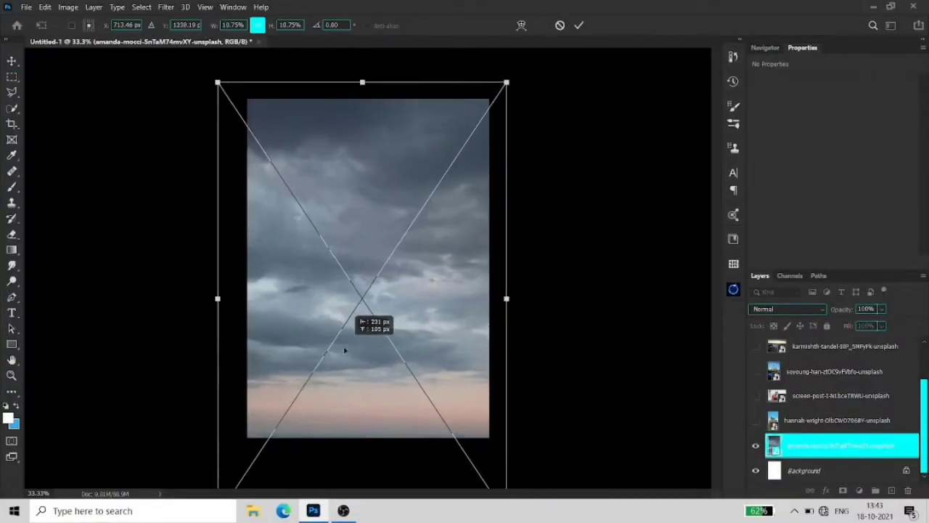
Commit the sky photo's placement, reveal the rock layer and Quick Select the rock's top
key("Return")
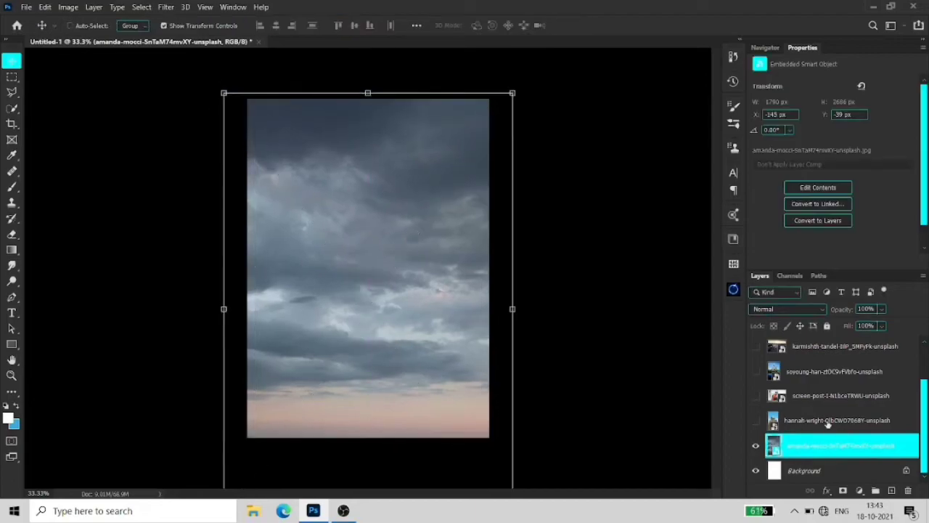
left_click(757, 371)
left_click(11, 108)
left_click_drag(301, 270, 457, 294)
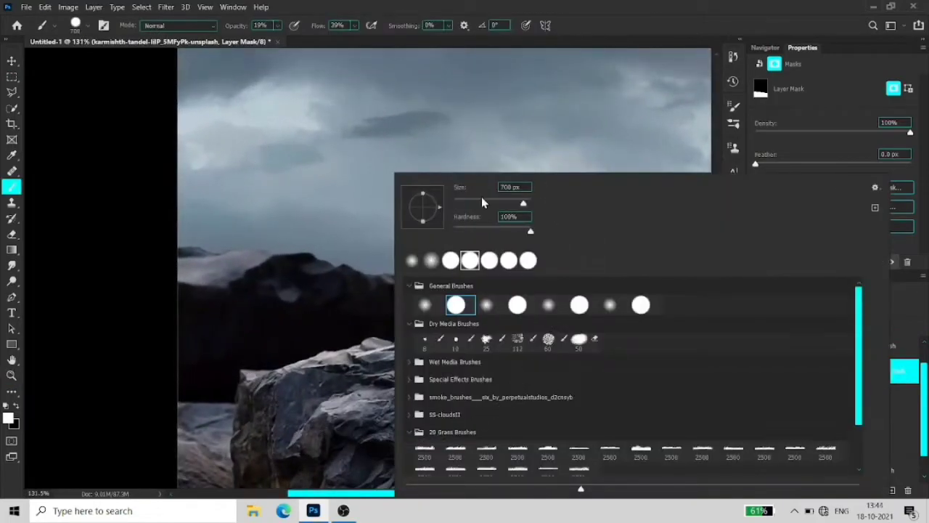
Paint black at 100% opacity on the rock mask to hide the dark ridge and right-side rocks
left_click_drag(277, 25, 384, 50)
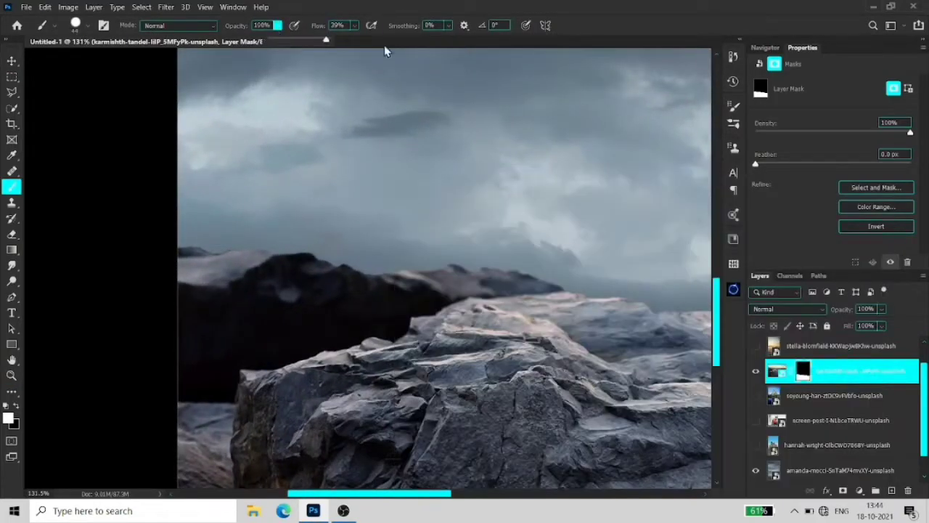
left_click(567, 271, "shift")
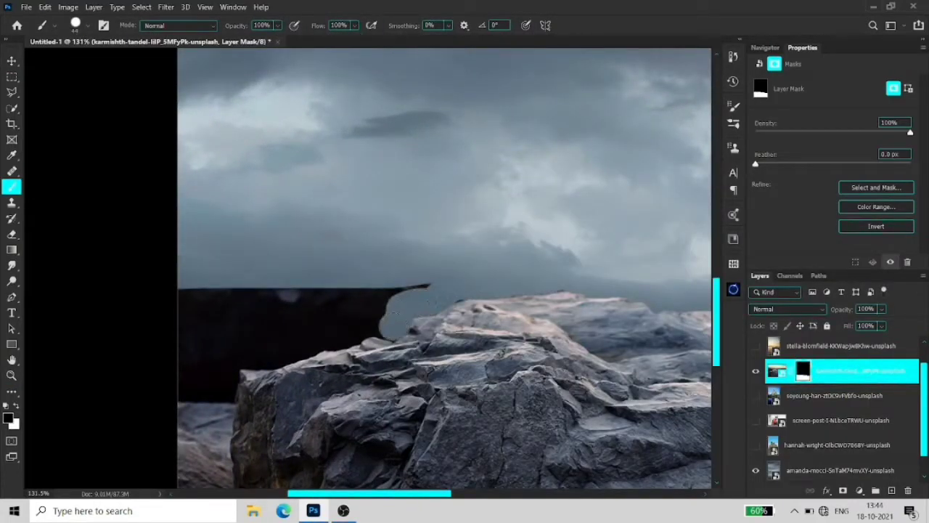
mouse_move(428, 298)
left_mouse_down()
mouse_move(319, 301)
mouse_move(279, 314)
left_mouse_up()
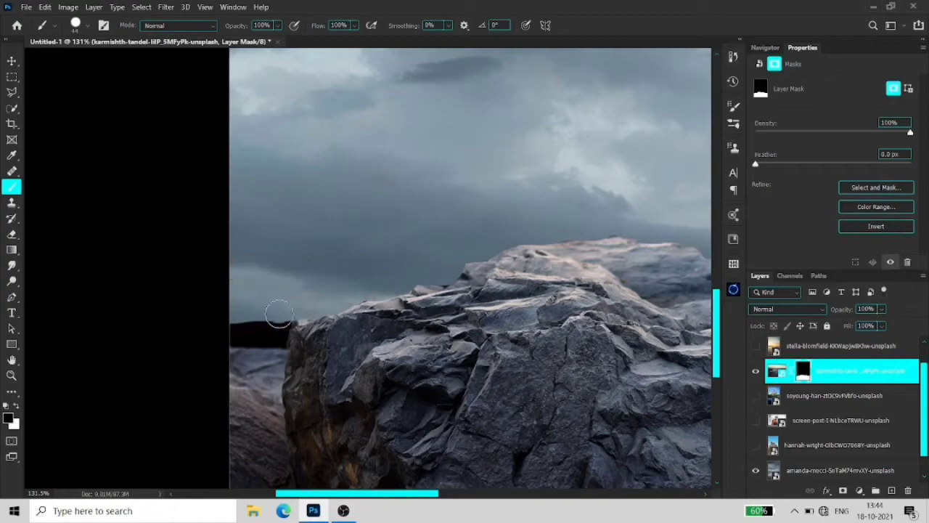
scroll(233, 262, "right", 10)
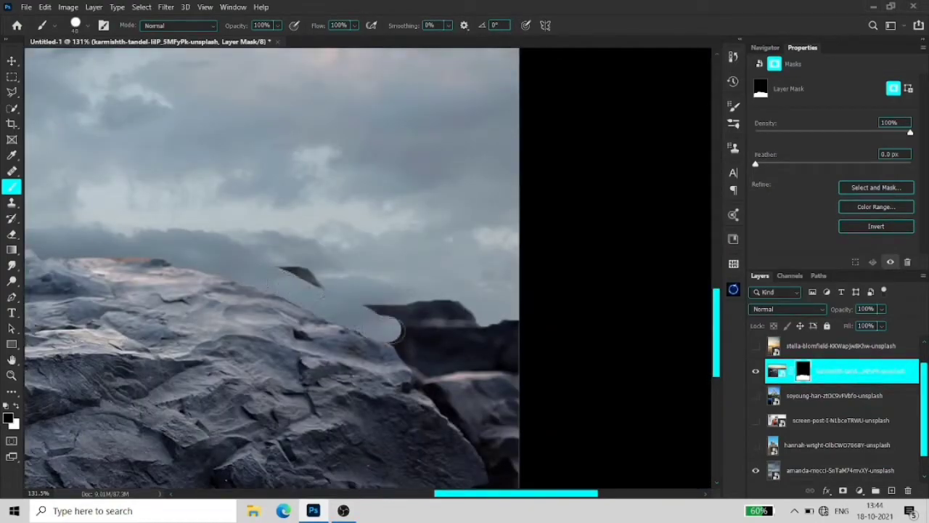
left_click_drag(389, 329, 318, 276)
key("z")
key("ctrl+0")
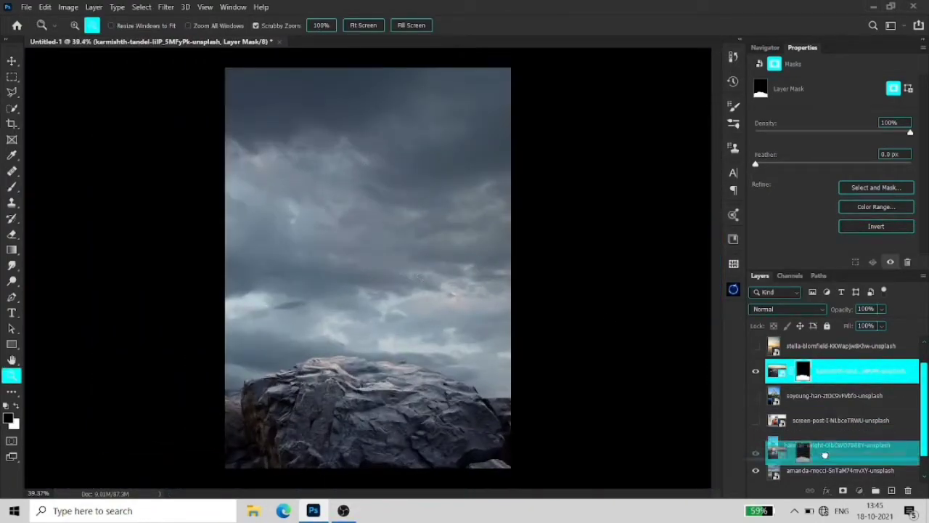
Move the rock layer lower in the stack, then stretch the sky photo wider and shift it left
left_click_drag(824, 455, 824, 459)
left_click(842, 445)
key("v")
left_click_drag(539, 315, 639, 315)
left_click_drag(473, 271, 421, 332)
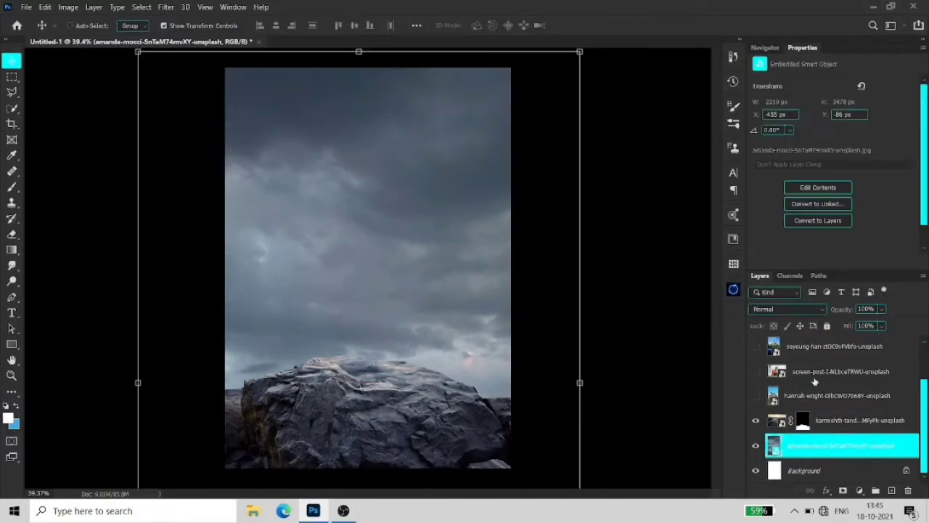
Place the castle photo below the rock, make it visible and scale it down to fit
left_click_drag(834, 346, 835, 434)
left_click_drag(834, 395, 835, 458)
scroll(835, 436, "down", 2)
left_click(756, 422)
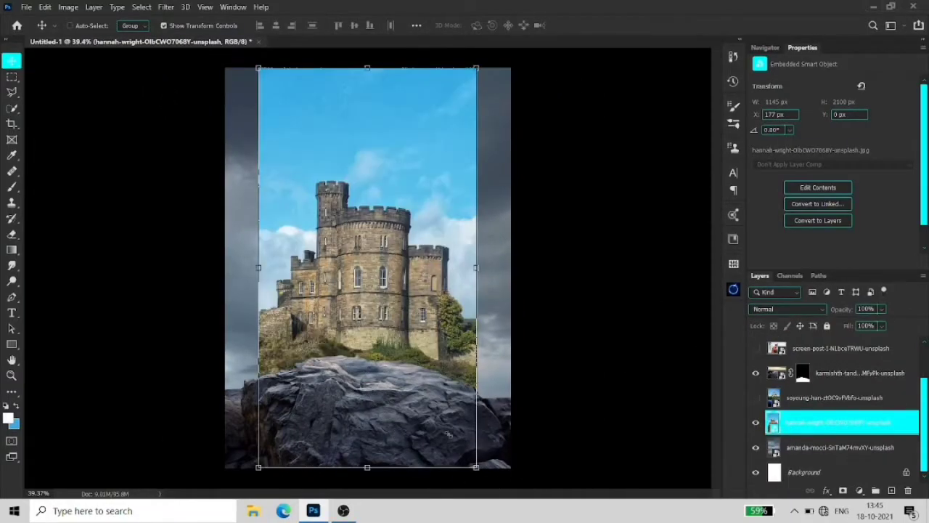
key("ctrl+t")
left_click(11, 92)
Trace the castle outline with the Lasso along the battlements and down its left side
scroll(355, 217, "up", 5)
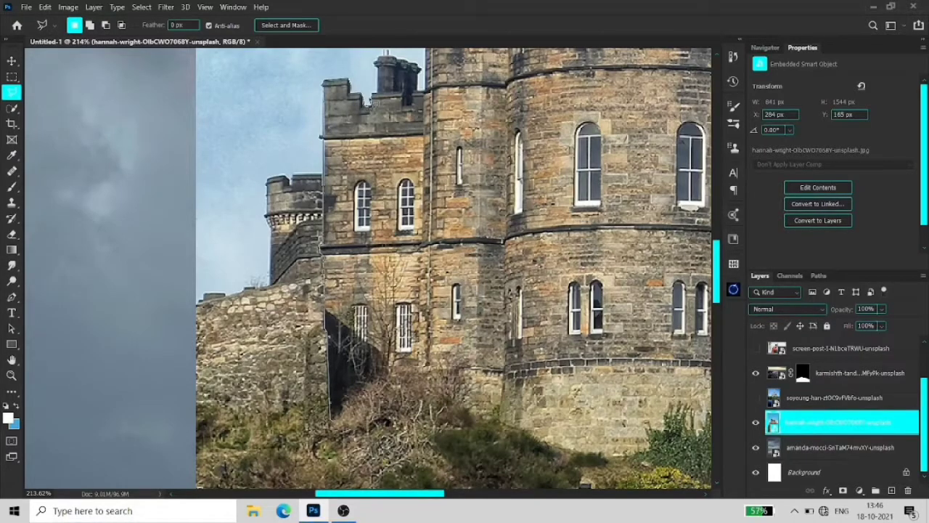
scroll(370, 269, "up", 3)
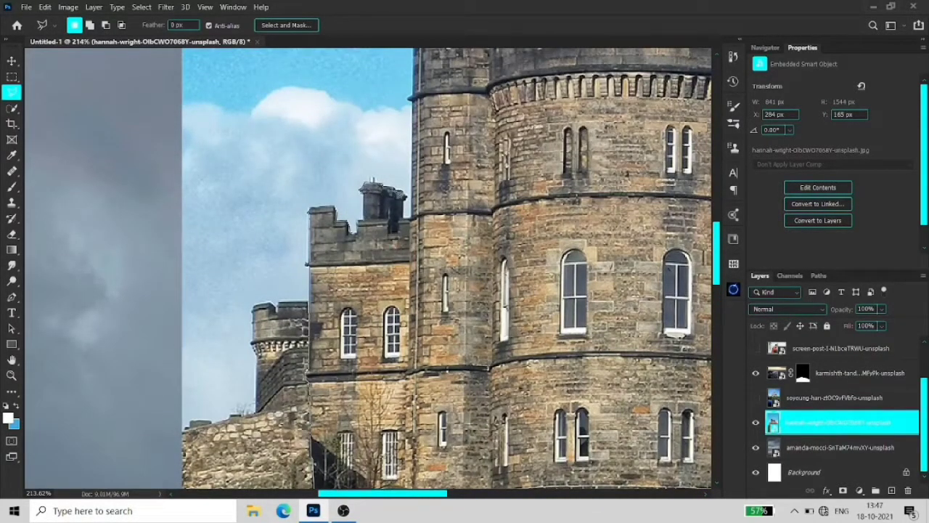
scroll(417, 125, "up", 3)
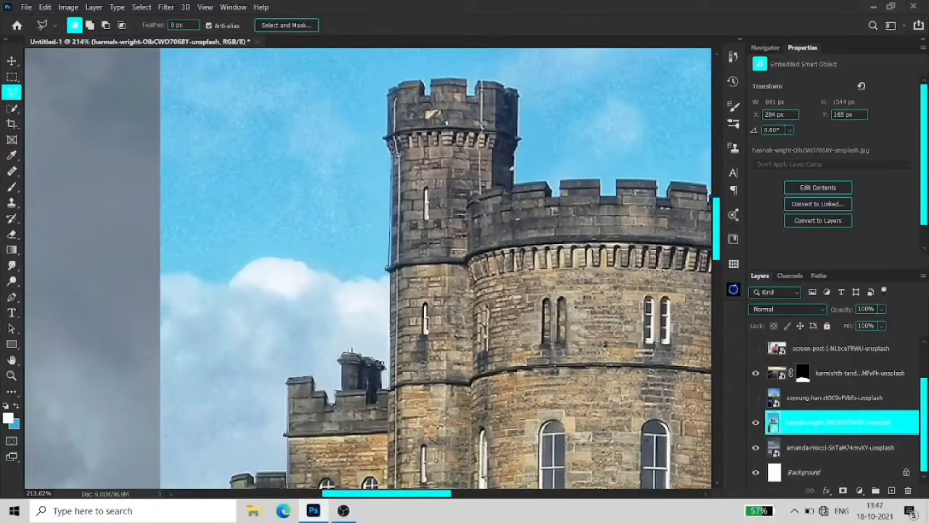
scroll(379, 311, "up", 3)
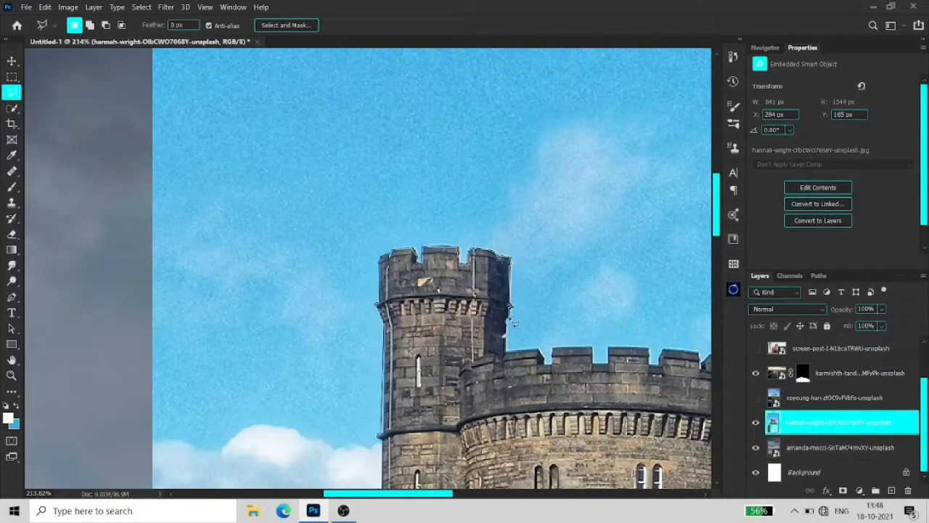
scroll(511, 356, "right", 3)
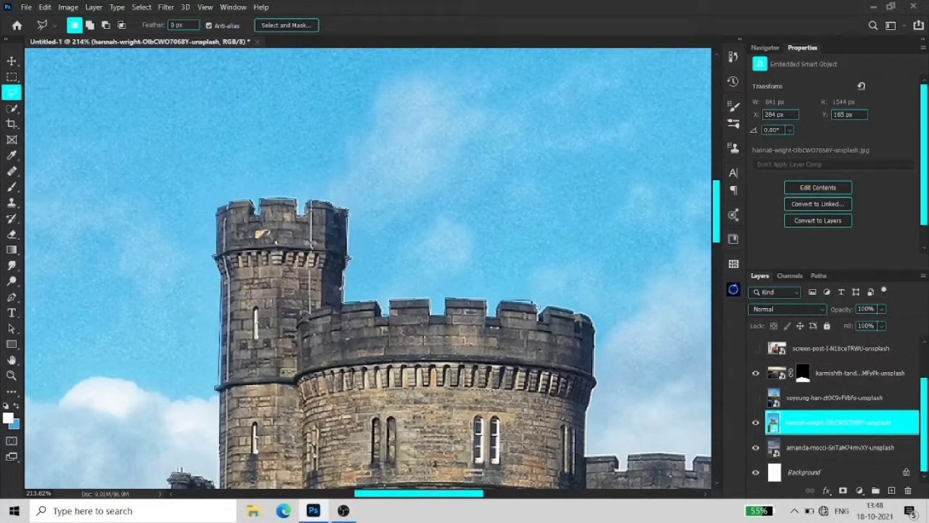
left_click_drag(565, 316, 594, 325)
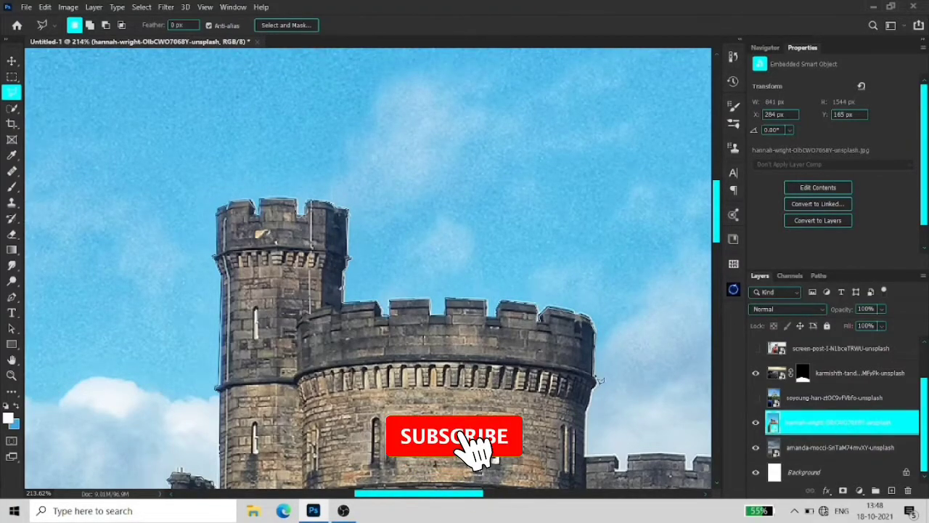
left_click_drag(599, 379, 390, 211)
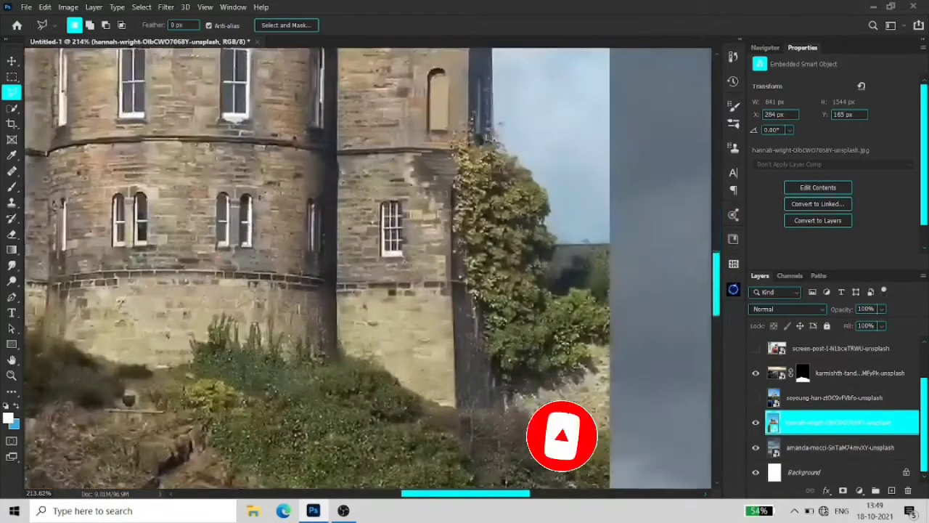
left_click_drag(515, 239, 207, 486)
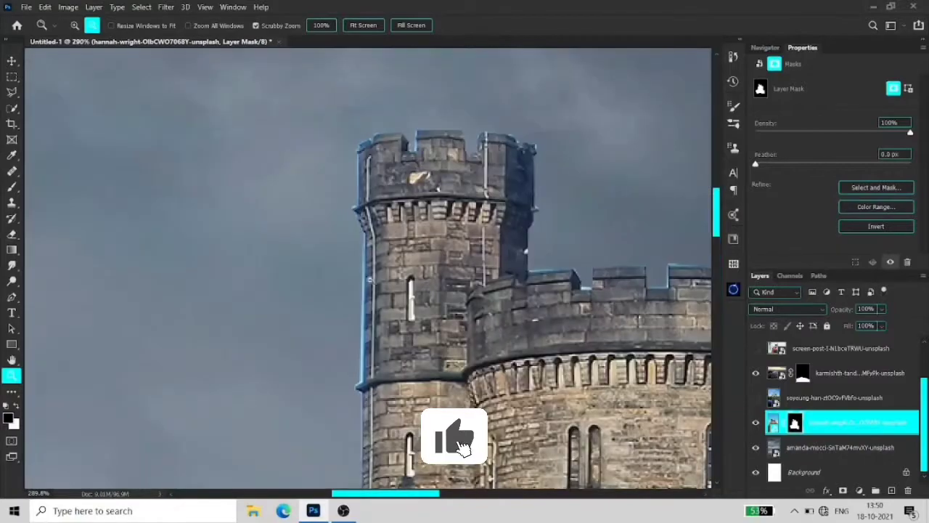
Refine the castle mask's edges in the Select and Mask workspace
right_click(795, 425)
left_click(824, 401)
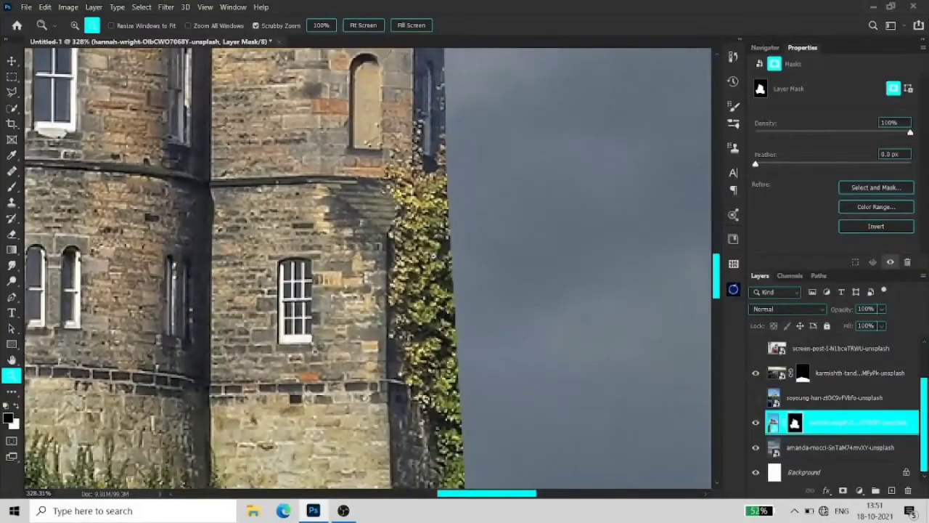
key("Escape")
scroll(510, 188, "up", 5)
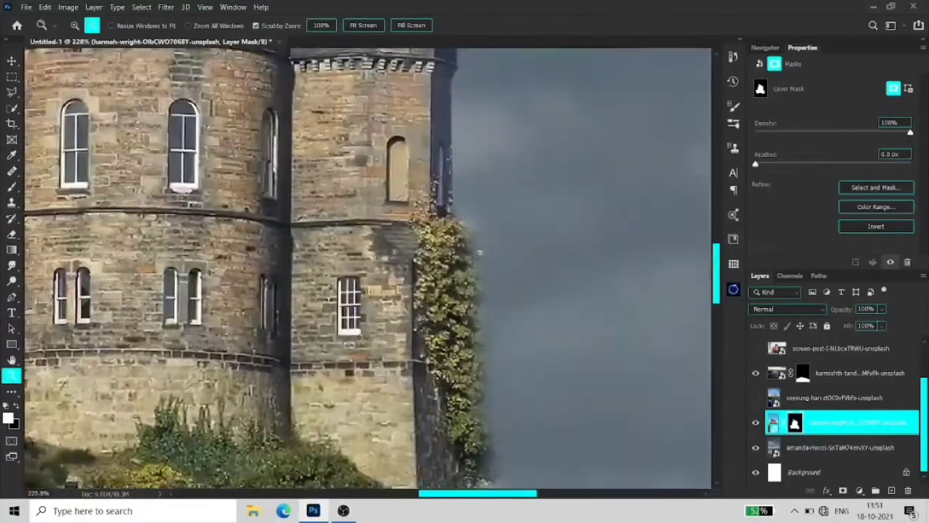
Brush the mask edges along the ivy and grassy base with a splatter brush tip
right_click(510, 187)
double_click(508, 265)
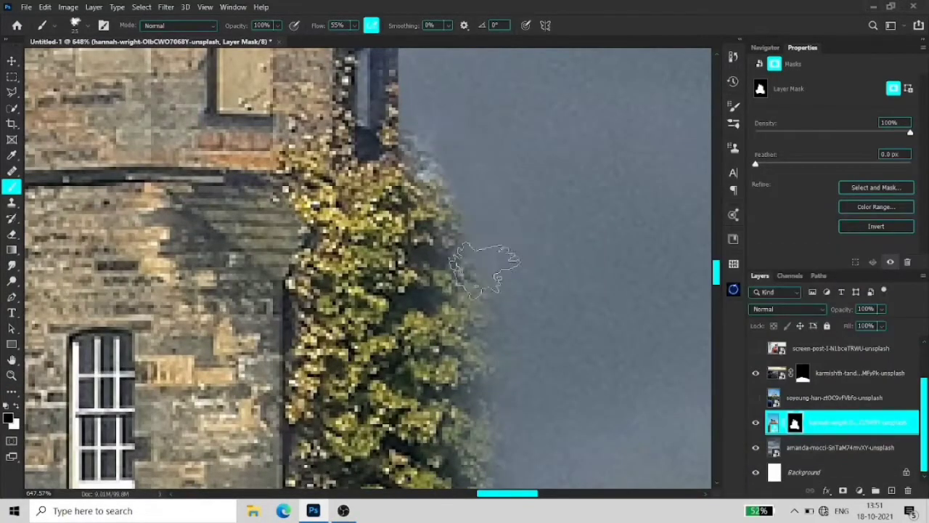
scroll(484, 268, "down", 5)
scroll(436, 272, "right", 3)
scroll(418, 269, "down", 5)
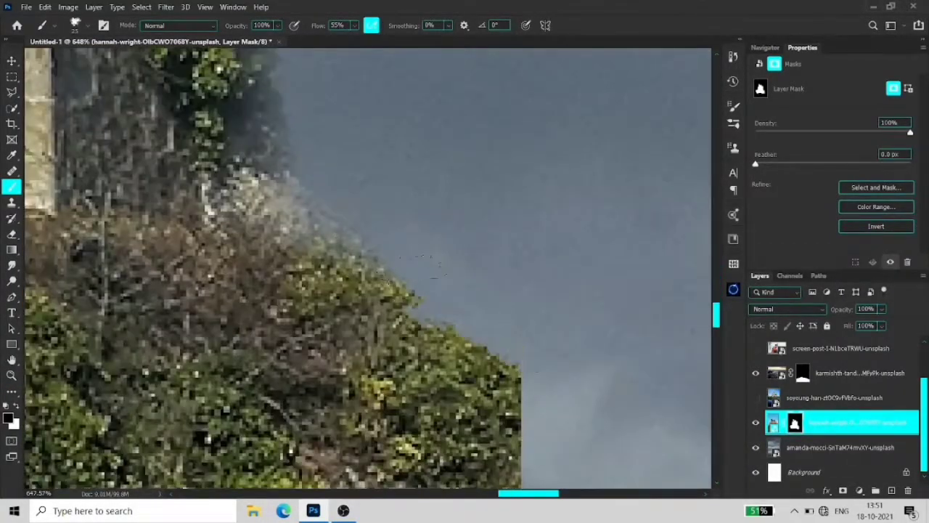
scroll(420, 266, "left", 5)
scroll(428, 269, "down", 2)
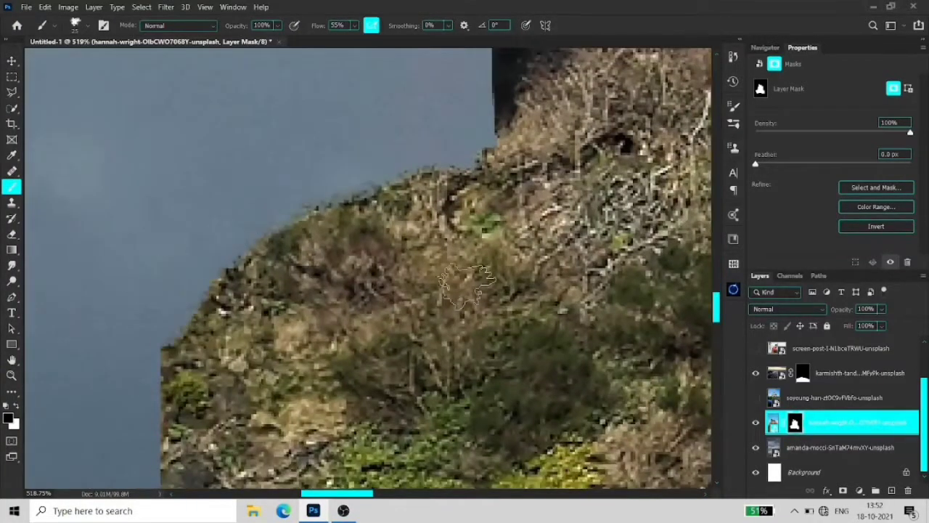
key("v")
key("ctrl+0")
Enlarge the castle on the rock and duplicate the castle layer
left_click_drag(440, 398, 441, 443)
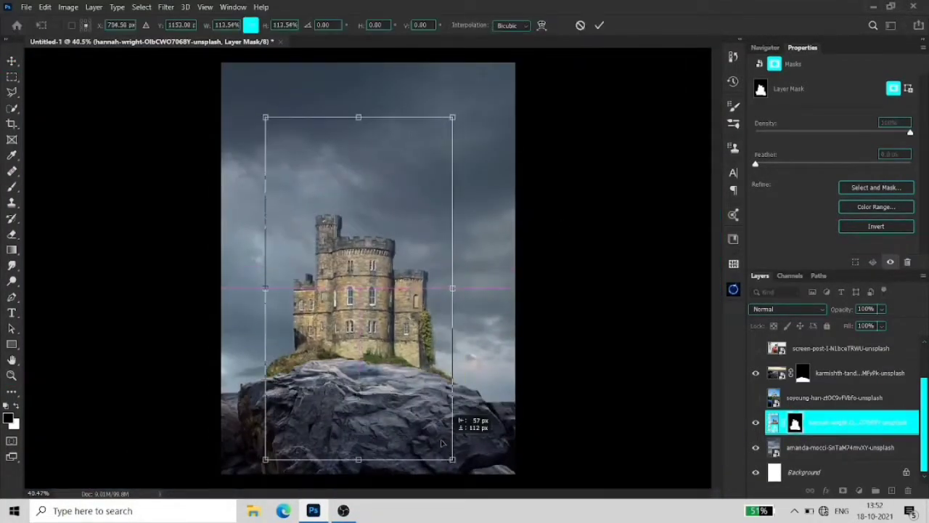
key("Return")
right_click(842, 422)
left_click(755, 124)
Flip the castle copy horizontally, send it below the original and shift it right and down
key("ctrl+t")
right_click(377, 270)
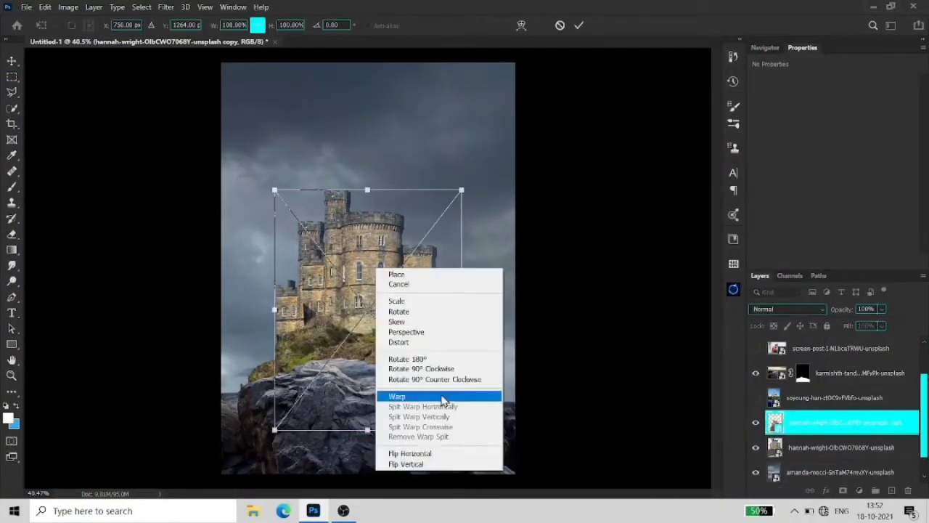
key("Escape")
key("Return")
key("ctrl+bracketleft")
key("ctrl+t")
mouse_move(409, 270)
left_mouse_down()
mouse_move(436, 356)
mouse_move(470, 379)
left_mouse_up()
key("Return")
Outline the copy's towers with the Polygonal Lasso and mask away its sky
key("z")
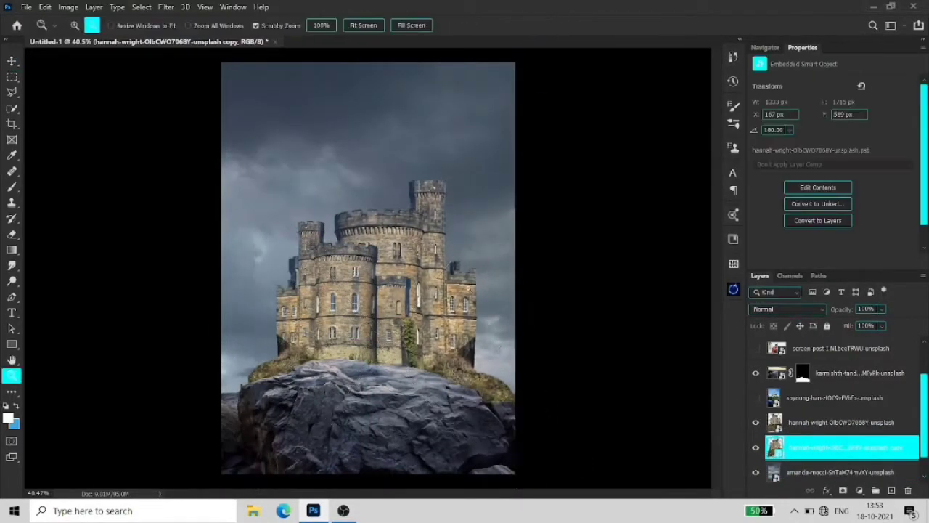
left_click_drag(469, 288, 522, 288)
key("l")
left_click(410, 85)
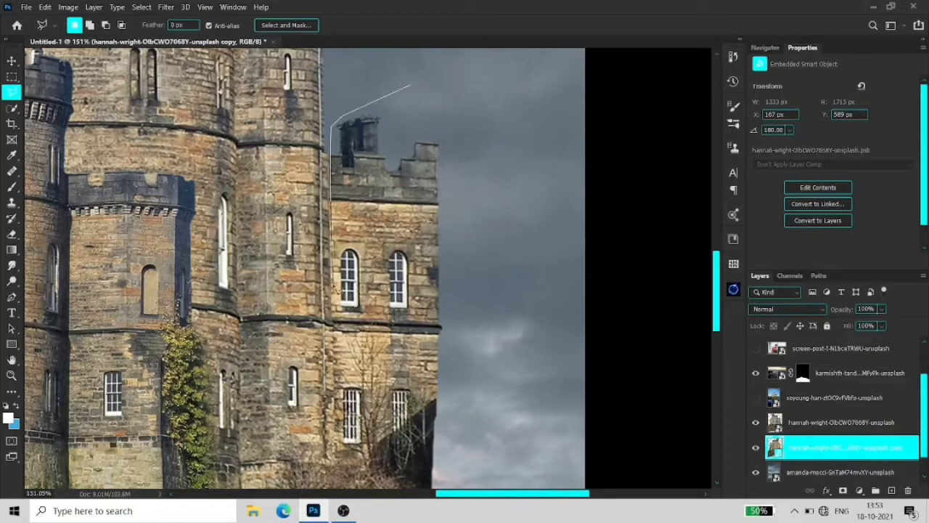
left_click(335, 333)
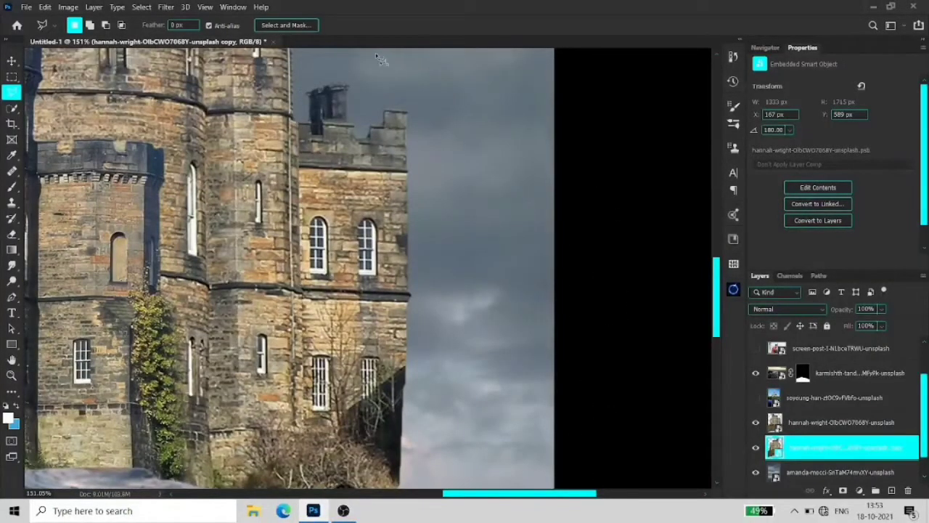
left_click(843, 490)
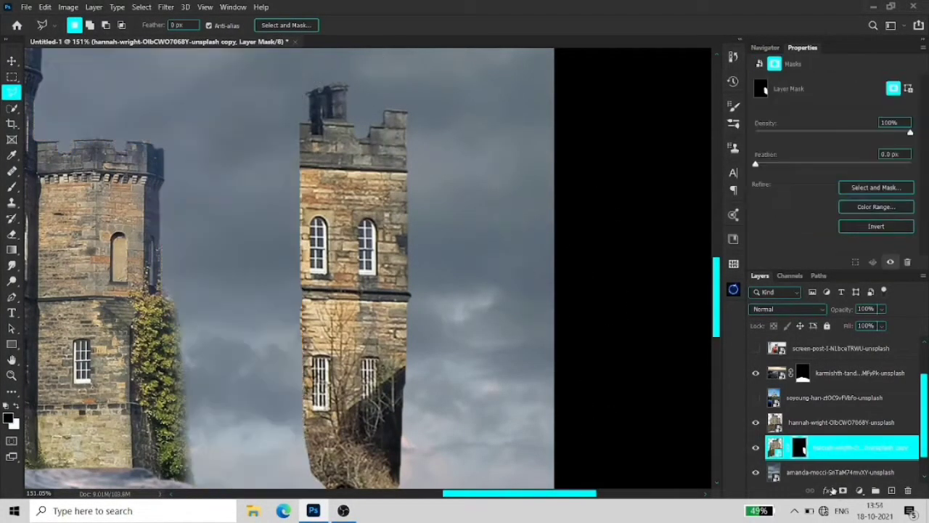
key("z")
key("ctrl+0")
Quick Select the spire against the blue sky and output the refined selection as a layer mask
scroll(839, 448, "up", 1)
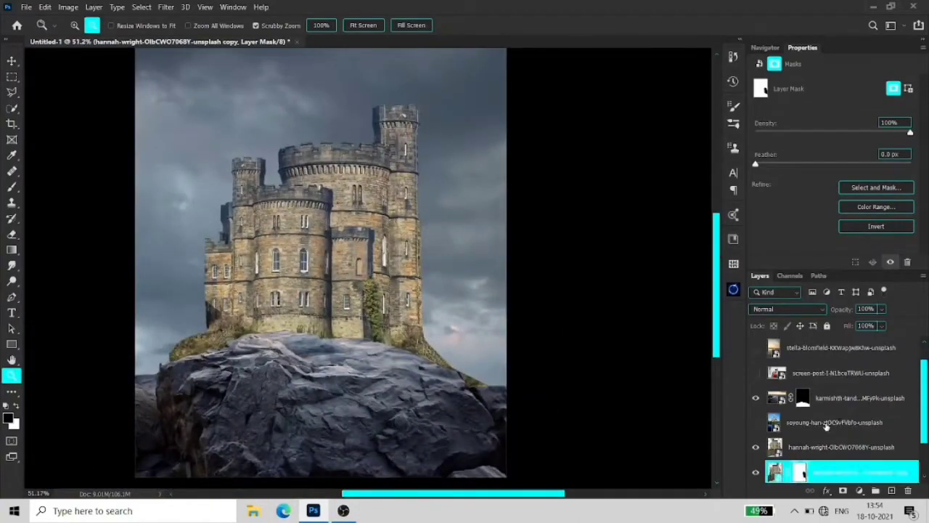
left_click(756, 422)
left_click(835, 422)
left_click_drag(341, 218, 407, 217)
key("w")
left_click(353, 223)
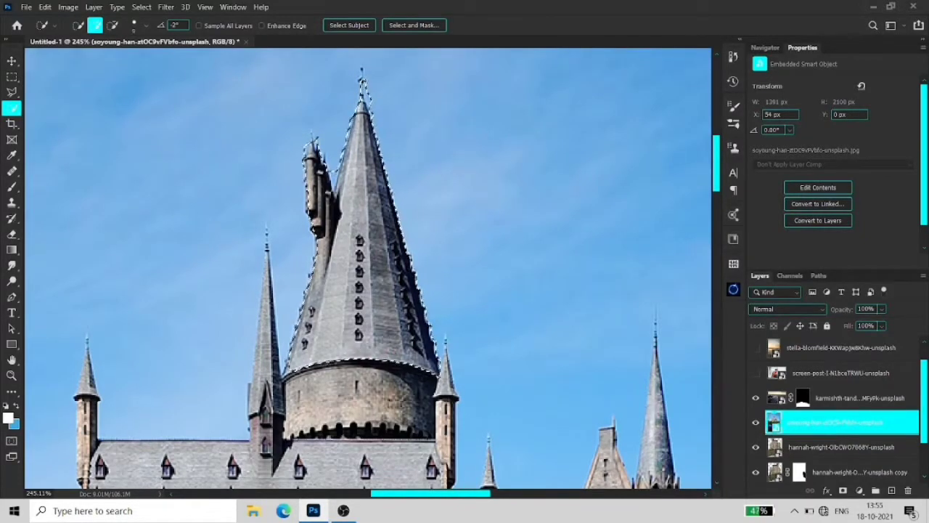
left_click(413, 25)
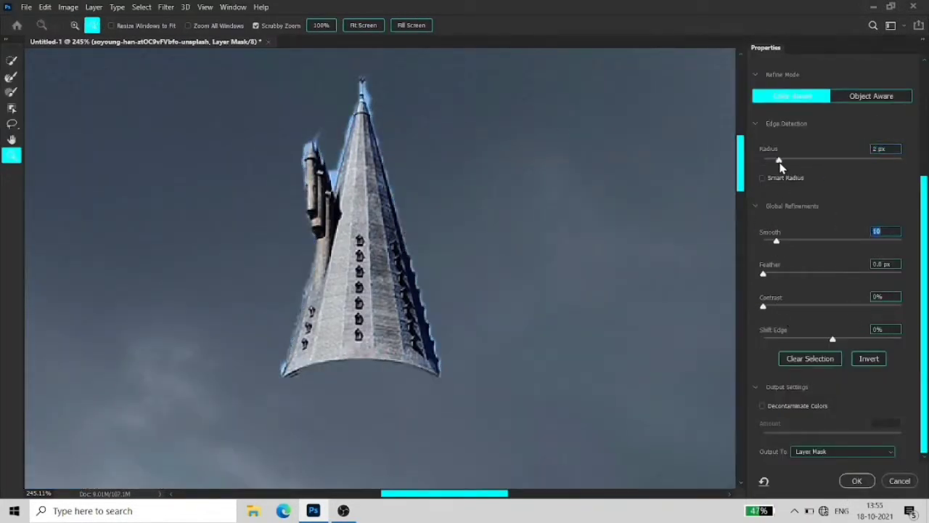
key("Return")
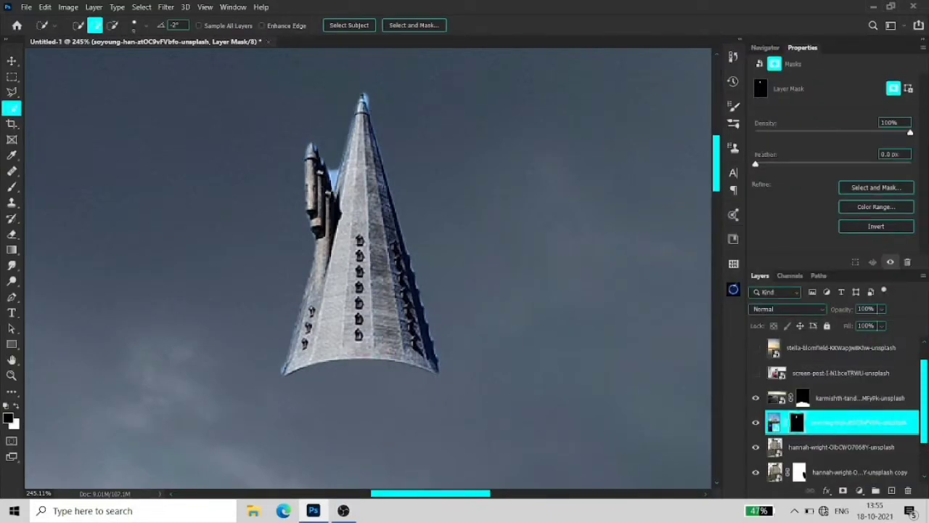
Delete the side turret from the spire's mask and clear the selection
key("Delete")
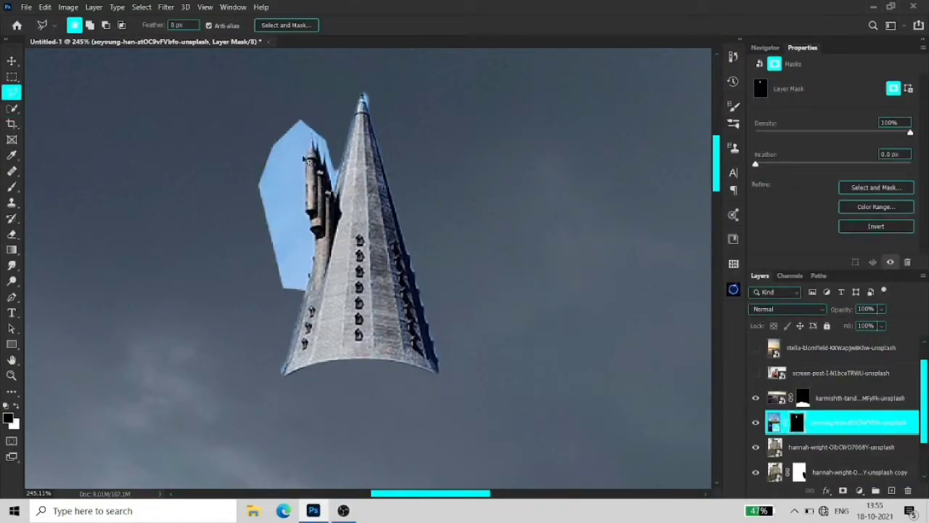
key("ctrl+d")
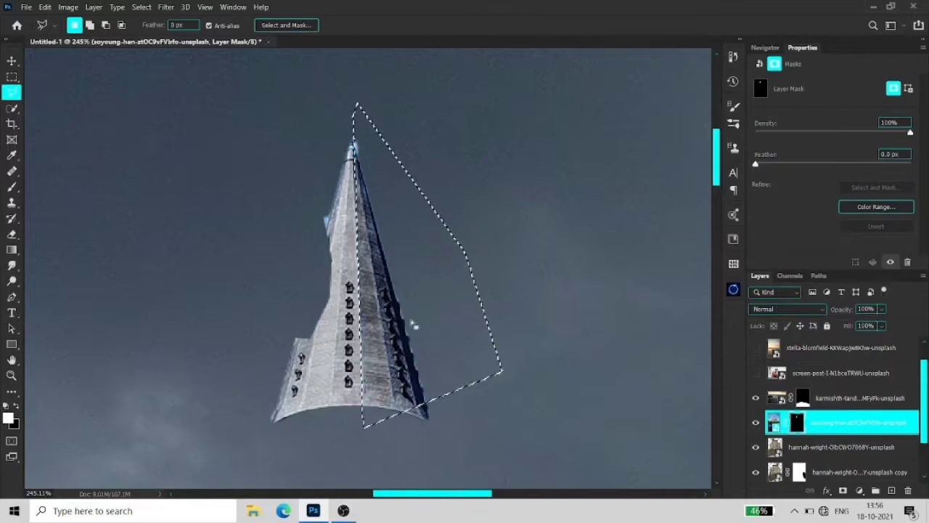
scroll(835, 406, "down", 2)
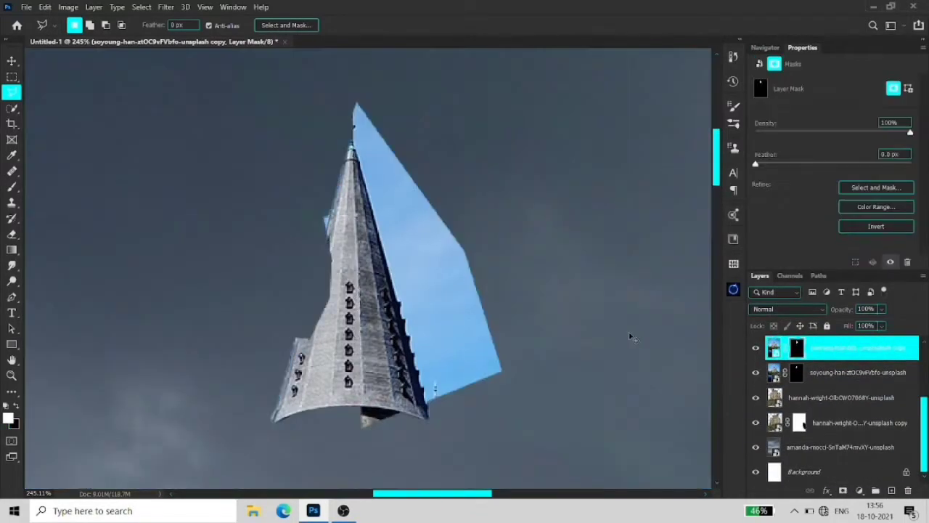
left_click(774, 371)
Copy half of the spire, flip it horizontally and align it into a symmetrical cone
key("ctrl+j")
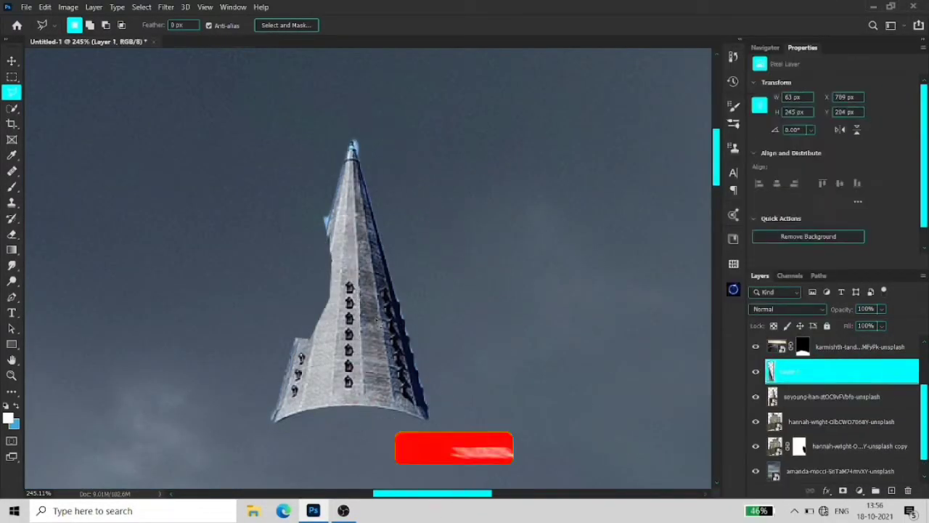
key("ctrl+t")
right_click(374, 70)
left_click(405, 272)
key("Return")
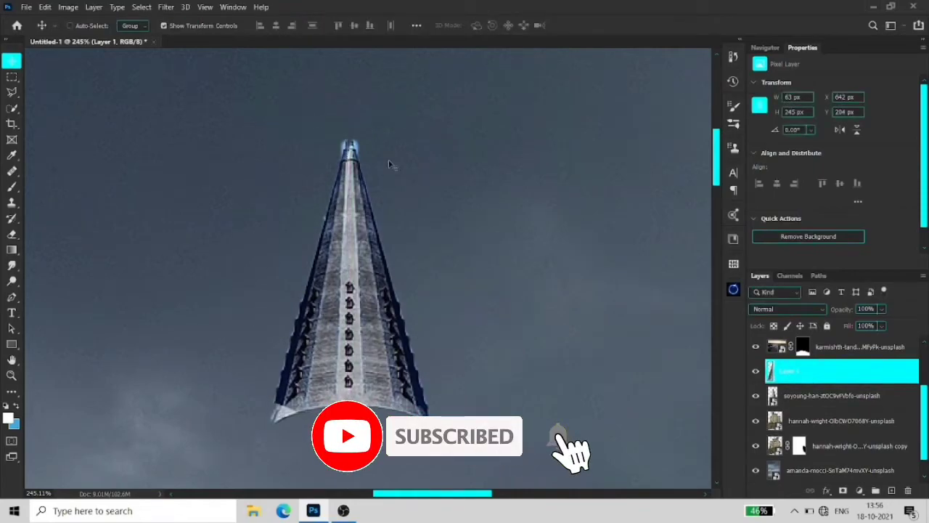
key("ctrl+t")
right_click(827, 371)
left_click_drag(392, 163, 405, 174)
Brush the spire tip on the mask to clean up the point
key("b")
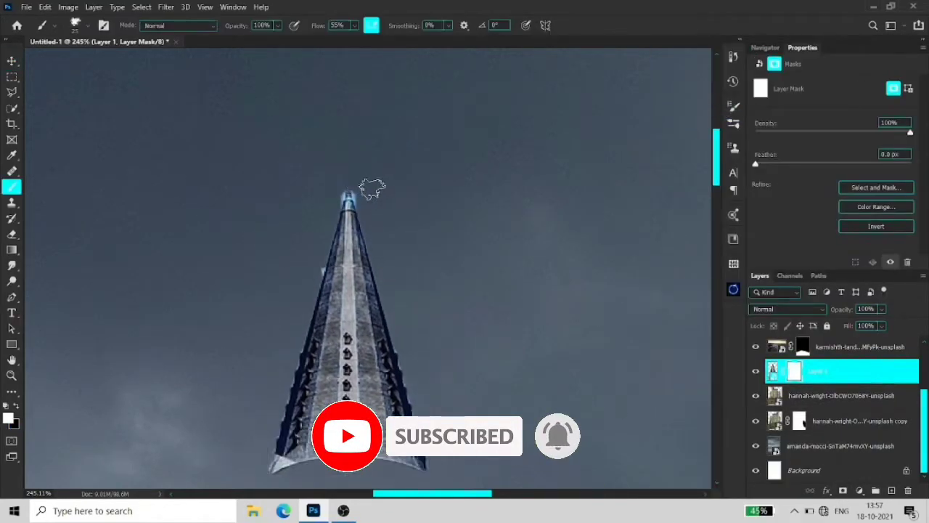
scroll(369, 187, "up", 5)
right_click(384, 177)
key("Escape")
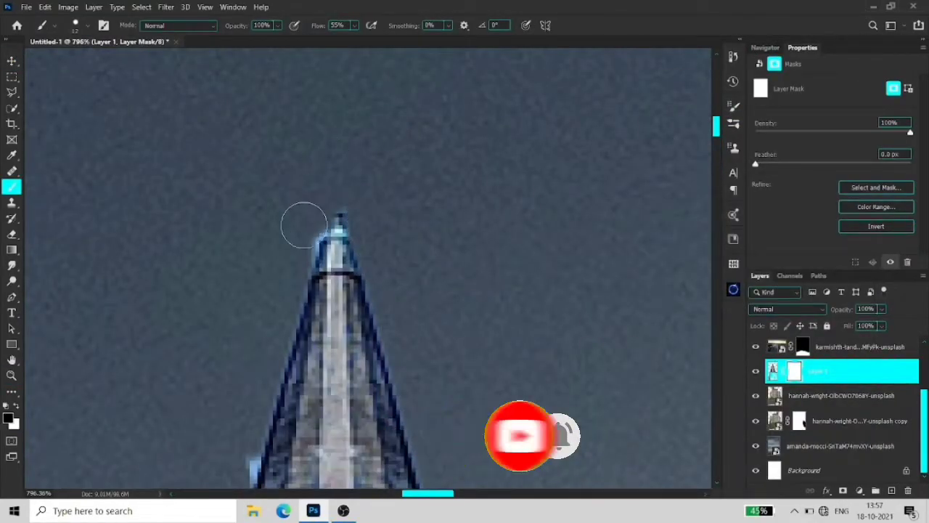
scroll(249, 204, "down", 5)
key("z")
key("ctrl+minus")
Squash and widen the spire into a roof and set it onto the main tower
left_click(772, 371)
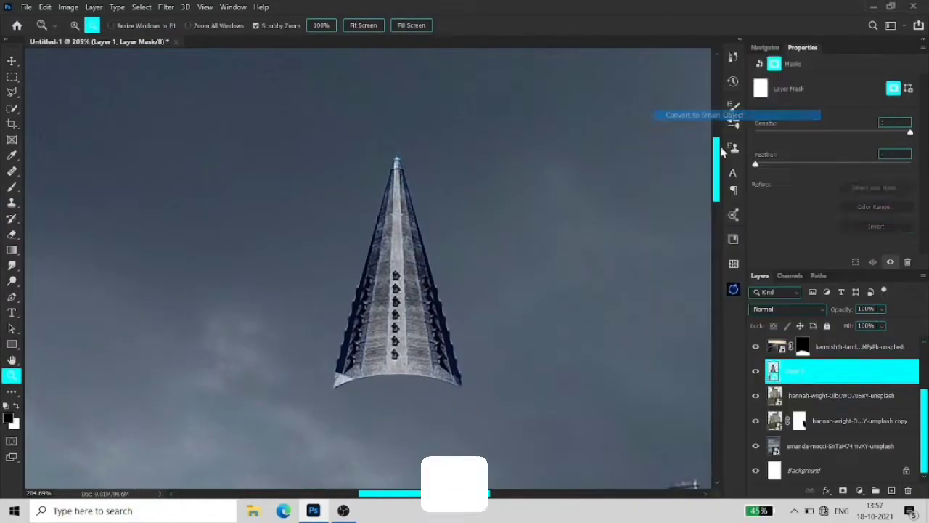
key("ctrl+0")
key("ctrl+t")
left_click_drag(342, 174, 614, 232)
left_click_drag(552, 240, 462, 310)
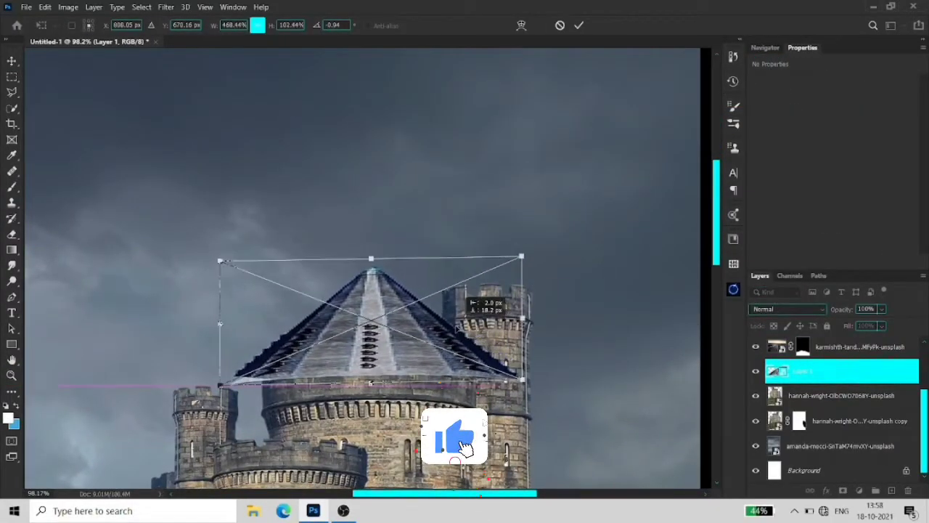
key("Return")
Narrow the main roof, then duplicate, shrink and warp a smaller roof onto the right tower
key("ctrl+t")
left_click_drag(519, 312, 501, 312)
key("Return")
key("ctrl+j")
left_click_drag(506, 385, 452, 234)
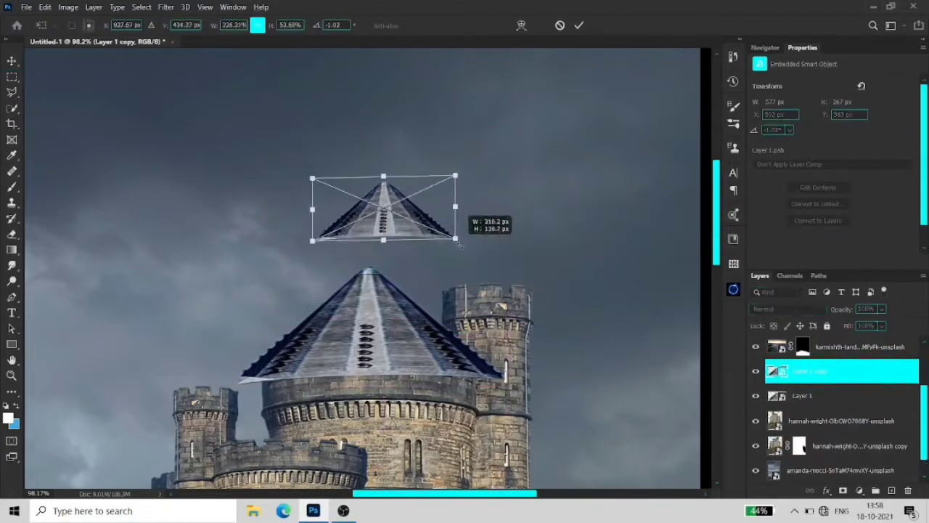
left_click_drag(383, 208, 529, 292)
key("ctrl+bracketleft")
right_click(529, 292)
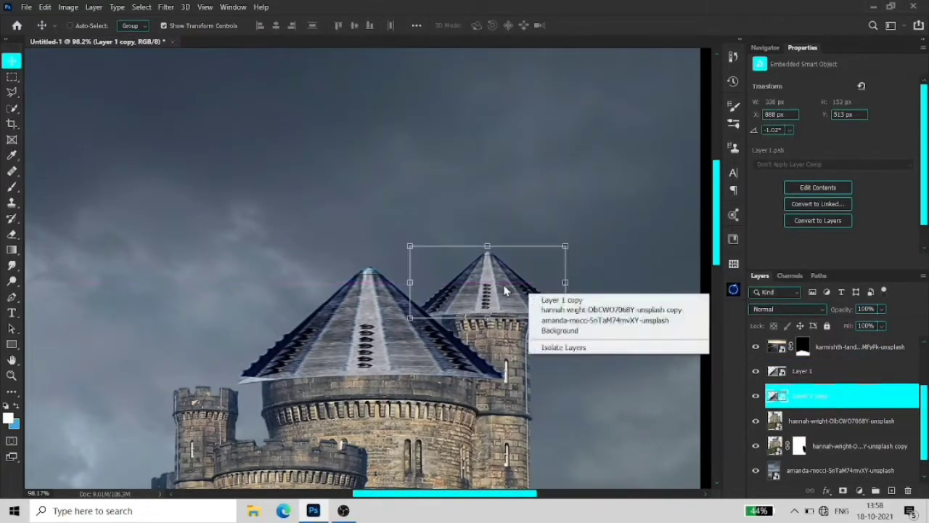
key("Return")
left_click_drag(435, 218, 482, 138)
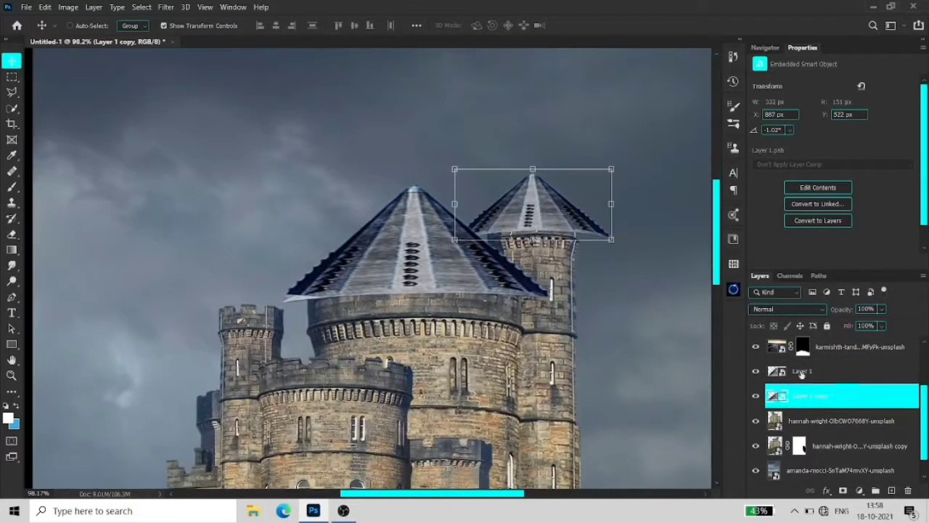
Warp the main roof to fit its tower
left_click(802, 371)
key("ctrl+t")
right_click(405, 282)
key("Return")
Duplicate the main roof, shrink it and fit it onto the left tower below the other roofs
key("ctrl+j")
key("ctrl+t")
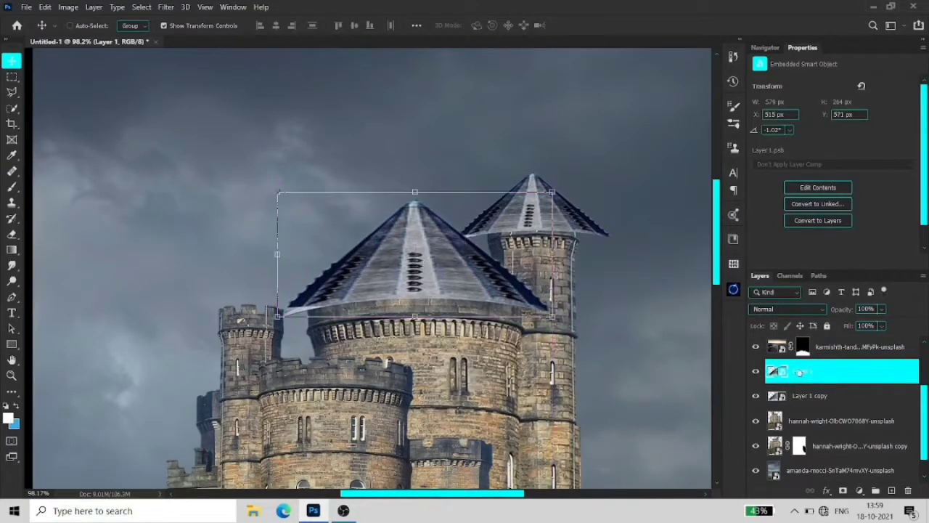
left_click_drag(405, 281, 445, 269)
left_click_drag(617, 305, 385, 248)
left_click_drag(320, 218, 323, 285)
key("Return")
key("ctrl+bracketleft")
key("ctrl+bracketleft")
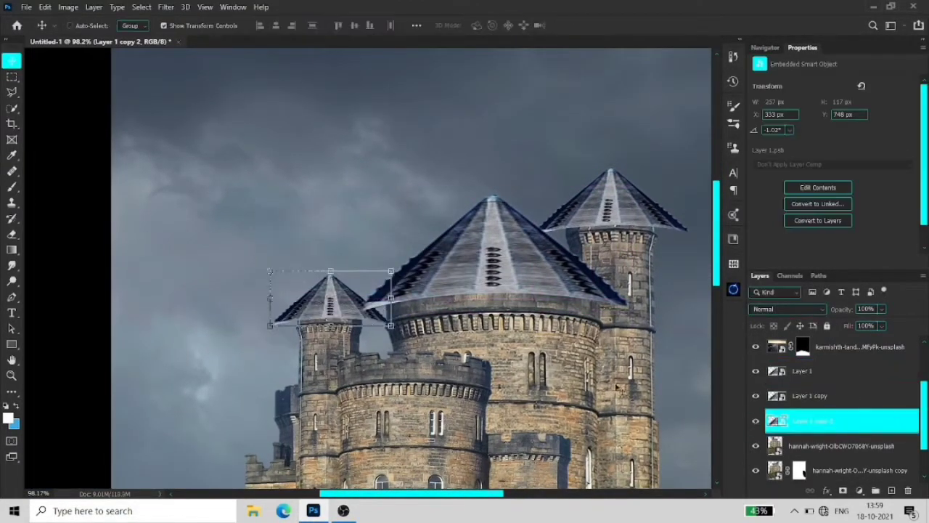
key("ctrl+t")
left_click_drag(380, 310, 383, 321)
key("Return")
Add a layer mask to the main castle layer
key("z")
scroll(220, 266, "down", 3)
scroll(220, 266, "up", 5)
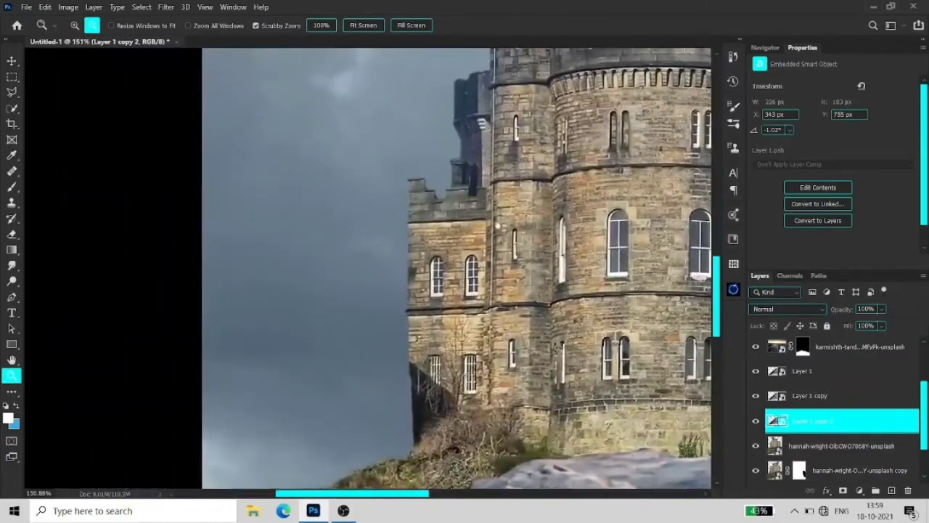
key("alt+bracketleft")
left_click(842, 491)
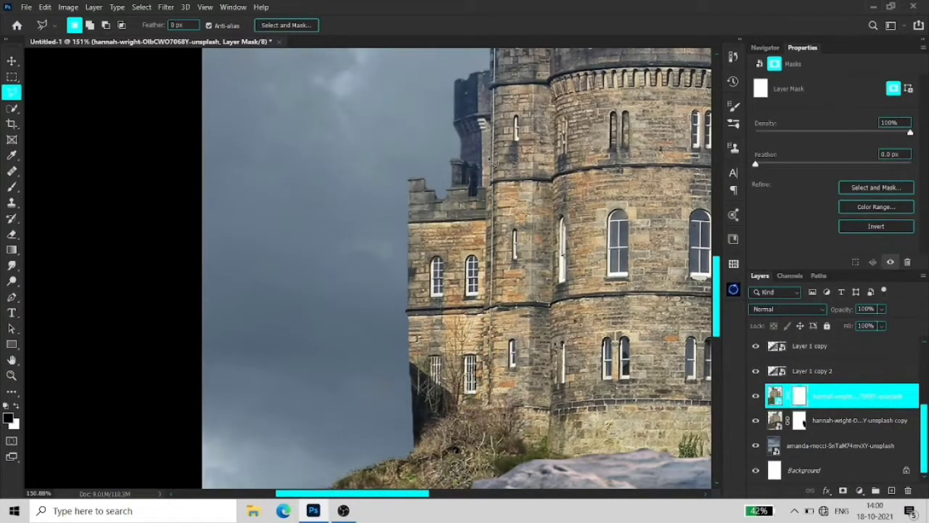
scroll(488, 160, "down", 5)
Nudge the small roof down into place on the left tower
key("z")
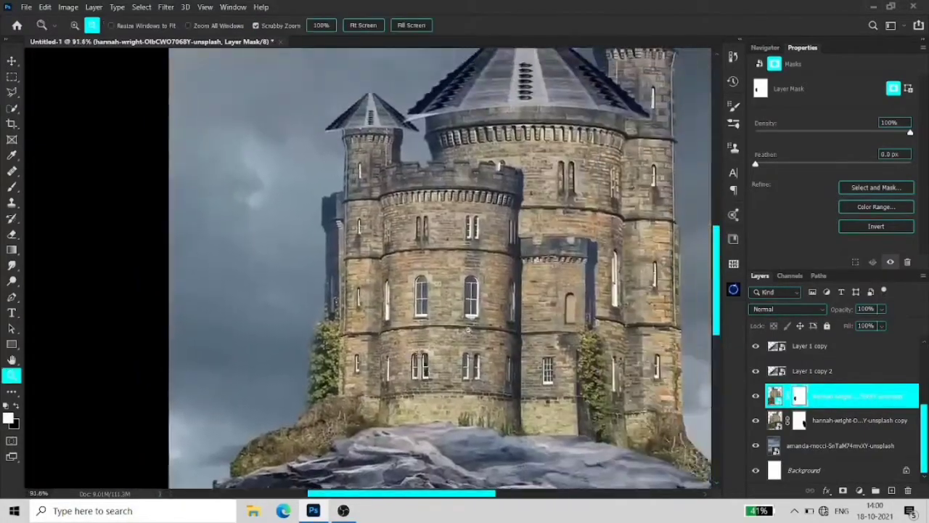
key("v")
left_click_drag(566, 388, 541, 399)
left_click_drag(395, 149, 365, 165)
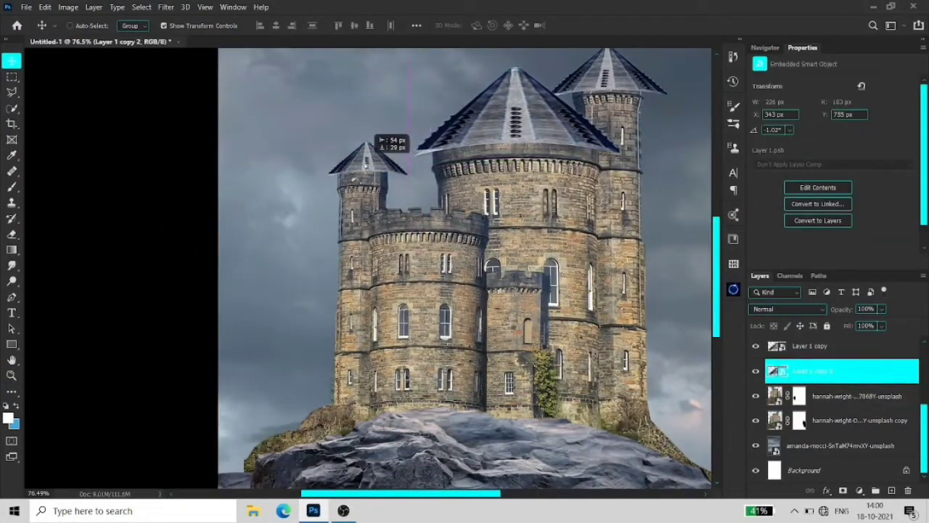
Duplicate the big roof and fit the copy onto the front-left tower
key("ctrl+j")
left_click_drag(569, 134, 476, 229)
key("ctrl+t")
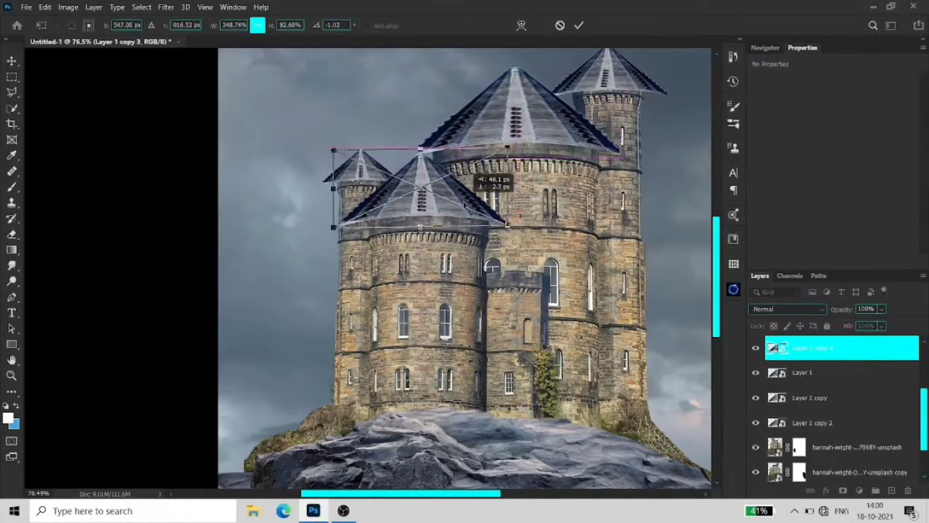
key("Return")
left_click_drag(438, 202, 439, 206)
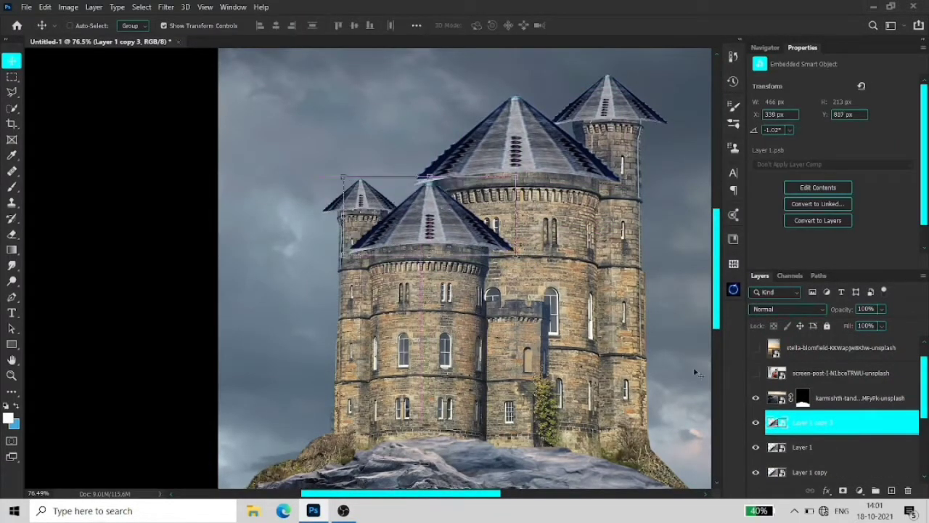
scroll(835, 421, "down", 4)
Add a Levels adjustment over the sky background and lower its output white to darken it
left_click(798, 445)
key("ctrl+0")
left_click(859, 491)
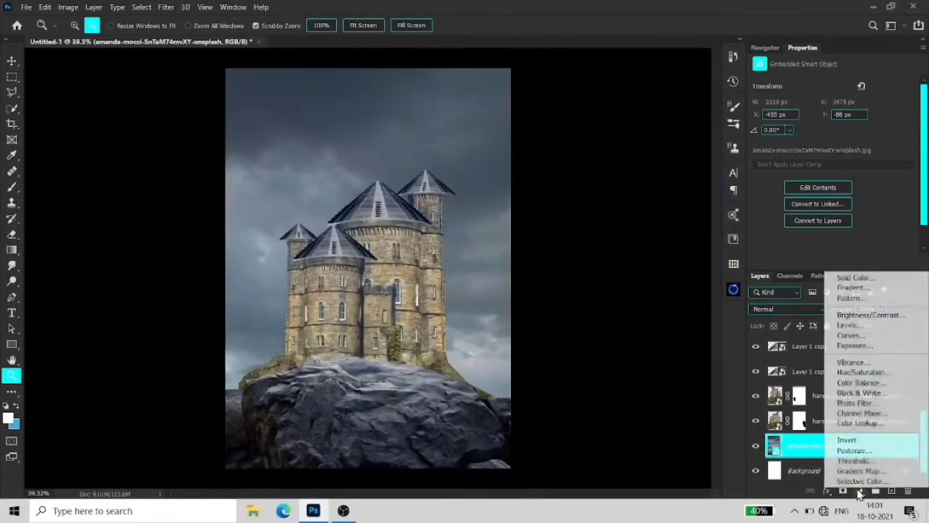
left_click(848, 325)
left_click_drag(912, 207, 847, 228)
Add a Levels adjustment above the castle copy with output white near 95 and raised midtones
left_click(842, 420)
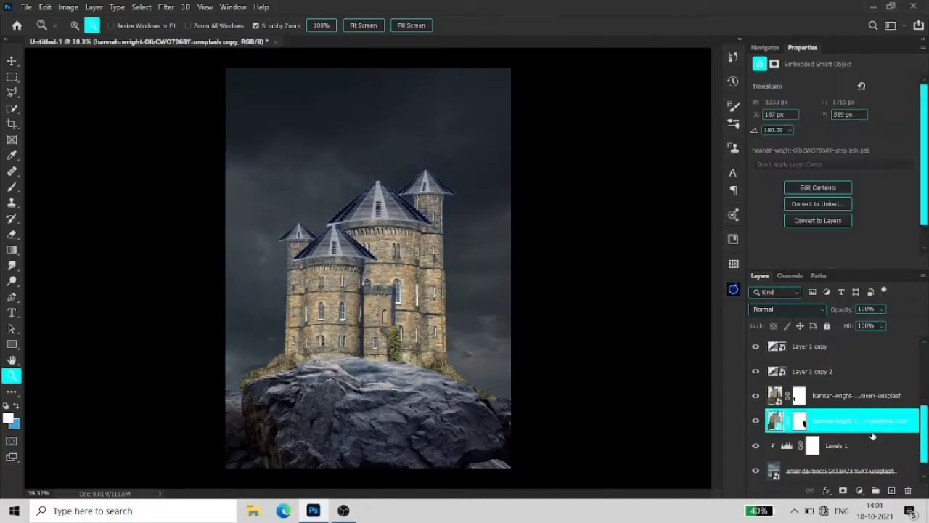
left_click(860, 491)
left_click(848, 327)
left_click_drag(912, 207, 855, 207)
mouse_move(772, 207)
left_mouse_down()
mouse_move(781, 211)
mouse_move(772, 208)
left_mouse_up()
left_click_drag(856, 208, 824, 208)
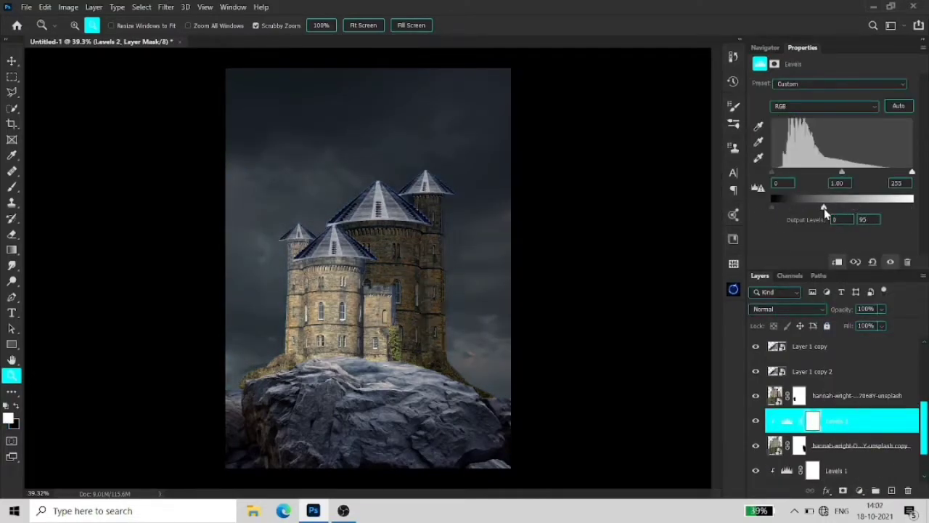
mouse_move(841, 172)
left_mouse_down()
mouse_move(819, 183)
mouse_move(802, 176)
left_mouse_up()
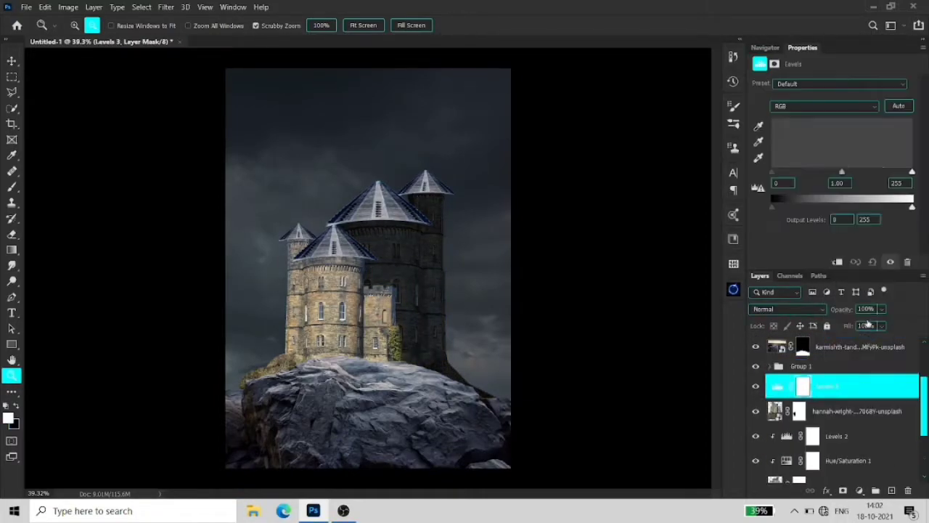
left_click_drag(911, 207, 821, 208)
Clip a Hue/Saturation adjustment to the castle and lower its lightness to darken it
left_click(856, 410)
left_click(860, 490)
left_click(850, 361)
left_click_drag(833, 177, 807, 177)
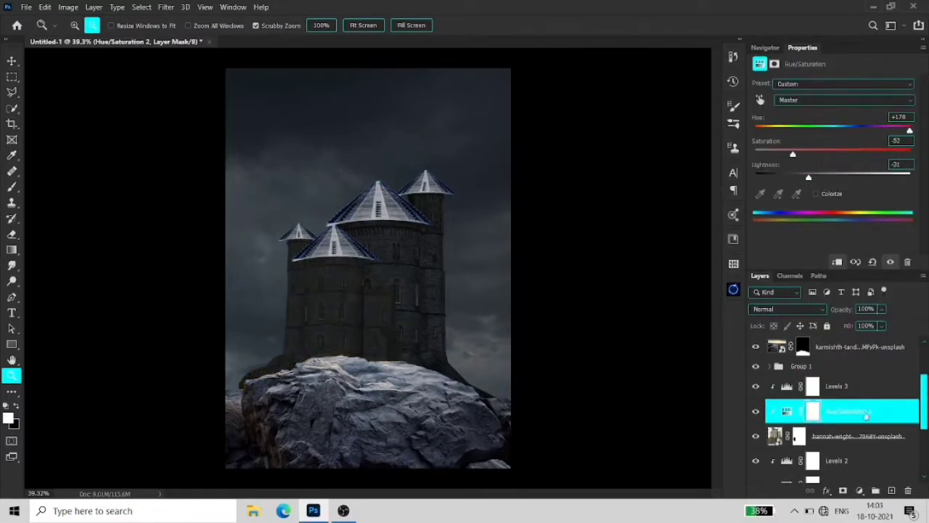
scroll(866, 415, "up", 3)
left_click_drag(912, 207, 832, 208)
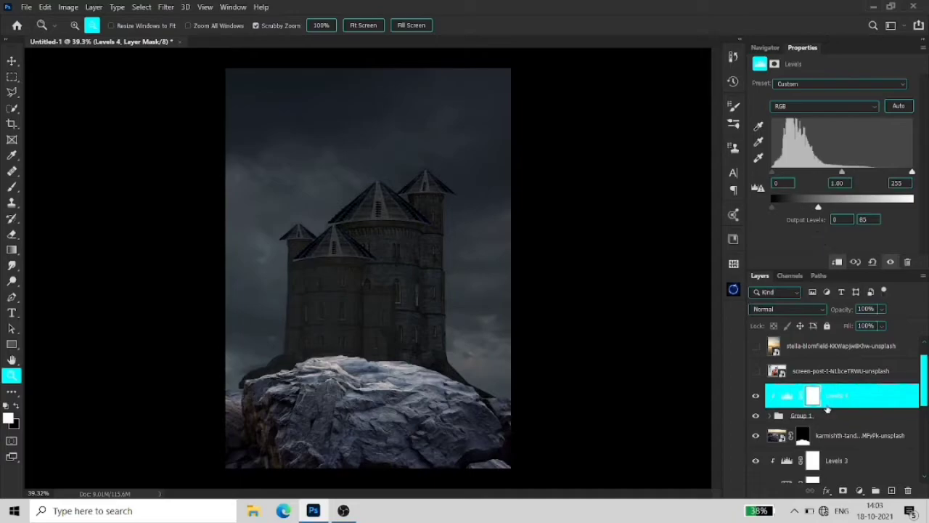
Create a new fog layer and load the SS-cloudsII 2332 cloud brush at 174 px
left_click(884, 491)
key("b")
right_click(560, 448)
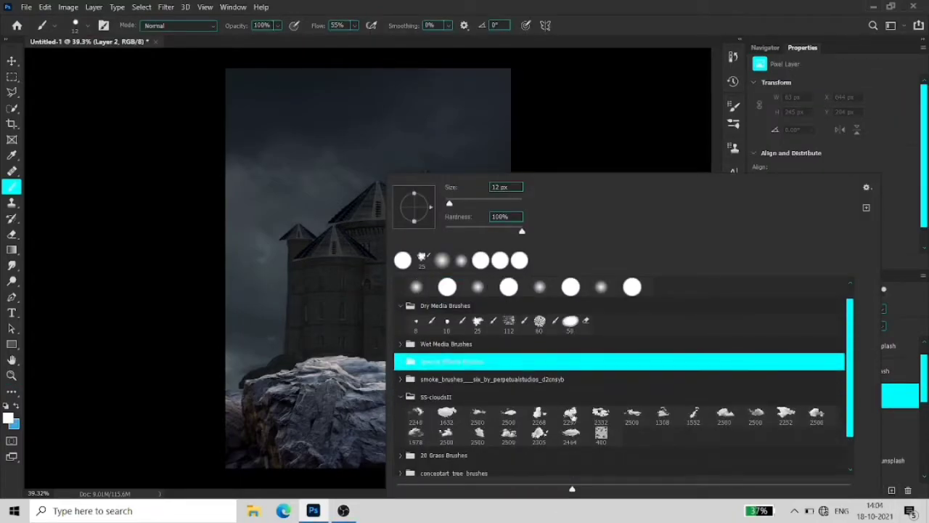
left_click(601, 415)
left_click_drag(513, 204, 498, 205)
key("Return")
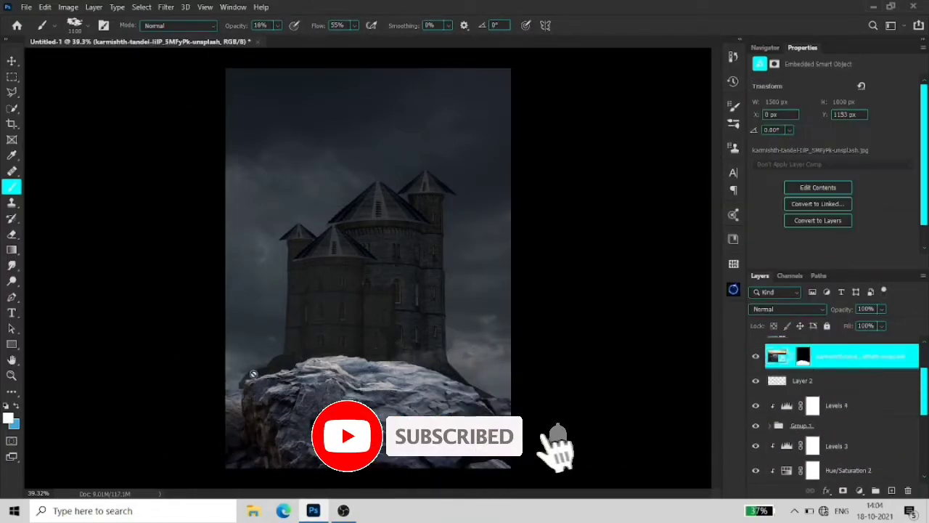
right_click(552, 417)
key("Return")
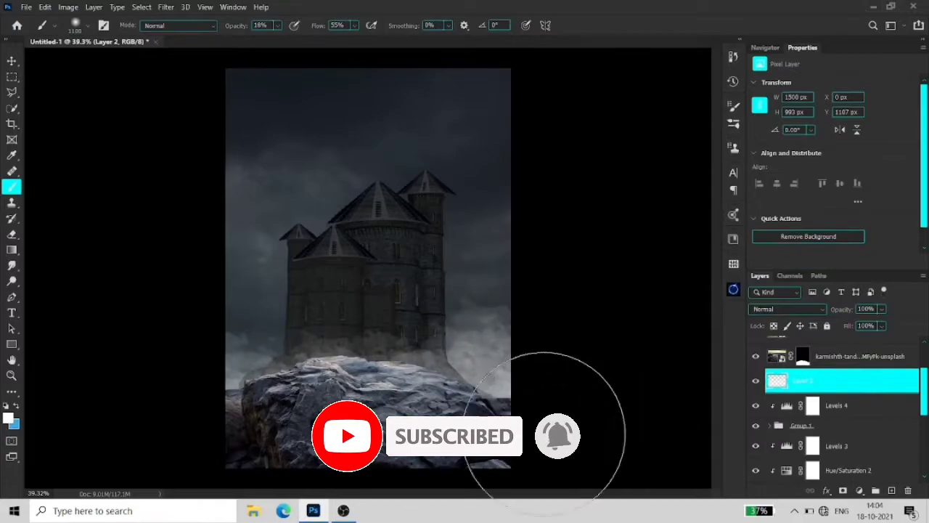
Add a colorized Hue/Saturation adjustment above the fog, tuning its lightness and saturation
left_click(875, 490)
left_click(828, 204)
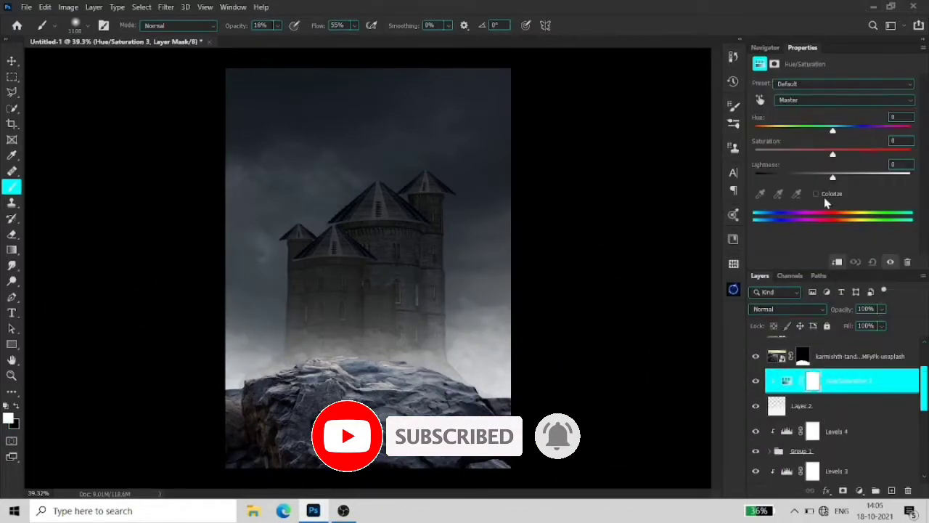
mouse_move(819, 178)
left_mouse_down()
mouse_move(777, 184)
mouse_move(790, 177)
left_mouse_up()
left_click_drag(755, 154, 770, 154)
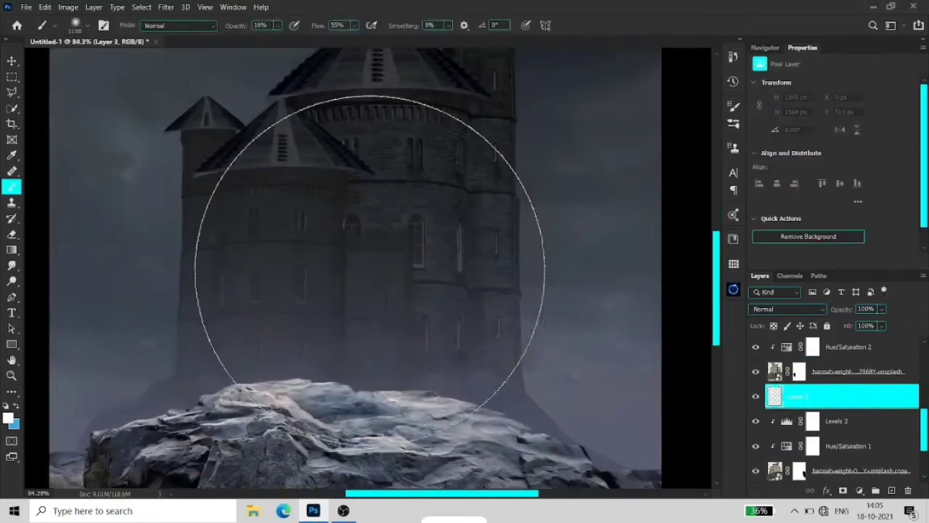
Enlarge the cloud brush to 500 px and paint fog over the castle towers
right_click(370, 269)
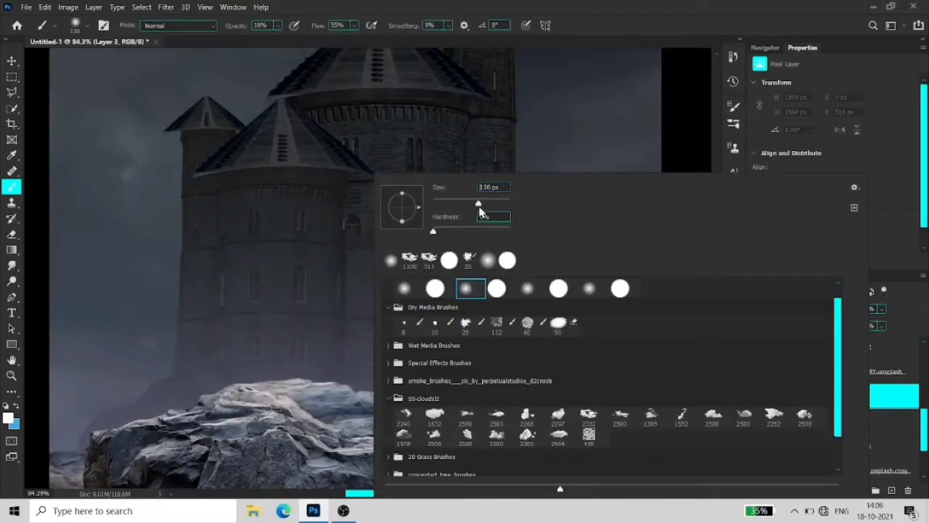
left_click_drag(377, 240, 410, 369)
key("bracketright")
key("bracketright")
key("bracketright")
left_click_drag(182, 260, 606, 389)
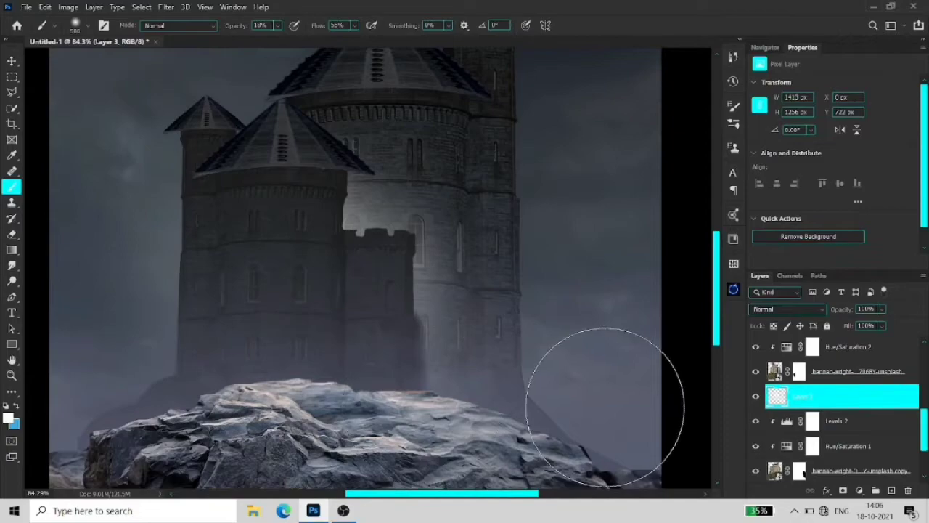
Add Color Balance and a clipped Levels adjustment with lowered output white to darken the fog
left_click(859, 490)
left_click(834, 298)
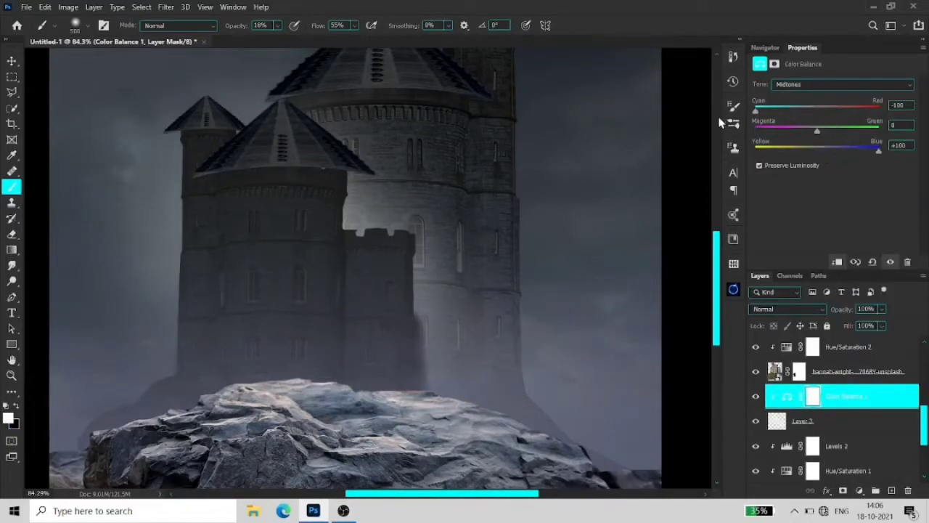
left_click(802, 421)
left_click(859, 490)
left_click(820, 330)
left_click_drag(912, 207, 840, 206)
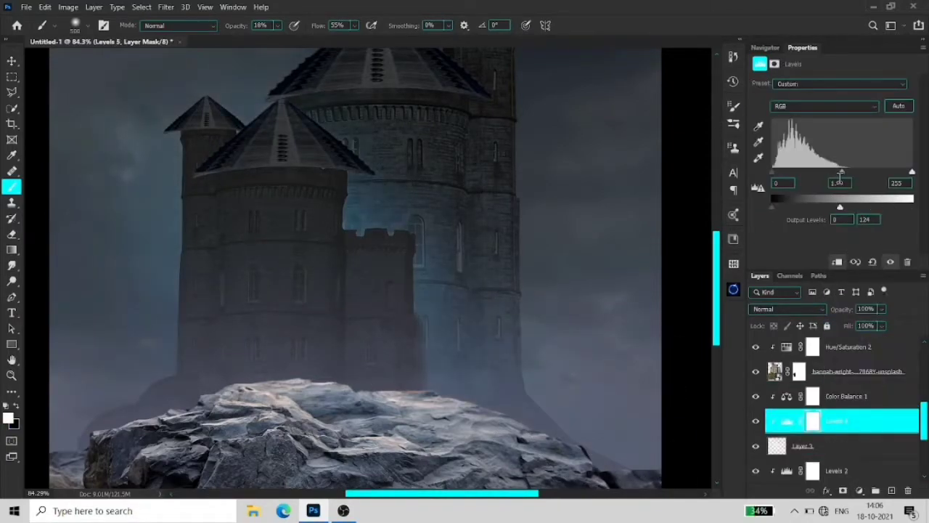
left_click(842, 446)
key("z")
key("ctrl+0")
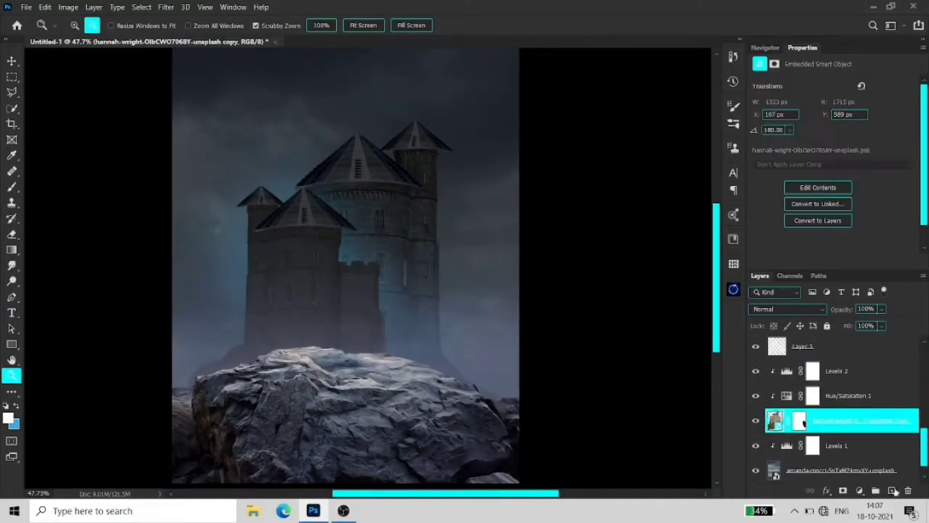
Create a new glow layer and paint cyan into a tower window at 100% opacity
key("ctrl+shift+alt+n")
left_click_drag(380, 208, 424, 279)
key("b")
right_click(468, 209)
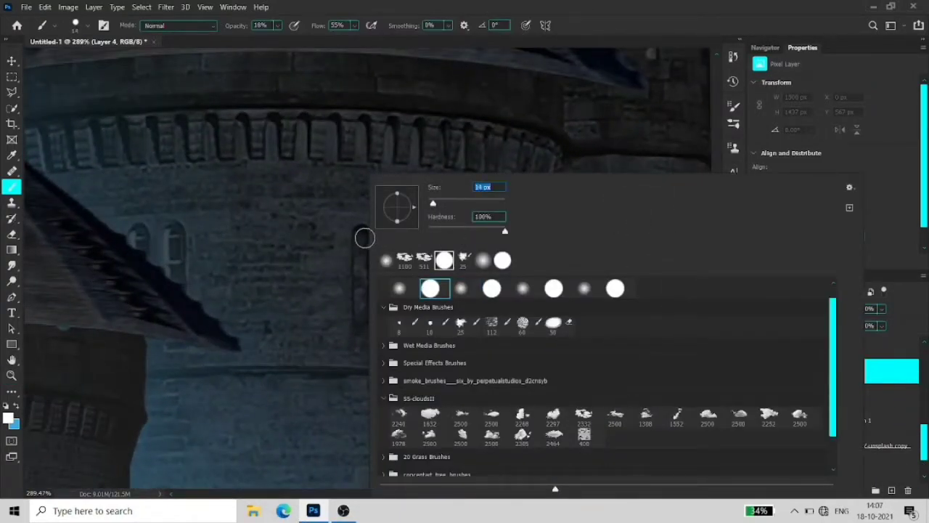
key("Escape")
key("0")
left_click(8, 417)
key("Return")
left_click_drag(363, 231, 362, 324)
Set the glow layer to Color Dodge and zoom in on the glowing windows
left_click(784, 308)
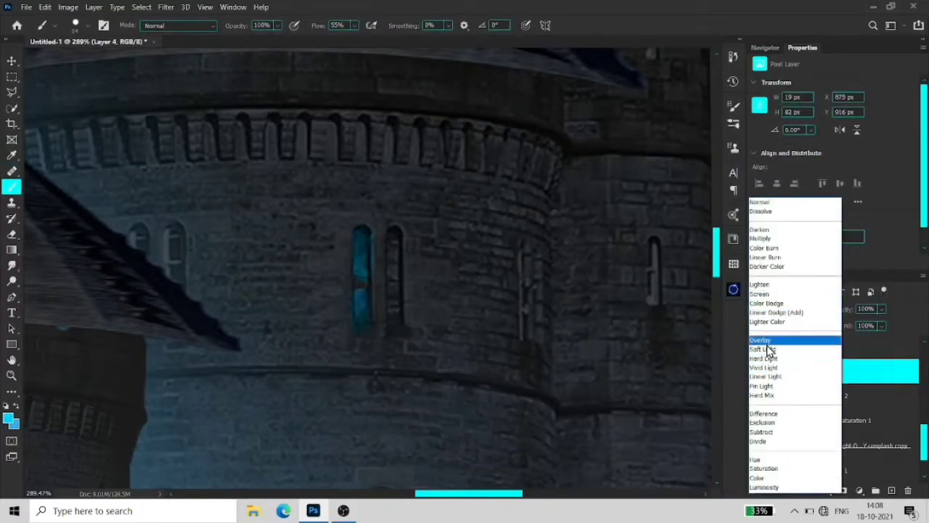
left_click(766, 303)
key("z")
left_click_drag(435, 363, 483, 391)
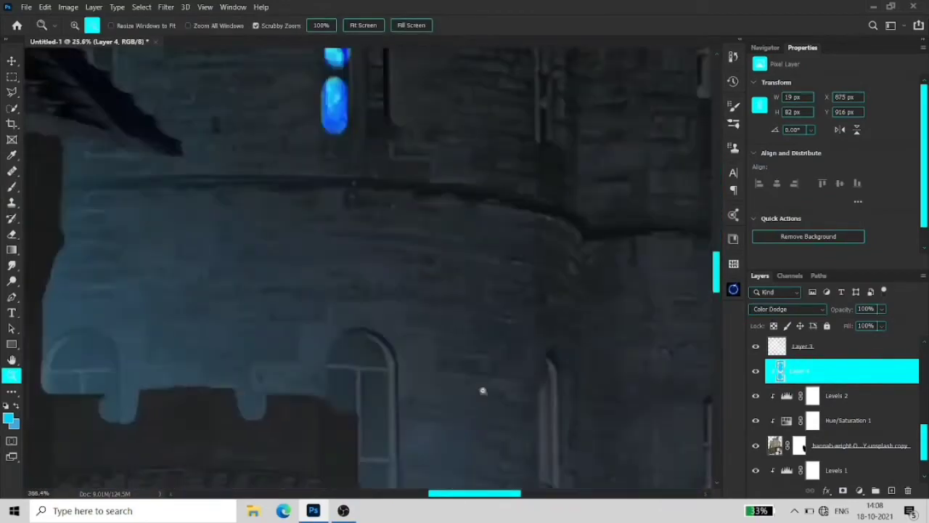
key("b")
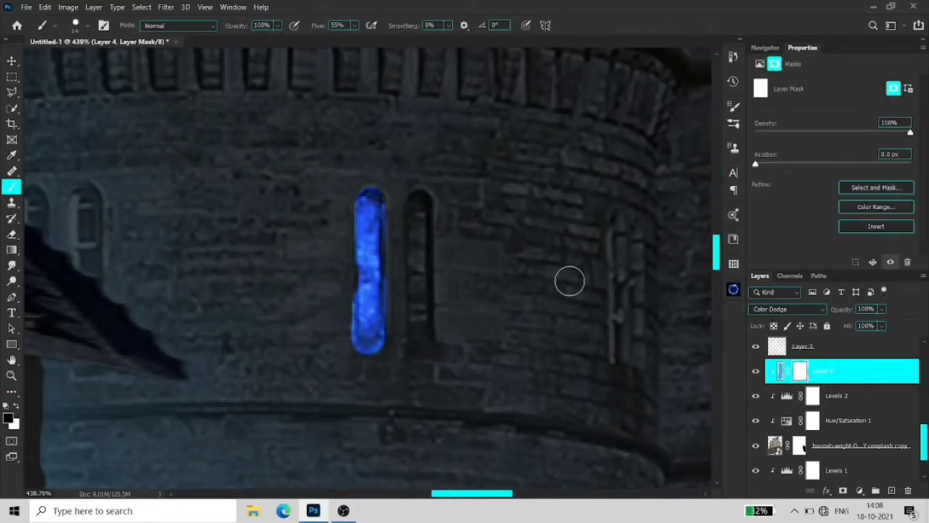
Switch between the glow layer's pixels and mask, enlarging the brush and undoing a trial stroke
key("ctrl+2")
key("ctrl+backslash")
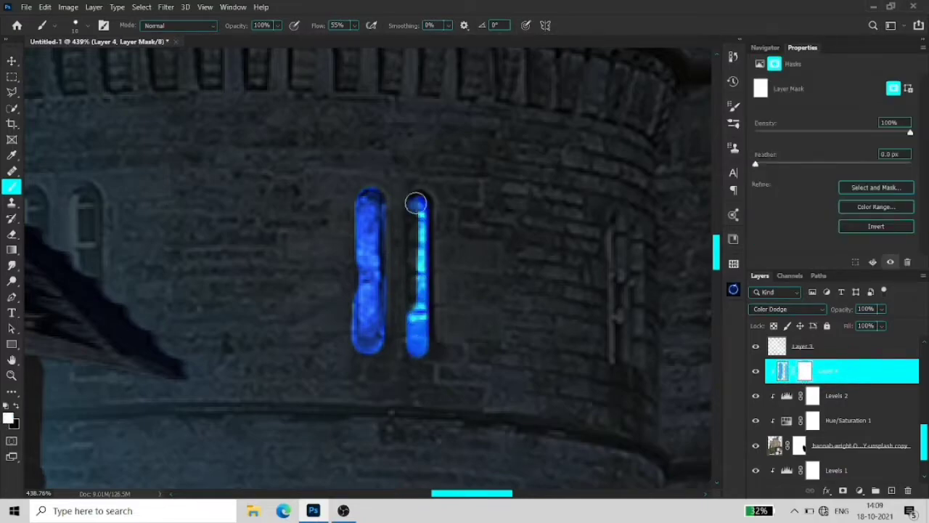
scroll(415, 209, "left", 3)
key("ctrl+2")
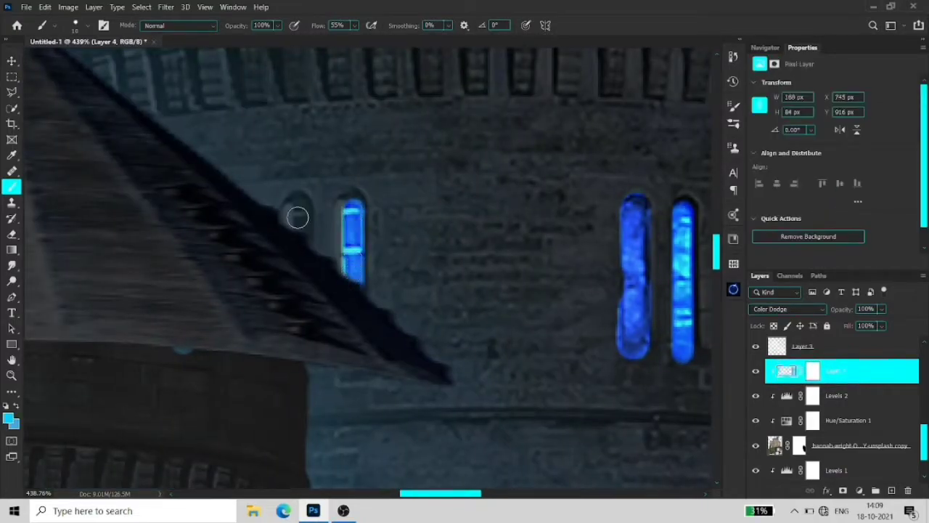
scroll(475, 200, "right", 5)
scroll(450, 219, "left", 2)
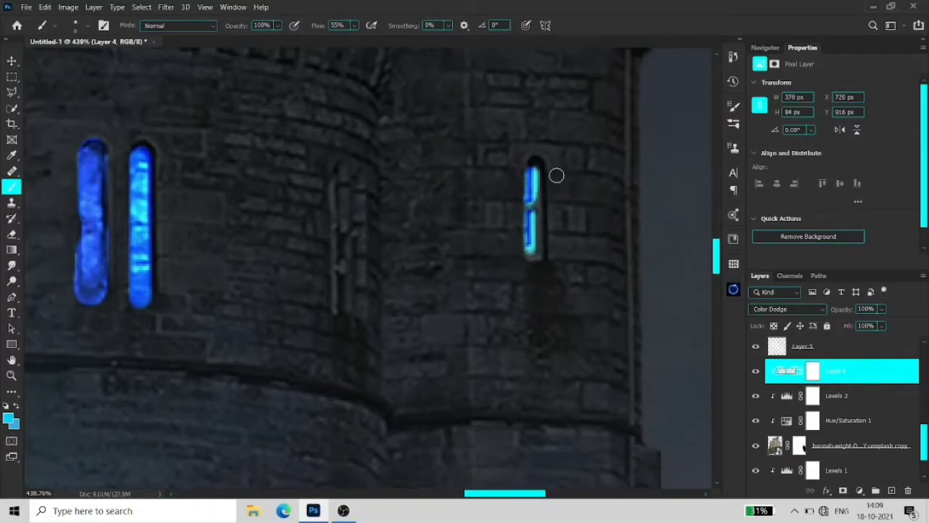
key("bracketright")
key("bracketright")
key("ctrl+backslash")
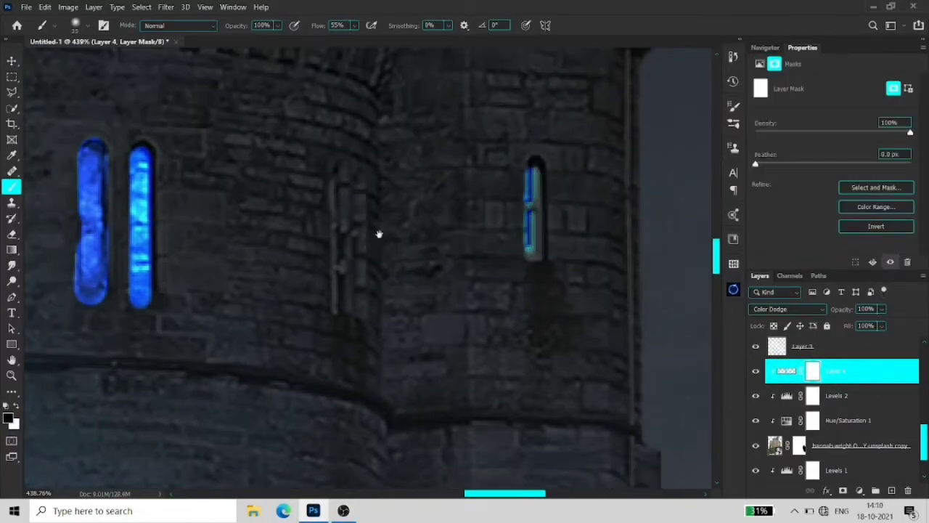
mouse_move(378, 233)
left_mouse_down()
mouse_move(385, 238)
mouse_move(352, 217)
mouse_move(362, 391)
left_mouse_up()
key("ctrl+2")
key("ctrl+z")
Paint bright blue down the middle window, trimming it thinner on the mask
left_click(369, 235, "ctrl")
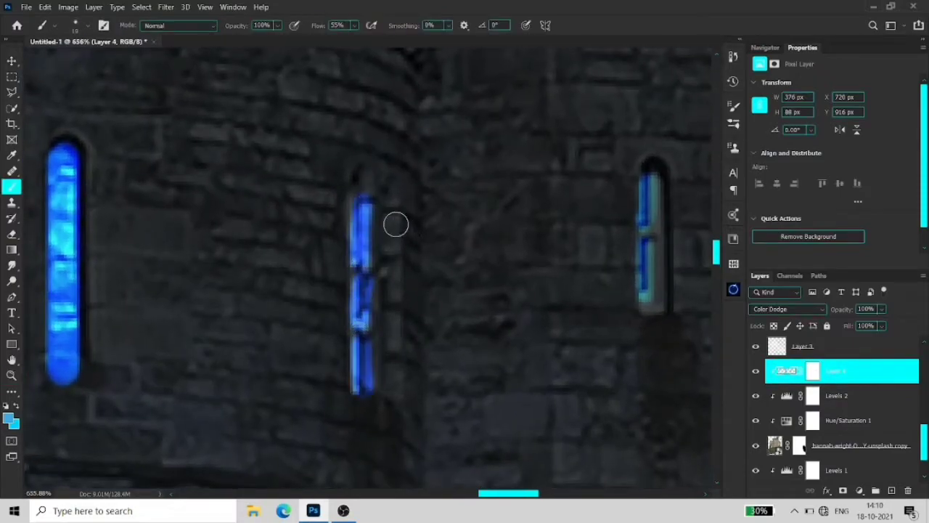
key("bracketright")
key("ctrl+backslash")
left_click_drag(399, 135, 407, 210)
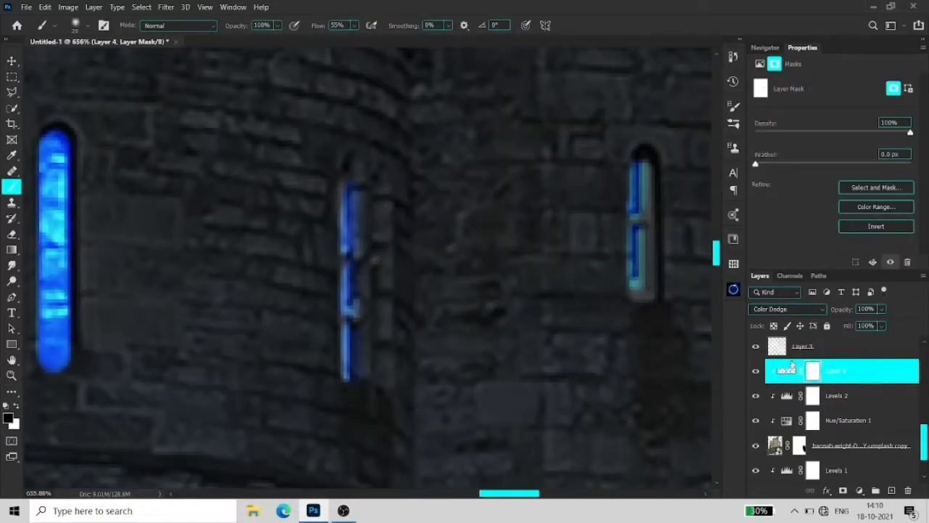
left_click(790, 368)
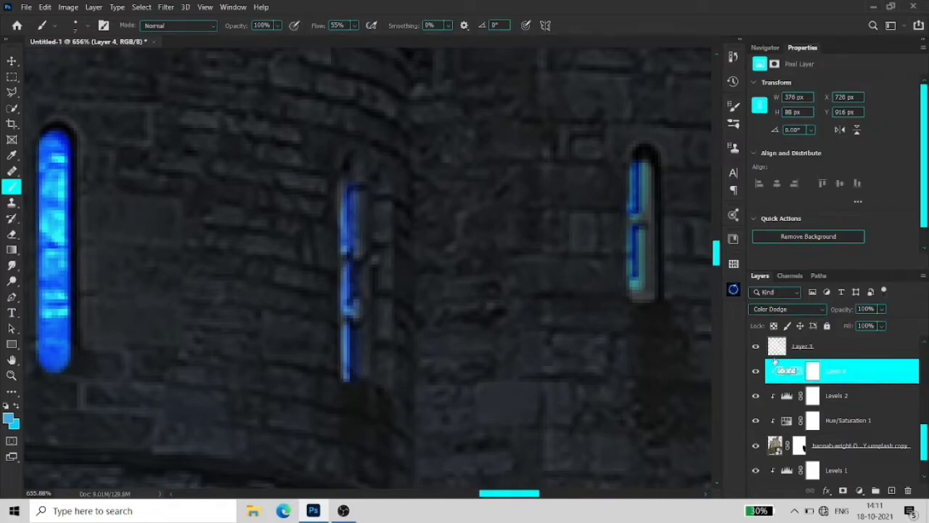
left_click(814, 371)
left_click_drag(382, 183, 374, 358)
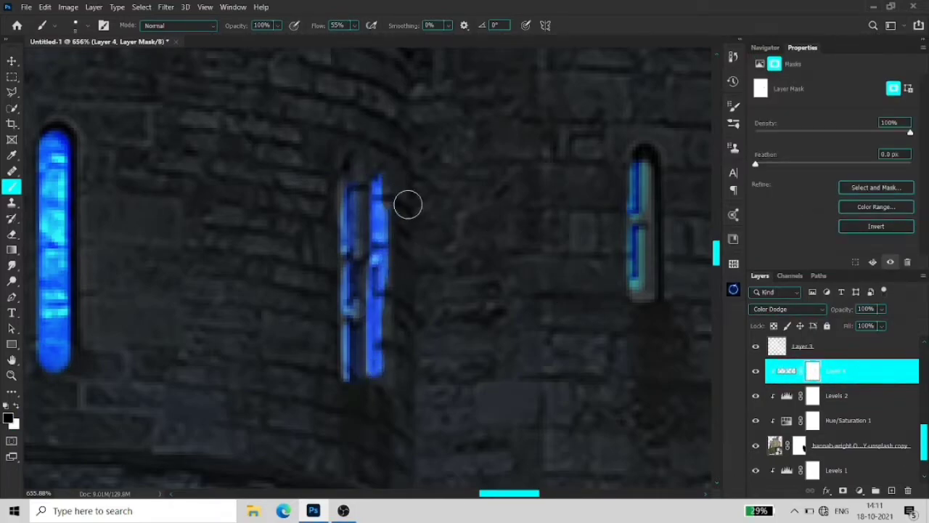
Paint the left and narrow right windows blue, masking out the excess glow
mouse_move(411, 249)
left_mouse_down()
mouse_move(484, 208)
mouse_move(466, 321)
mouse_move(436, 120)
left_mouse_up()
mouse_move(290, 116)
left_mouse_down()
mouse_move(284, 273)
mouse_move(292, 212)
mouse_move(309, 198)
mouse_move(512, 198)
left_mouse_up()
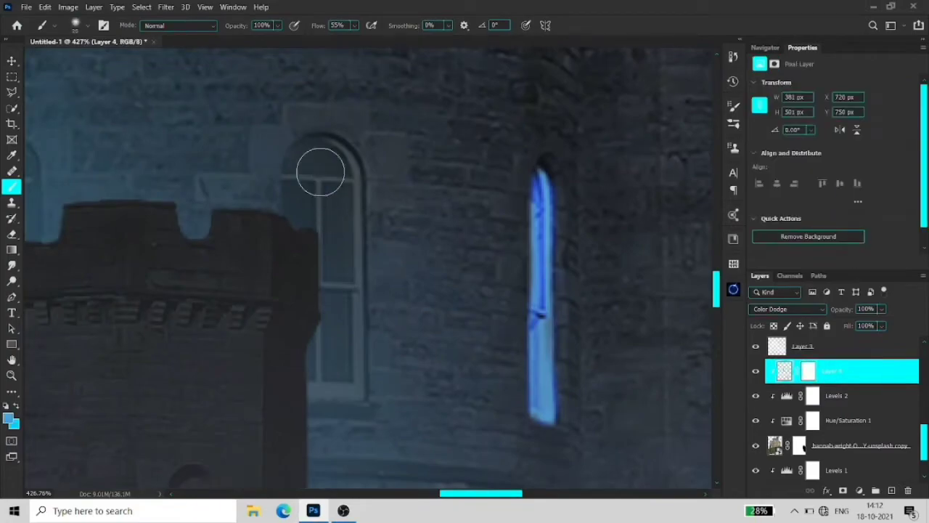
mouse_move(320, 172)
left_mouse_down()
mouse_move(310, 170)
mouse_move(300, 265)
mouse_move(453, 319)
left_mouse_up()
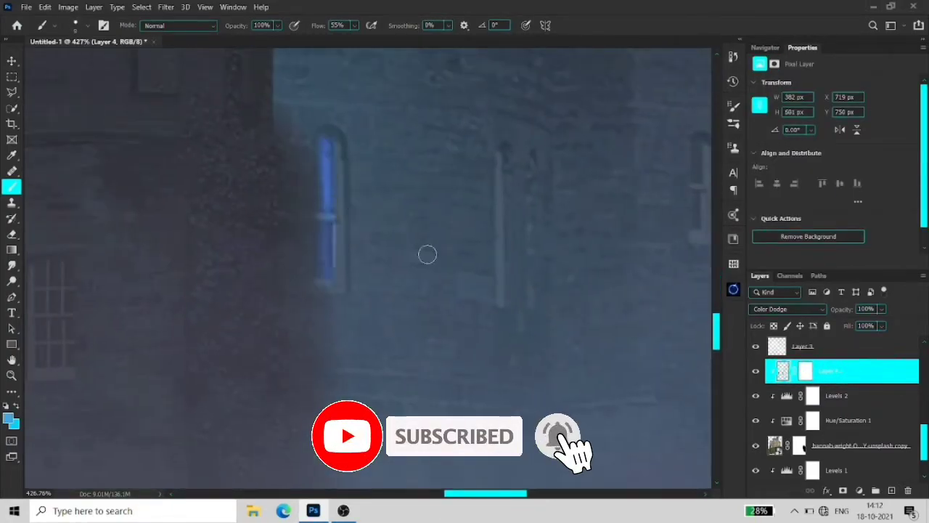
mouse_move(502, 162)
left_mouse_down()
mouse_move(501, 201)
mouse_move(516, 175)
left_mouse_up()
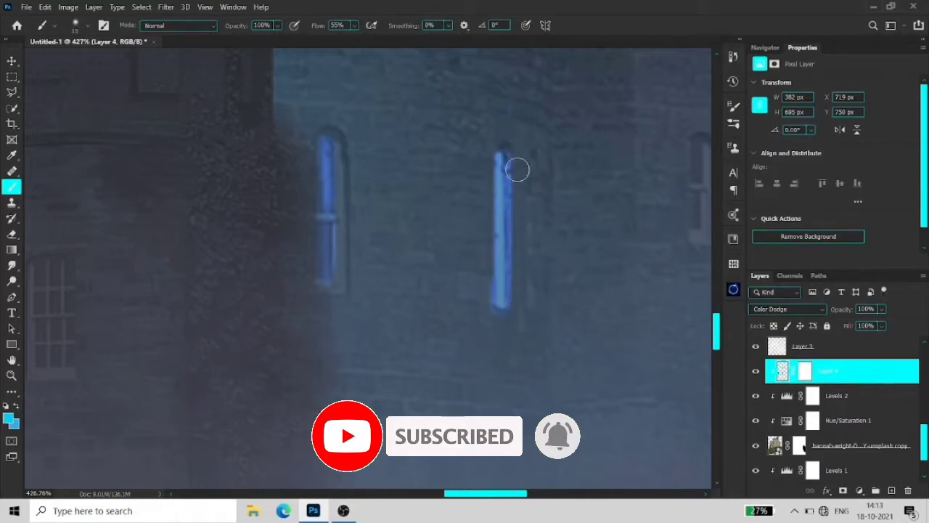
key("ctrl+backslash")
left_click_drag(514, 223, 508, 305)
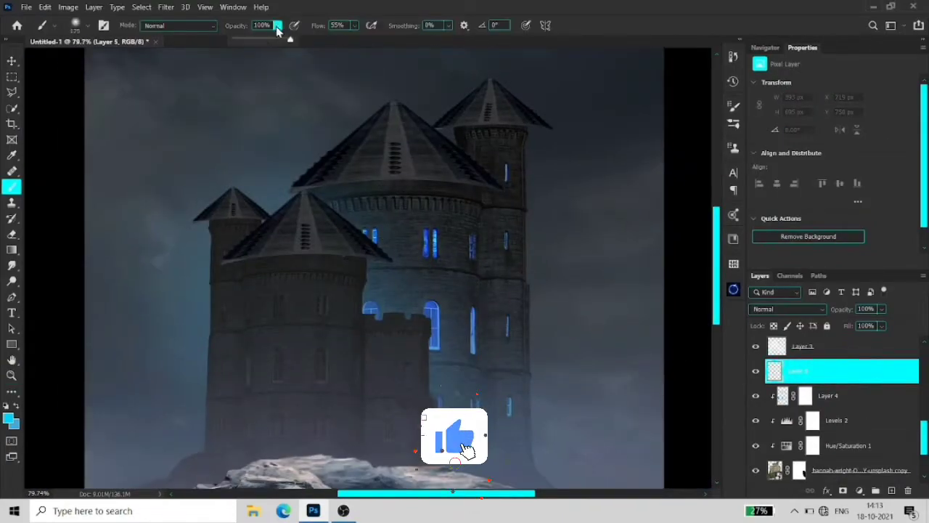
Paint a 17%-opacity cyan glow over the central tower and set Layer 5 to Linear Dodge (Add)
left_click_drag(277, 29, 242, 38)
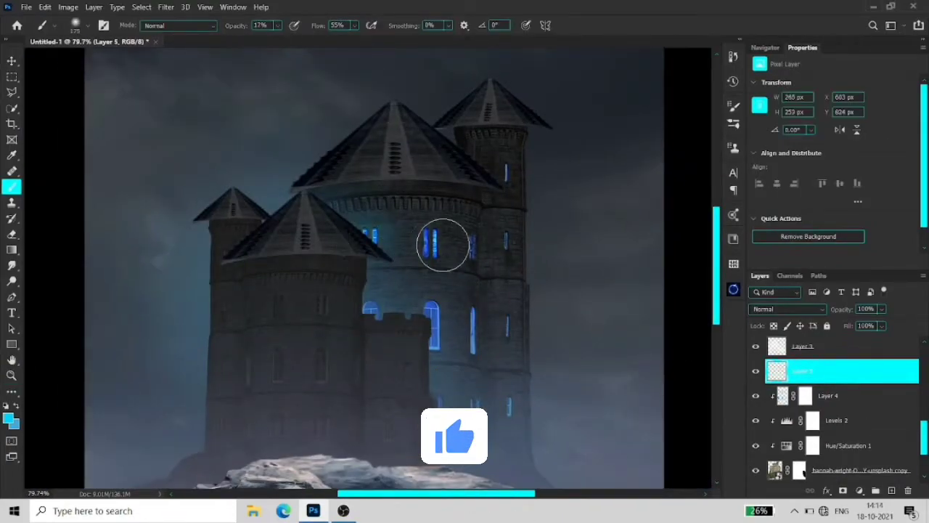
mouse_move(442, 242)
left_mouse_down()
mouse_move(508, 243)
mouse_move(471, 326)
mouse_move(472, 421)
left_mouse_up()
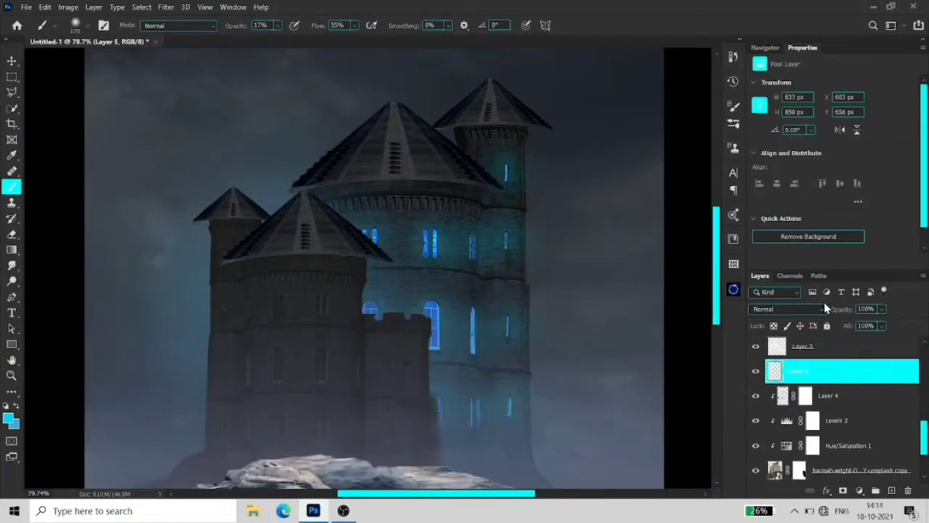
left_click(788, 309)
left_click(798, 297)
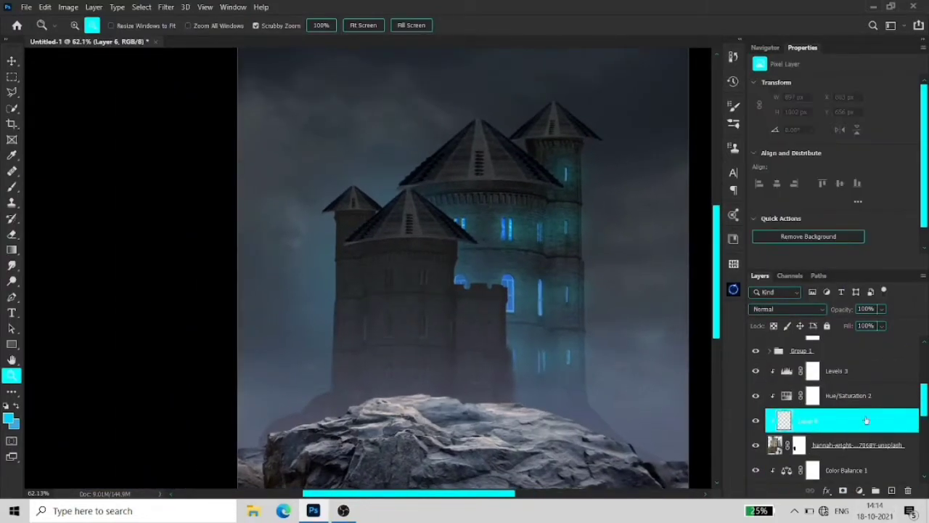
Move Layer 6 above Levels 3, set it to Overlay, and paint cyan over the window pairs
left_click_drag(866, 421, 866, 366)
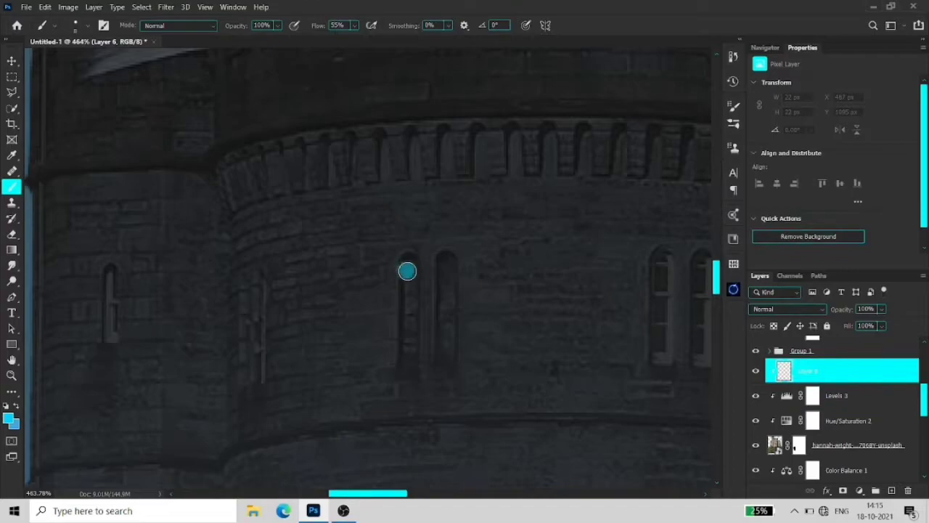
left_click_drag(407, 261, 407, 363)
left_click_drag(445, 258, 445, 363)
left_click(787, 309)
left_click(798, 327)
left_click_drag(541, 210, 540, 309)
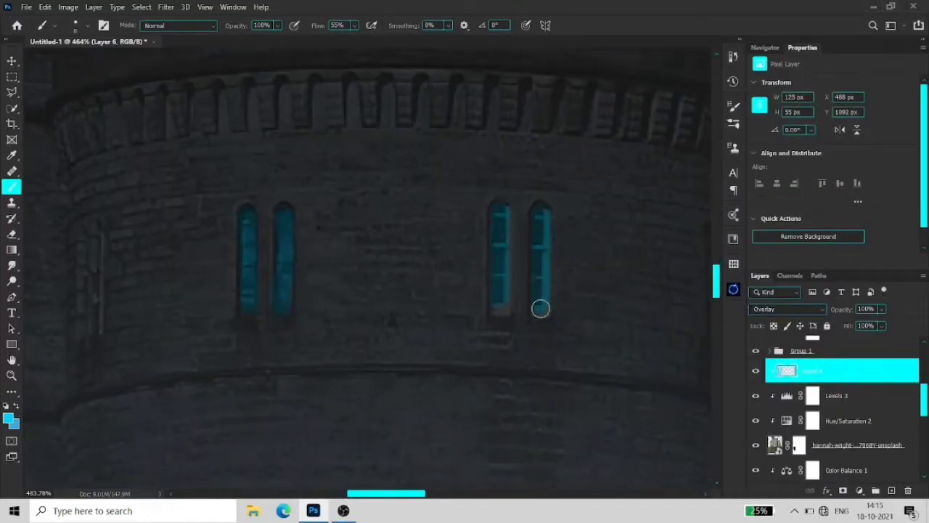
key("bracketright")
key("bracketright")
key("bracketright")
left_click_drag(398, 221, 393, 254)
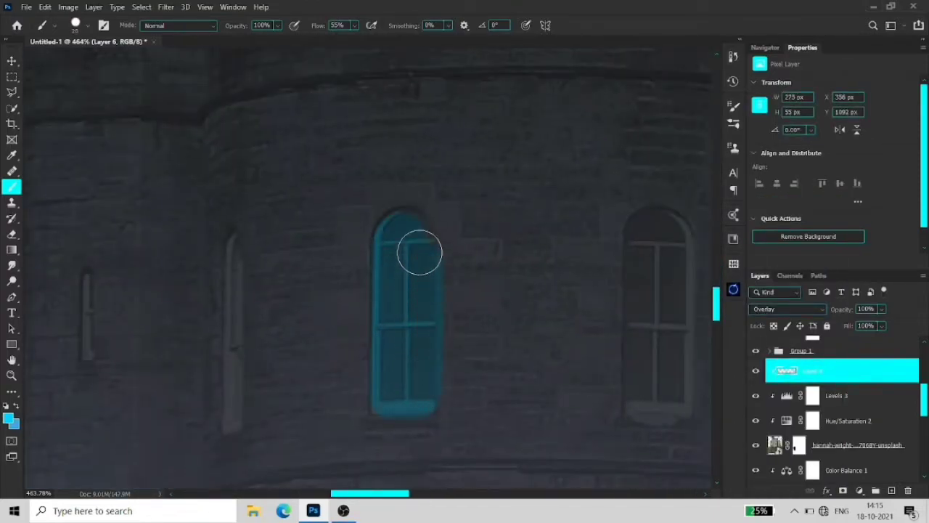
Paint the remaining arched windows cyan, undoing a stray thin stroke
scroll(420, 253, "right", 3)
left_click_drag(475, 164, 465, 322)
scroll(465, 322, "right", 5)
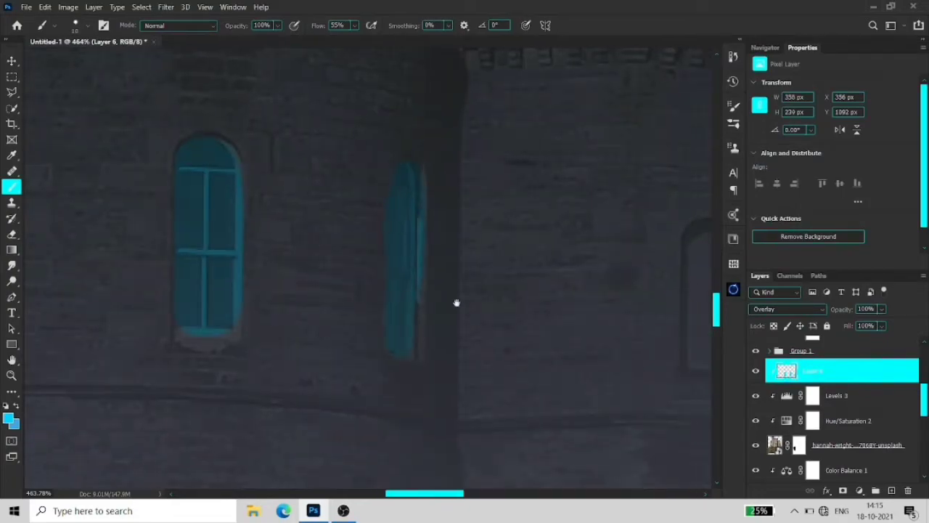
scroll(456, 302, "right", 5)
left_click_drag(414, 185, 402, 312)
scroll(424, 197, "right", 2)
key("ctrl+z")
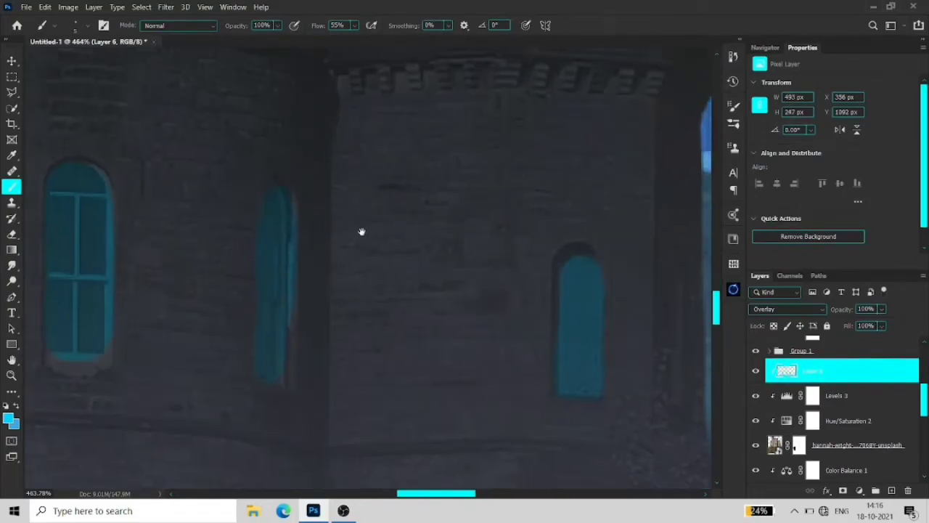
scroll(327, 257, "left", 3)
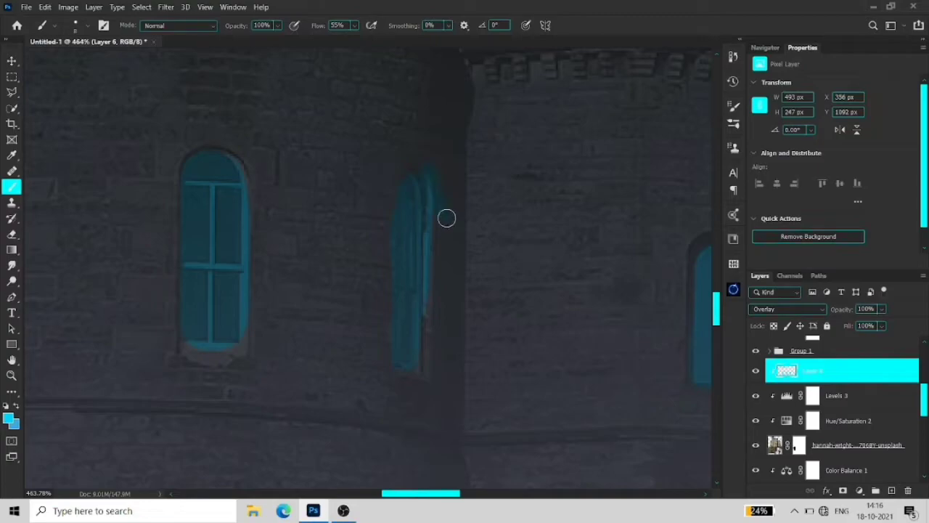
Add a white layer mask to Layer 6 and switch between its pixels and mask
key("ctrl+alt+m")
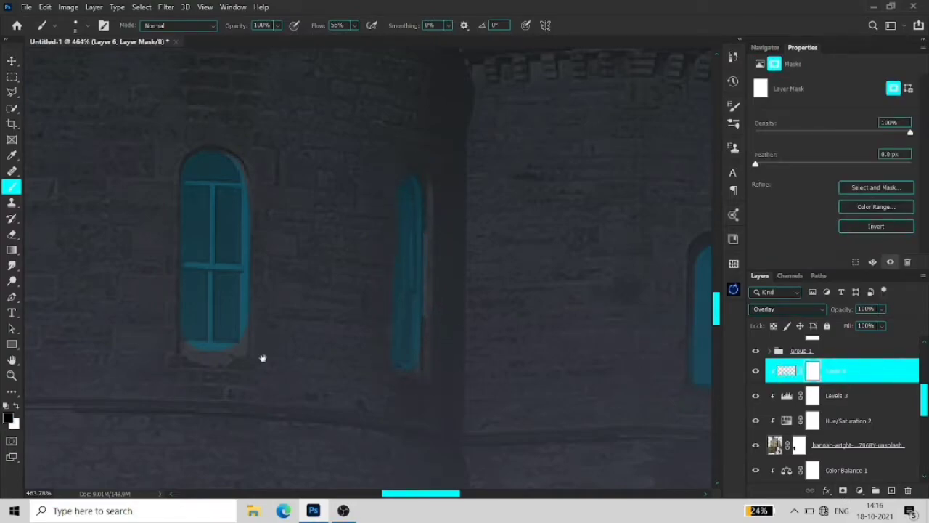
left_click_drag(262, 358, 414, 286)
left_click_drag(323, 210, 354, 230)
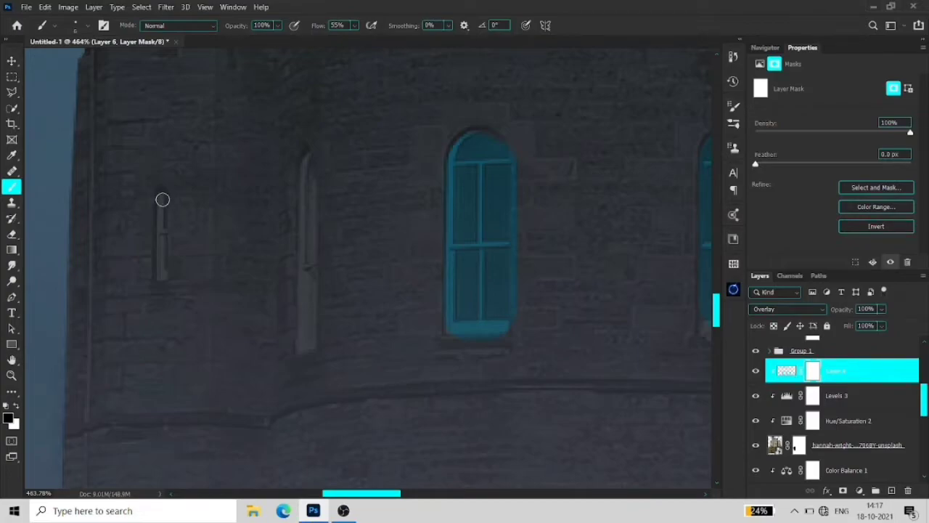
key("ctrl+2")
key("ctrl+backslash")
Pan around the castle while painting more cyan on Layer 6's pixels
scroll(307, 263, "up", 1)
key("ctrl+2")
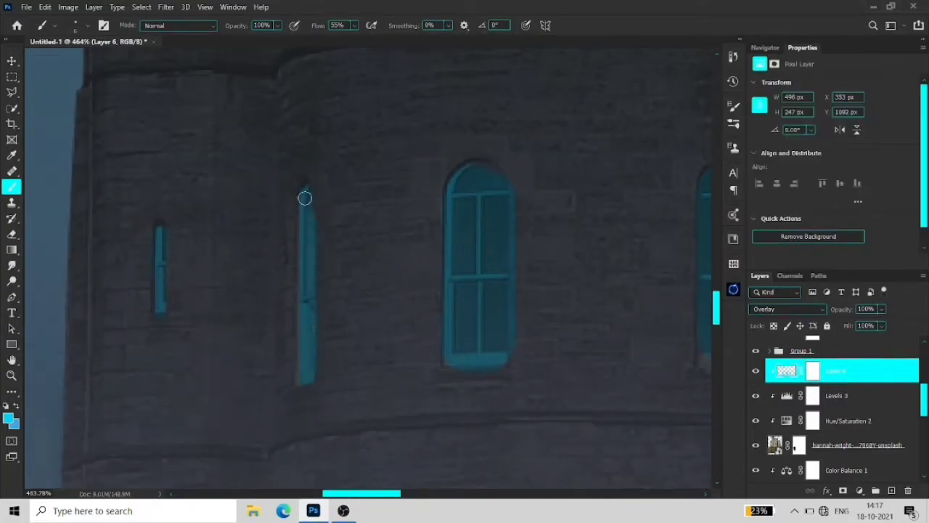
scroll(305, 197, "down", 3)
scroll(388, 244, "right", 3)
scroll(423, 268, "down", 2)
scroll(364, 281, "left", 3)
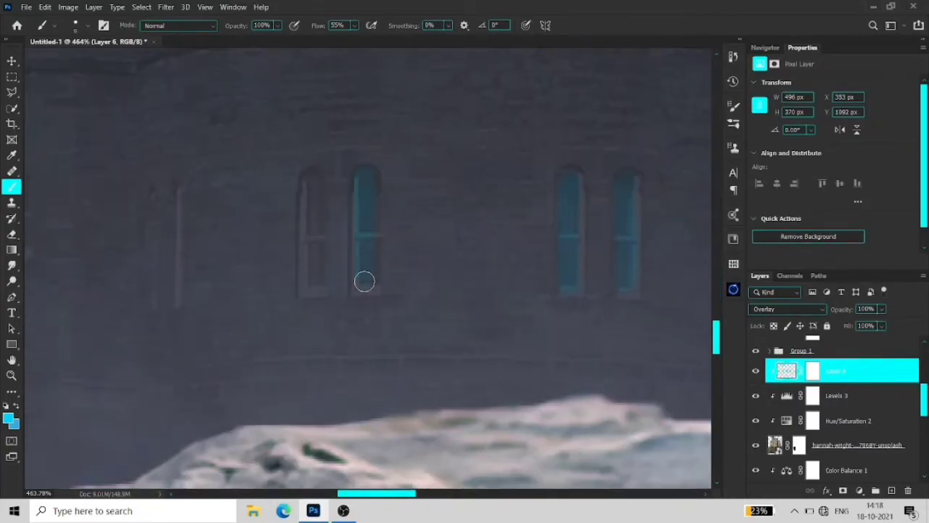
scroll(308, 258, "left", 4)
scroll(307, 253, "right", 3)
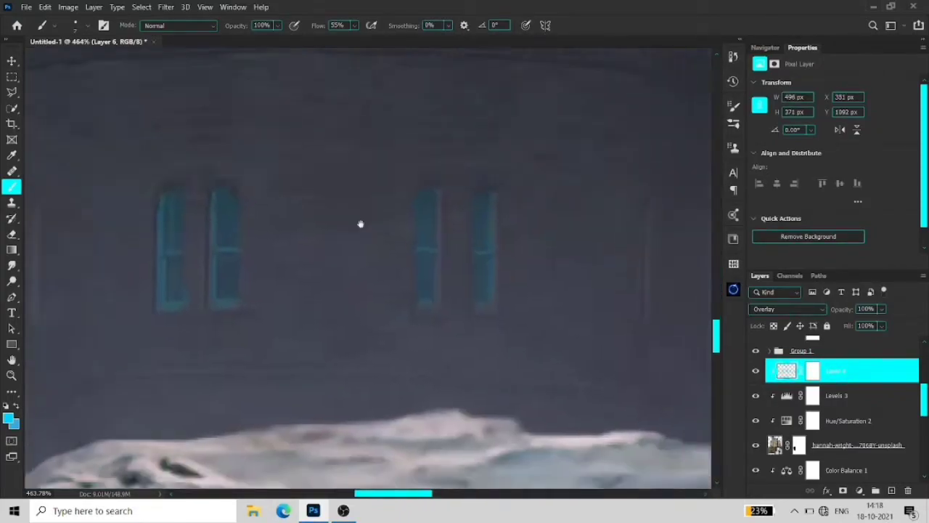
scroll(359, 222, "right", 2)
scroll(319, 283, "right", 3)
scroll(320, 283, "up", 2)
scroll(363, 304, "left", 6)
scroll(362, 304, "down", 3)
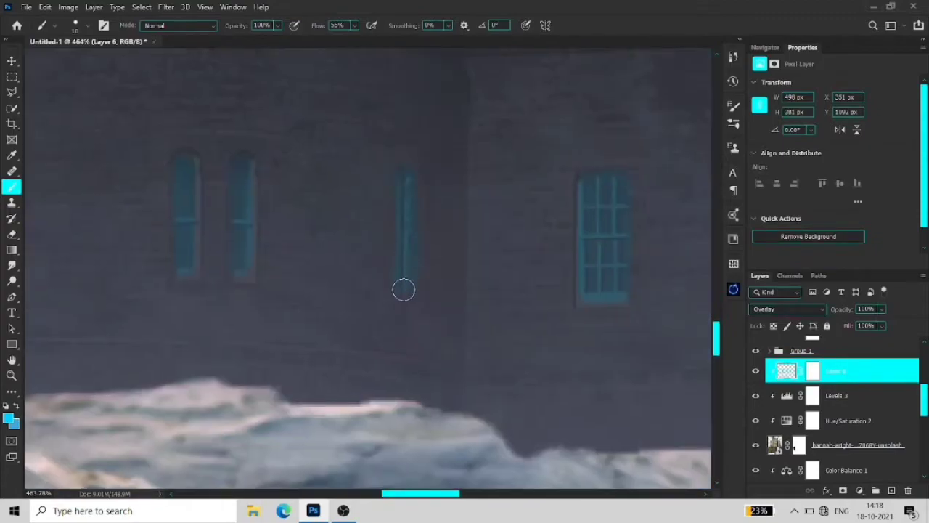
Mask away cyan spill on the stone walls and touch up the middle window's glow
key("ctrl+backslash")
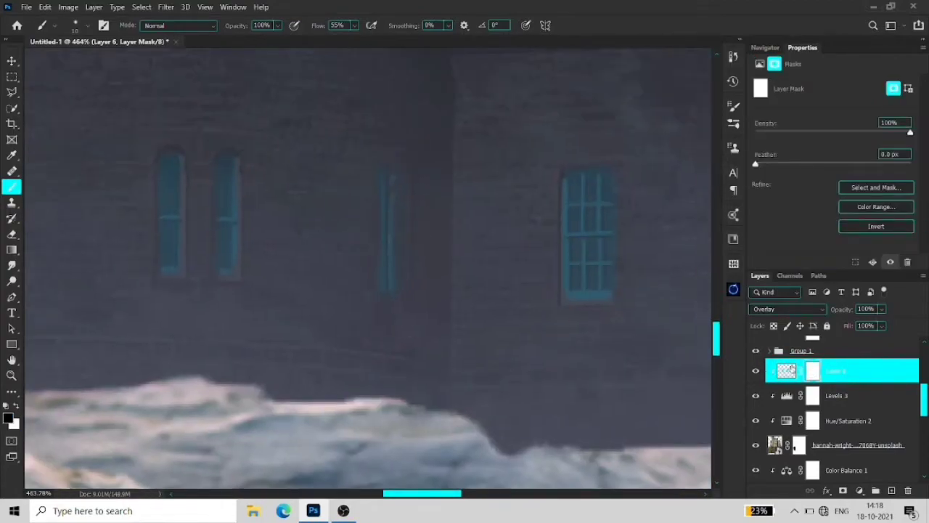
scroll(342, 336, "left", 5)
scroll(342, 336, "up", 2)
scroll(342, 336, "up", 3)
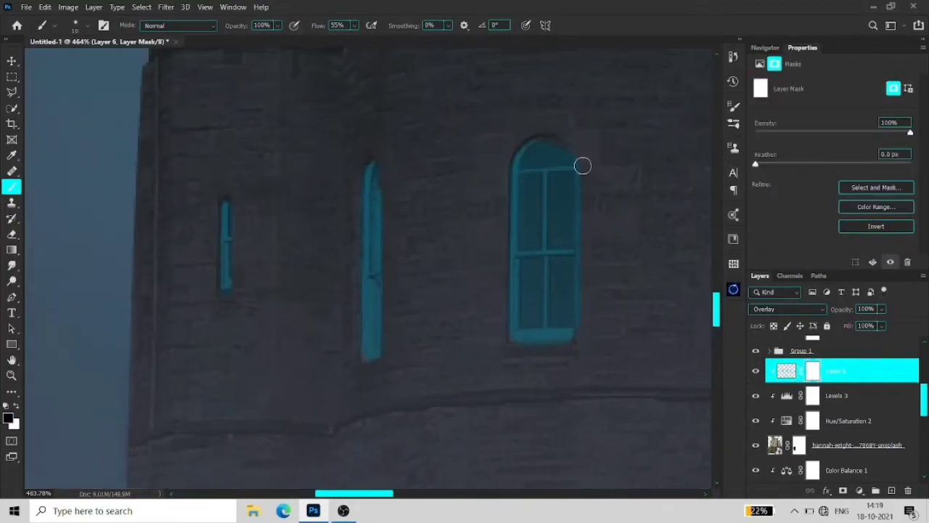
scroll(558, 349, "down", 3)
left_click(786, 371)
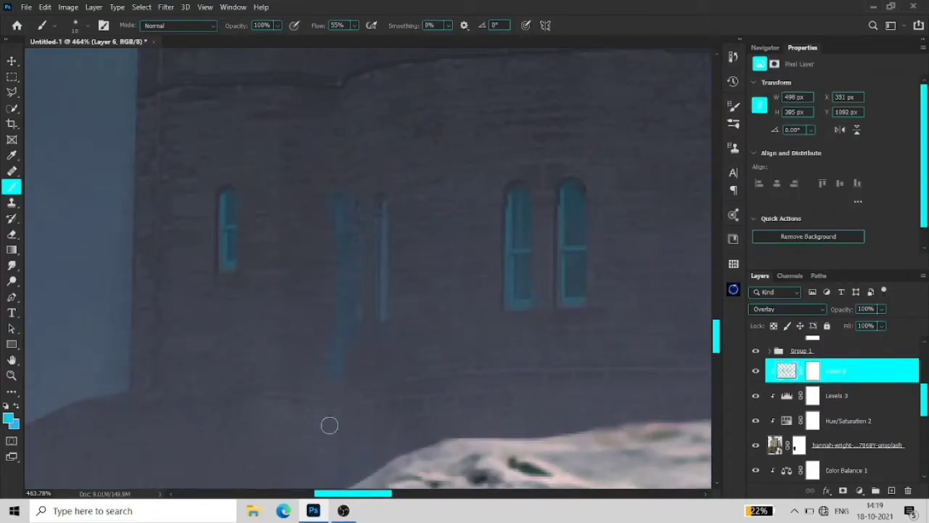
key("ctrl+z")
scroll(342, 191, "up", 3)
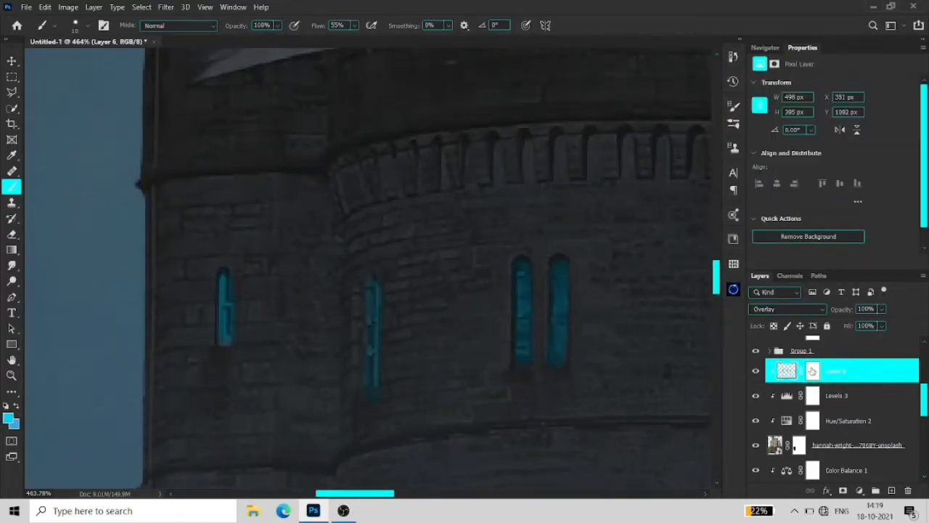
left_click(812, 371)
key("ctrl+shift+z")
Zoom out to review the whole castle's cyan window glow
key("z")
scroll(525, 342, "down", 3)
scroll(455, 286, "down", 2)
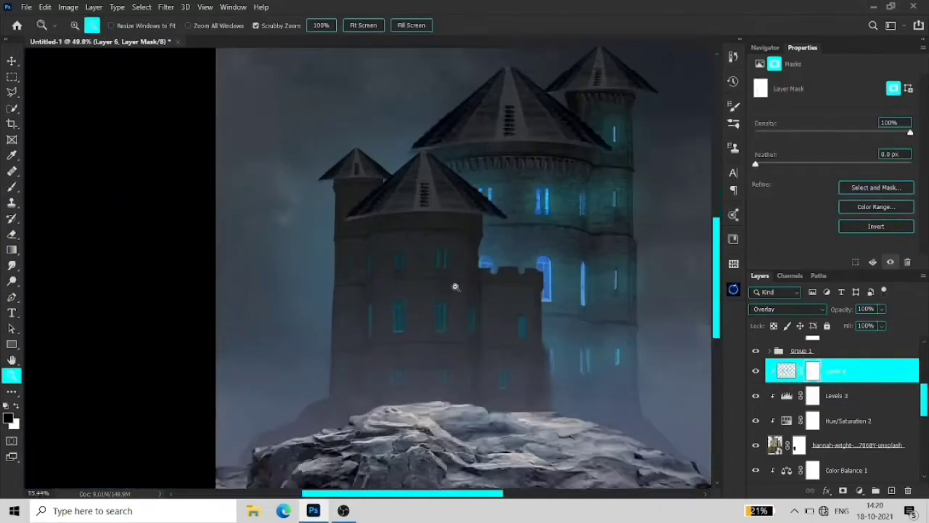
left_click(784, 308)
On a new layer, paint cyan strokes over the castle windows to brighten them
key("Escape")
key("ctrl+shift+alt+n")
key("b")
right_click(388, 174)
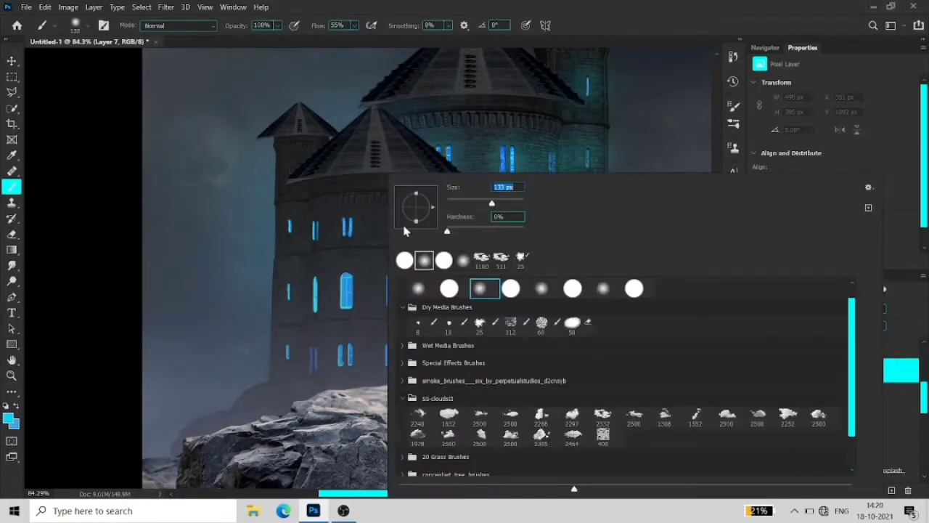
key("Escape")
mouse_move(341, 222)
left_mouse_down()
mouse_move(392, 284)
mouse_move(291, 290)
mouse_move(400, 356)
left_mouse_up()
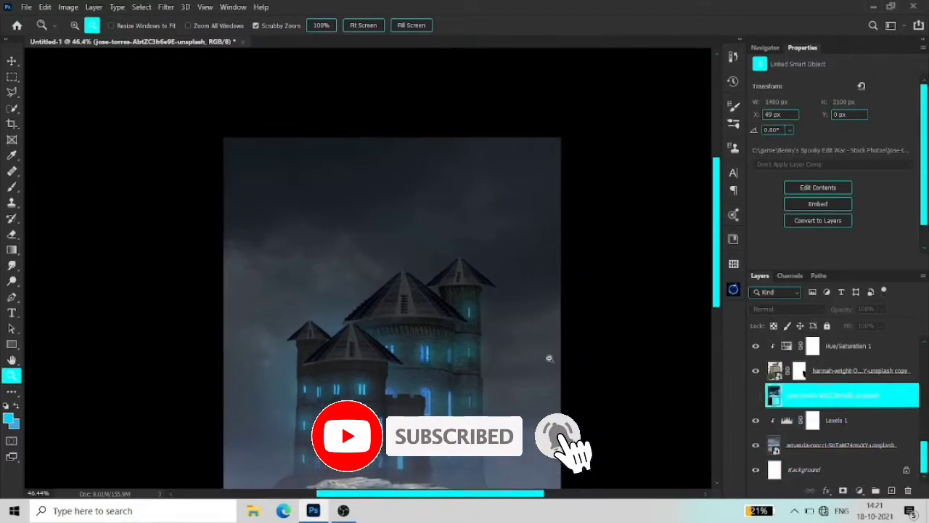
Resize the cloudy sky image to fit and set a 480 px brush for blending it
left_click_drag(629, 307, 436, 301)
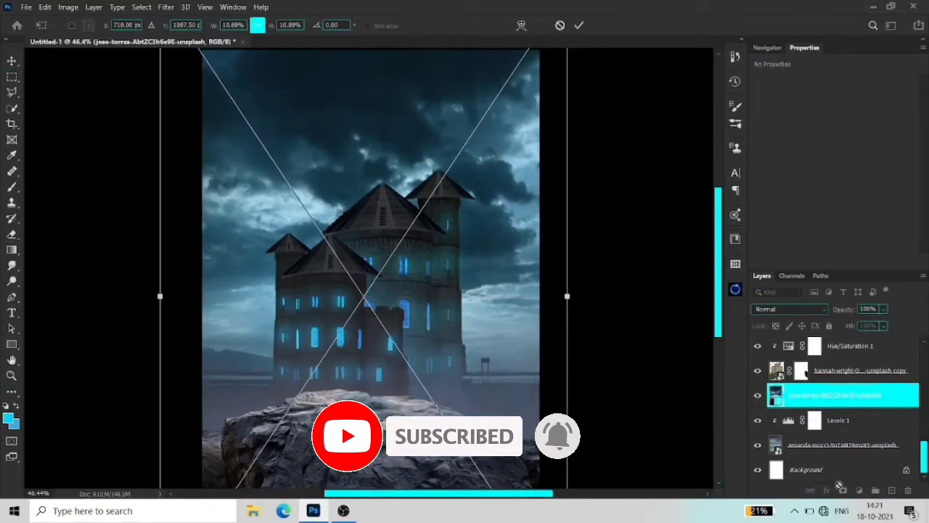
key("Return")
right_click(244, 375)
type("480")
key("Return")
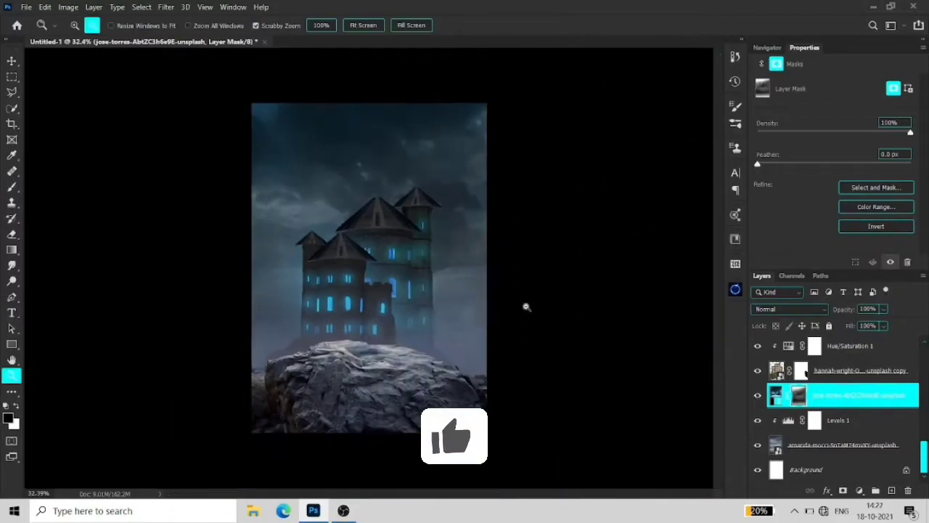
Colorize the sky with Hue/Saturation, shifting its hue toward blue and darkening it
left_click(817, 194)
left_click_drag(834, 130, 858, 131)
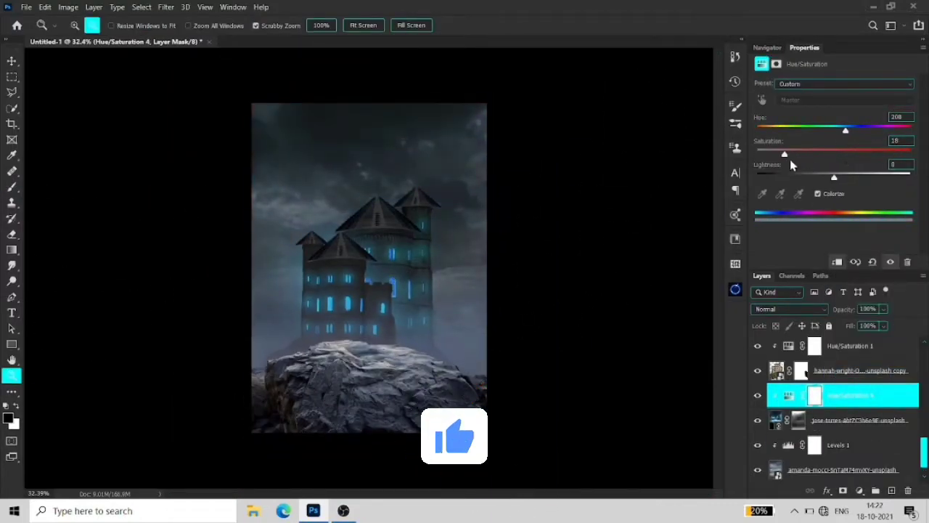
mouse_move(834, 177)
left_mouse_down()
mouse_move(797, 177)
mouse_move(789, 155)
left_mouse_up()
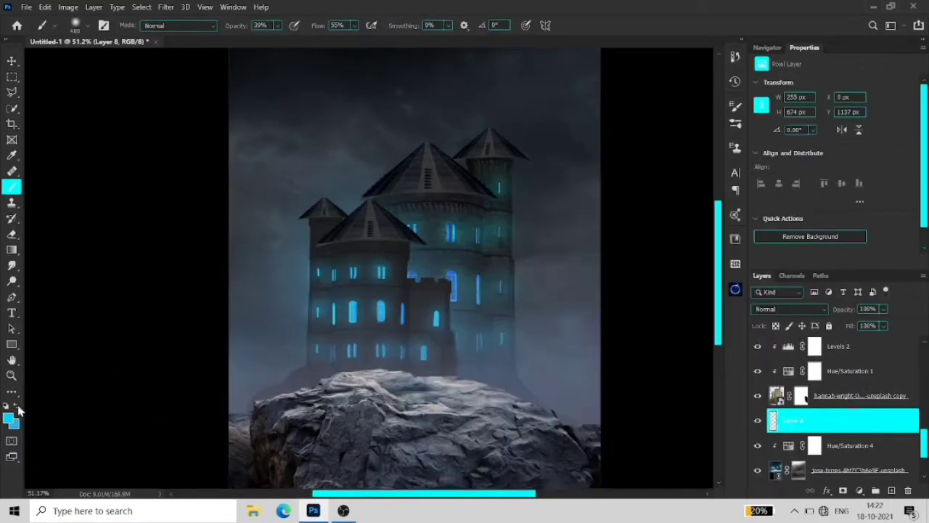
key("Return")
key("b")
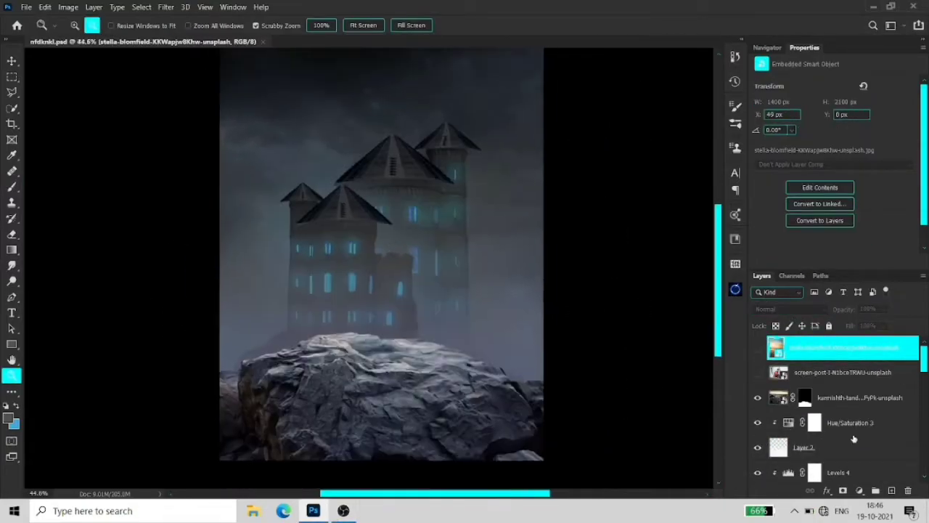
Ungroup Group 1, make Layer 2 visible, and select the sky image's layer mask
key("ctrl+shift+g")
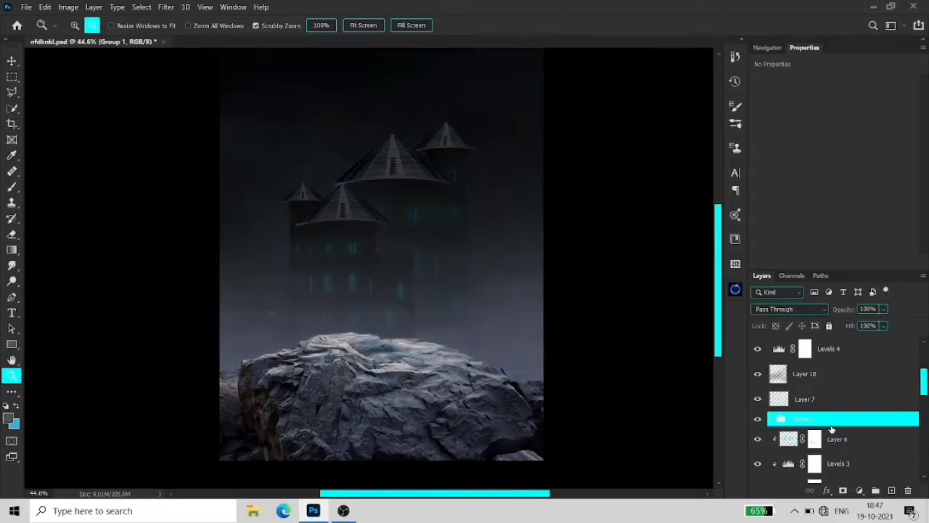
left_click(757, 422)
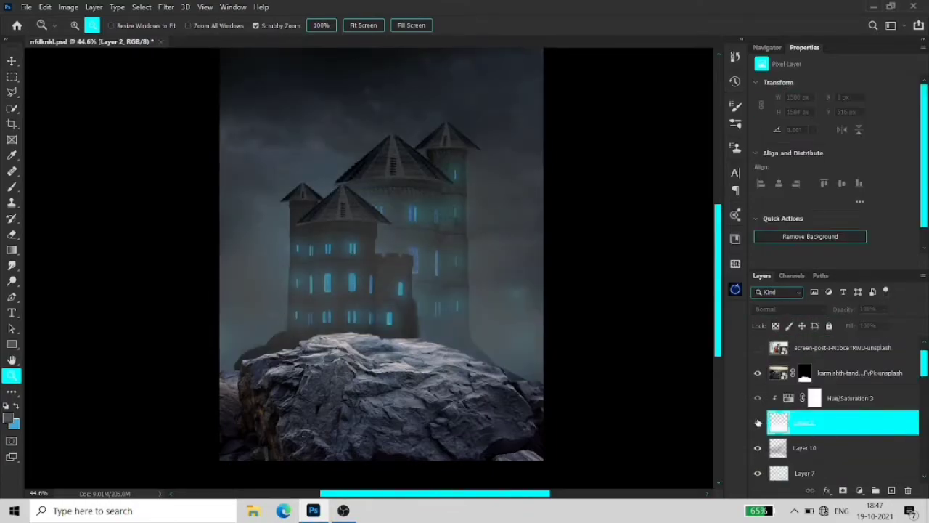
left_click(758, 422)
scroll(808, 435, "down", 3)
scroll(807, 434, "down", 5)
left_click(799, 395)
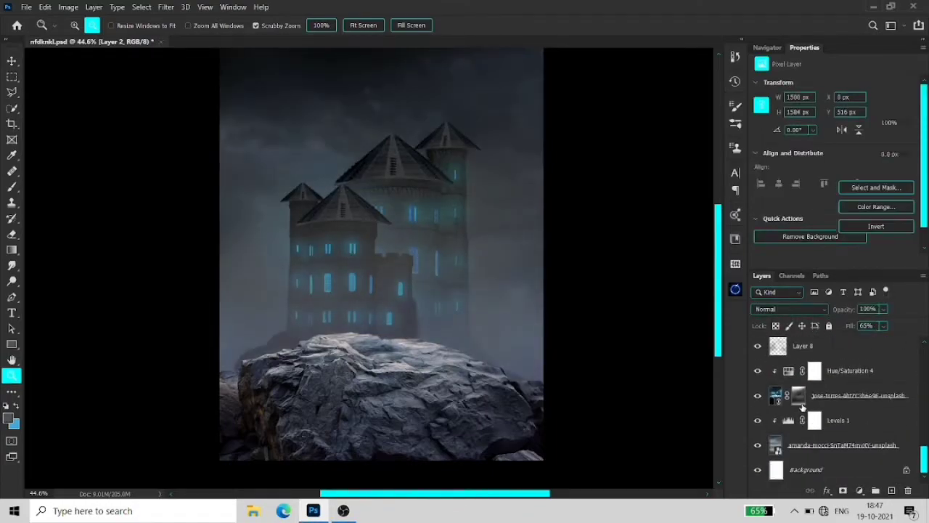
key("b")
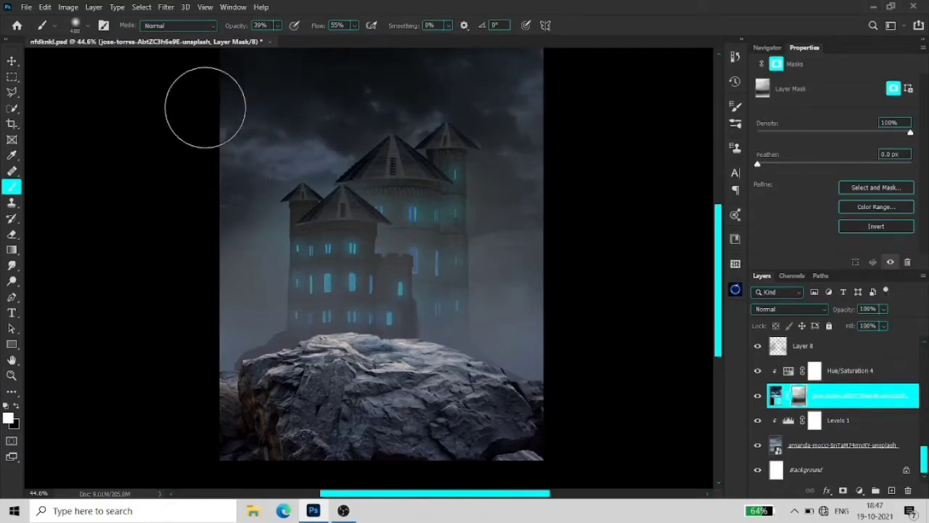
Select the new Layer 11 and zoom in on the castle towers
scroll(829, 409, "up", 3)
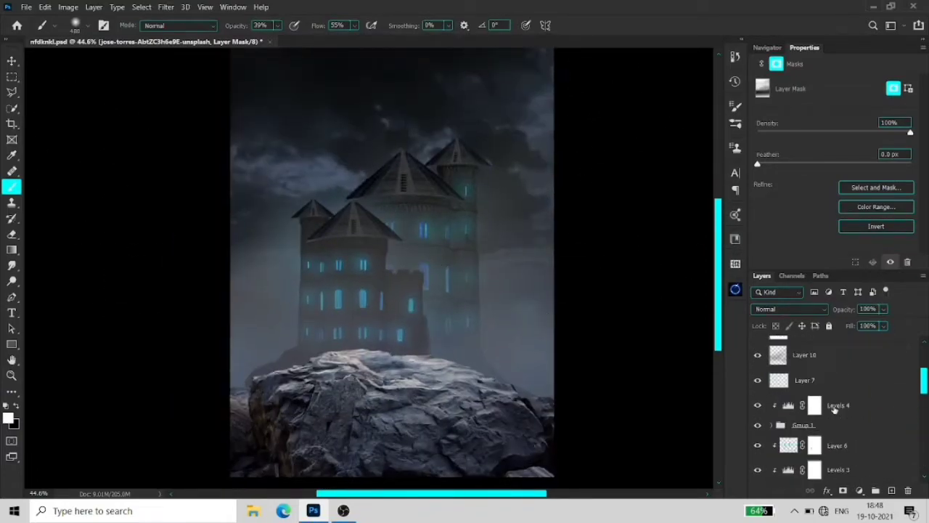
left_click(835, 425)
key("z")
left_click_drag(407, 265, 452, 266)
On a new layer, paint dark grey detail over the castle towers
key("ctrl+shift+alt+n")
key("b")
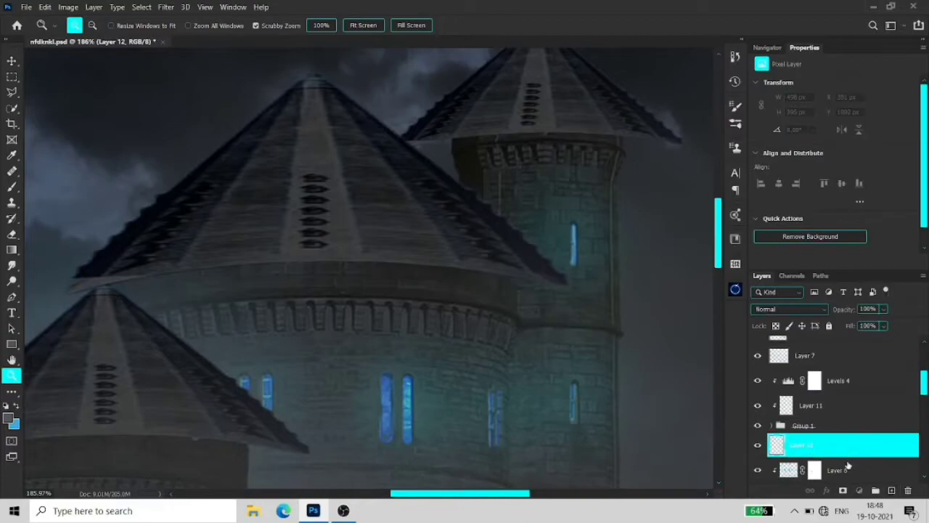
scroll(458, 238, "up", 1)
right_click(480, 208)
left_click(11, 418)
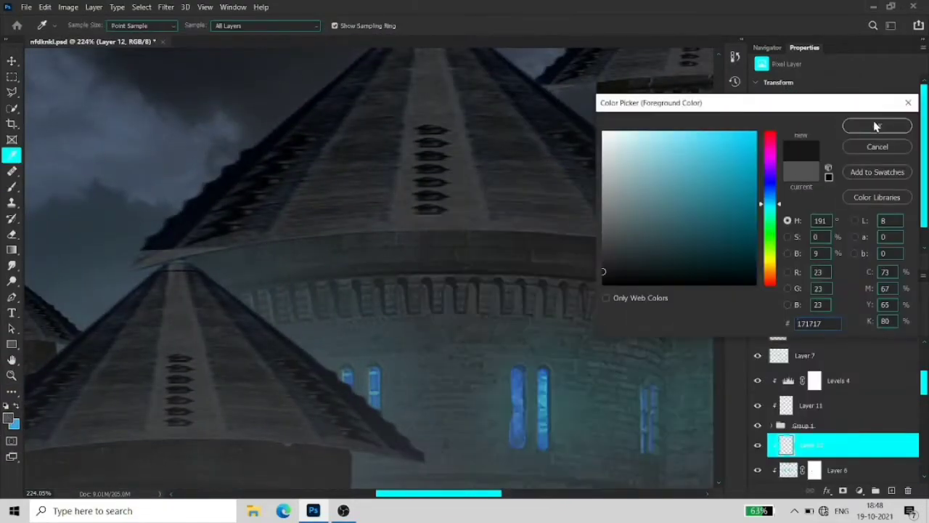
left_click(875, 126)
mouse_move(384, 378)
left_mouse_down()
mouse_move(322, 218)
mouse_move(538, 247)
mouse_move(185, 333)
mouse_move(554, 237)
mouse_move(452, 288)
mouse_move(527, 226)
mouse_move(641, 160)
mouse_move(271, 236)
mouse_move(699, 394)
mouse_move(413, 259)
mouse_move(595, 310)
mouse_move(399, 251)
mouse_move(452, 232)
left_mouse_up()
key("z")
Darken the rock with a Levels adjustment, lowering output white to 86
left_click(842, 397)
left_click(859, 490)
left_click(856, 218)
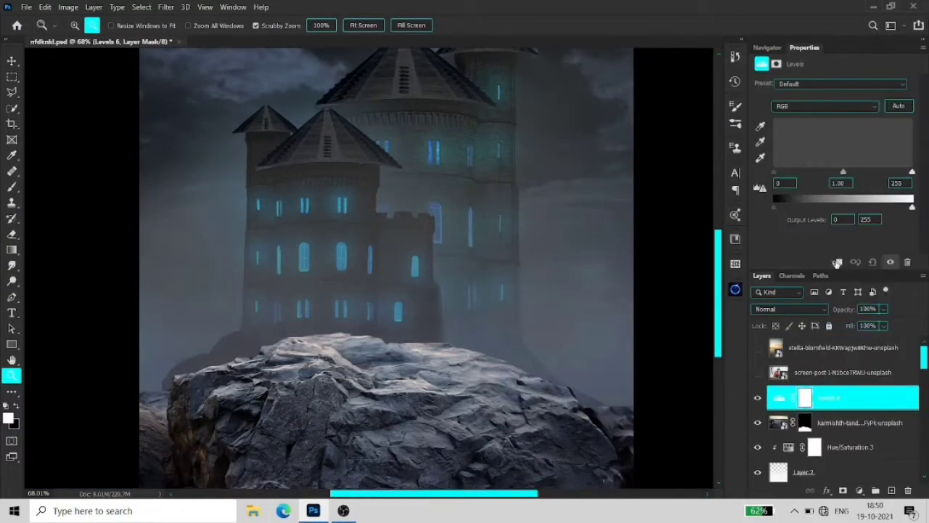
left_click_drag(912, 207, 817, 207)
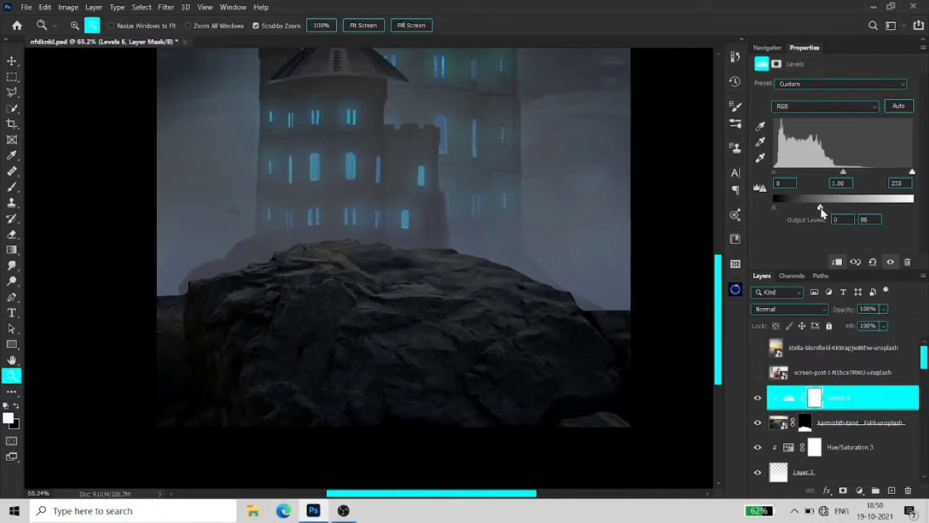
Tint the rock with a colorized Hue/Saturation (191/28/-21) above Levels 6, with an inverted mask
left_click(856, 422)
left_click(860, 490)
left_click(856, 376)
left_click_drag(834, 127, 861, 129)
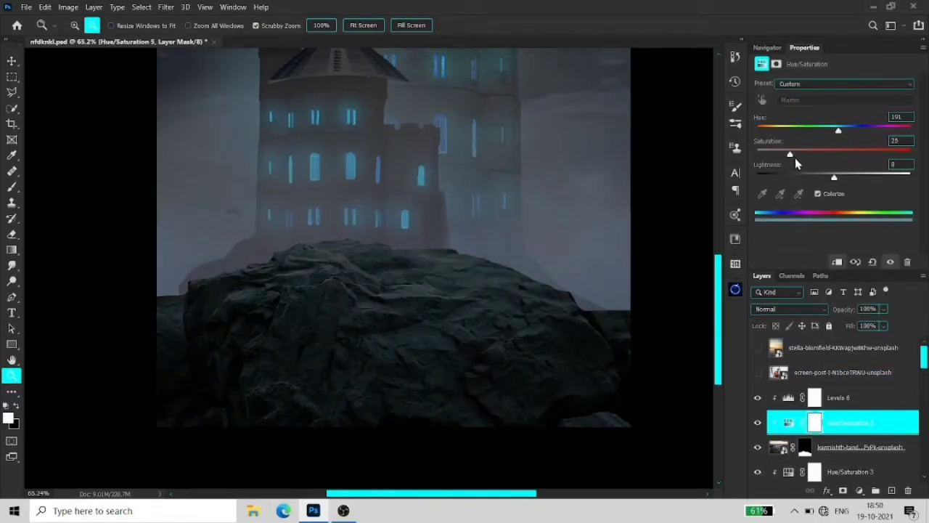
left_click_drag(803, 155, 800, 155)
left_click_drag(834, 176, 818, 177)
left_click_drag(856, 423, 856, 396)
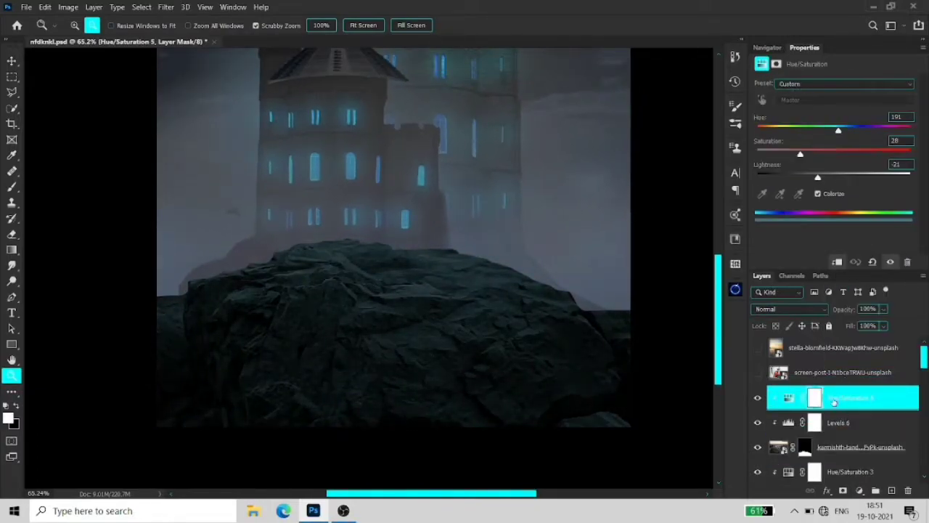
key("ctrl+i")
Show and select the photo of the seated man in the orange jacket
key("b")
right_click(405, 174)
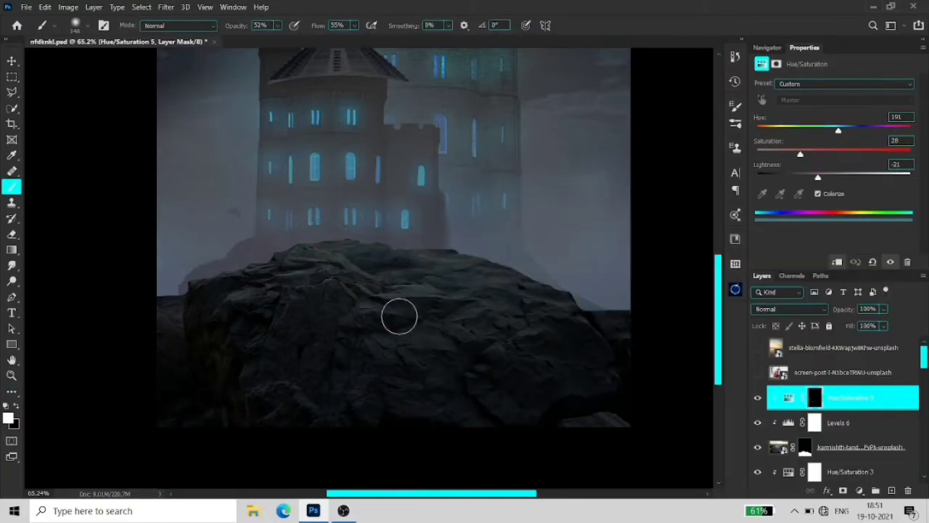
left_click(842, 371)
left_click(757, 372)
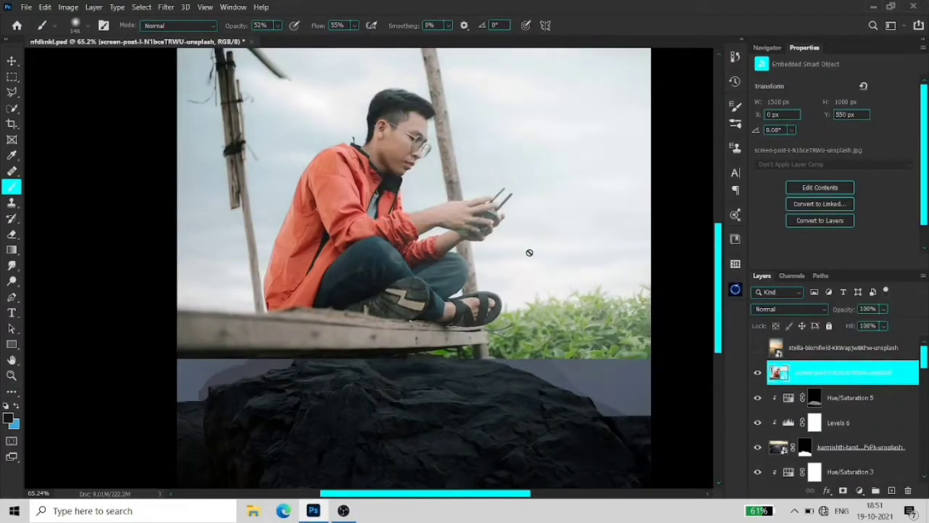
Trace the man's outline with the Freeform Pen along the plank edge, sandal, leg, knee and fingers
key("p")
scroll(464, 312, "up", 10)
mouse_move(446, 294)
left_mouse_down()
mouse_move(596, 307)
mouse_move(383, 286)
left_mouse_up()
left_click(402, 294)
left_click(425, 299)
left_click_drag(506, 311, 377, 316)
left_click(434, 317)
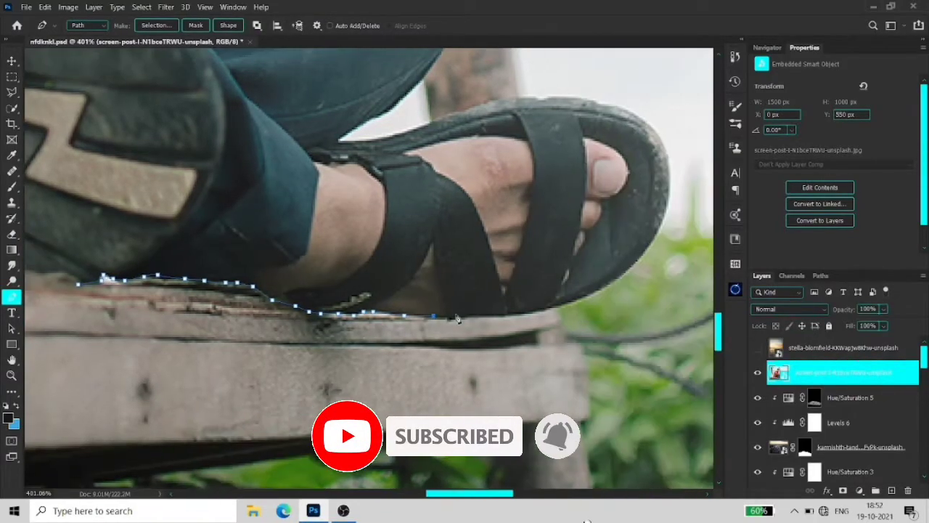
left_click(524, 317)
scroll(540, 330, "right", 2)
mouse_move(598, 292)
left_mouse_down()
mouse_move(442, 207)
mouse_move(472, 248)
left_mouse_up()
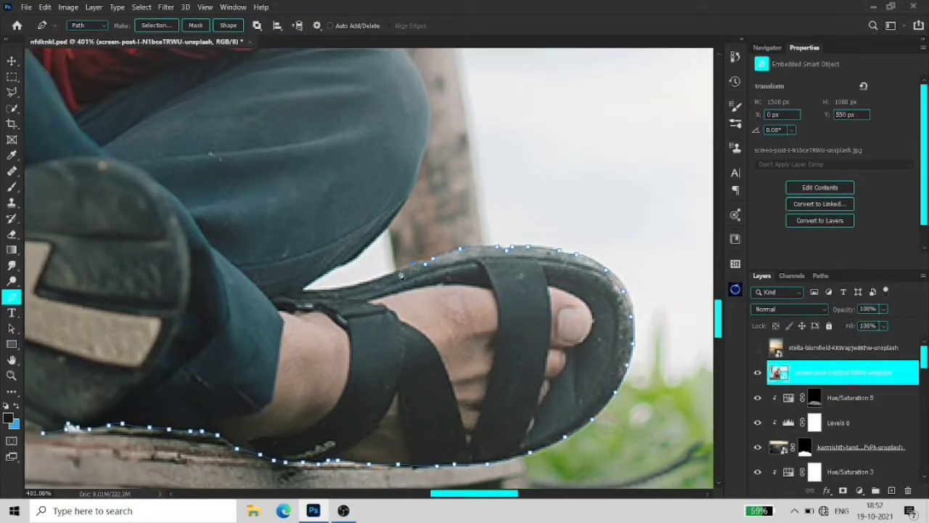
left_click_drag(401, 275, 396, 229)
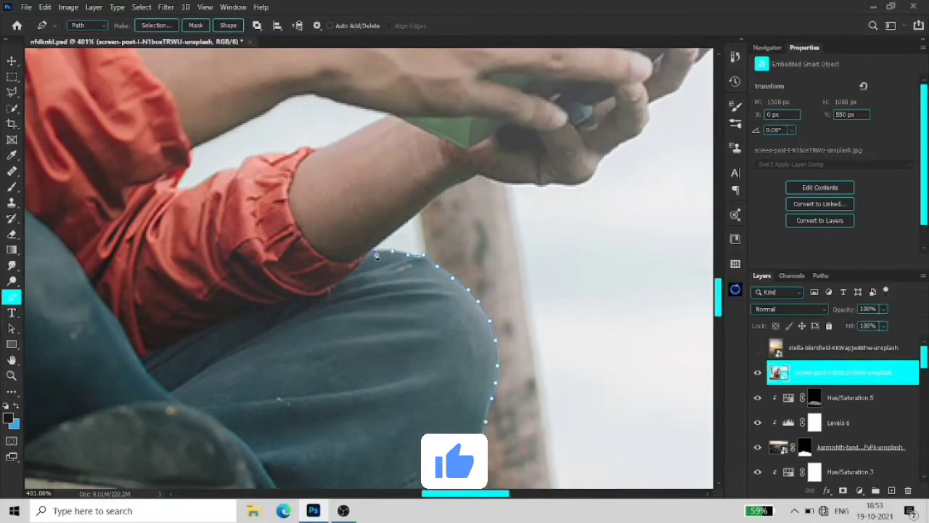
left_click_drag(428, 152, 440, 197)
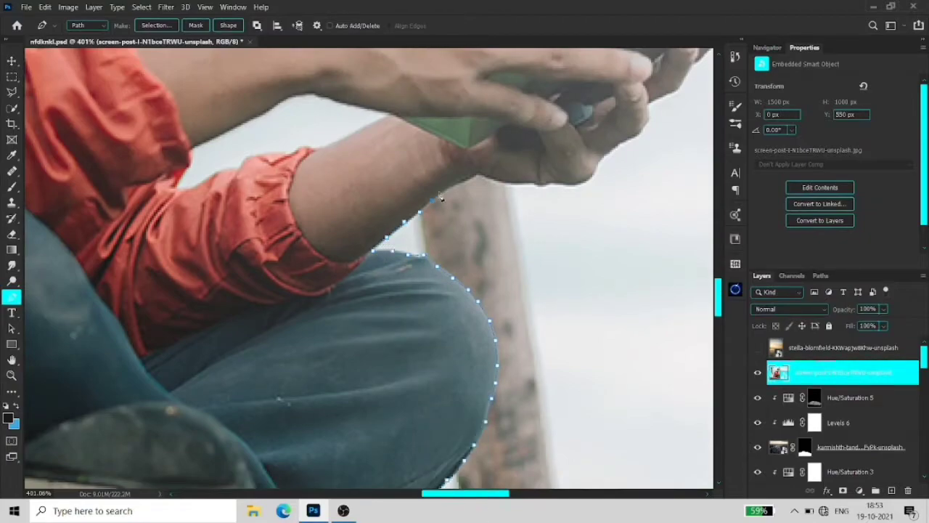
left_click_drag(605, 161, 507, 223)
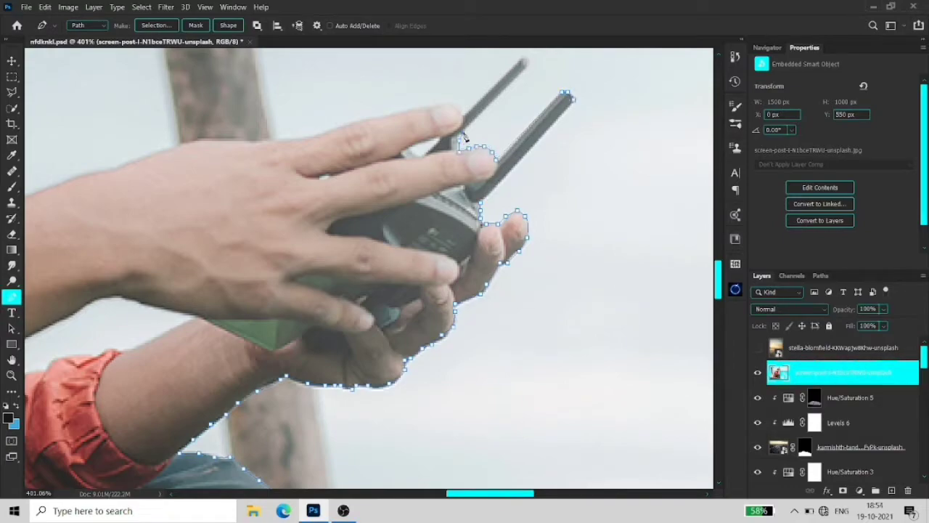
Continue the outline over the hand, sleeve, collar, glasses and hairline to the orange shoulder
left_click_drag(519, 101, 527, 114)
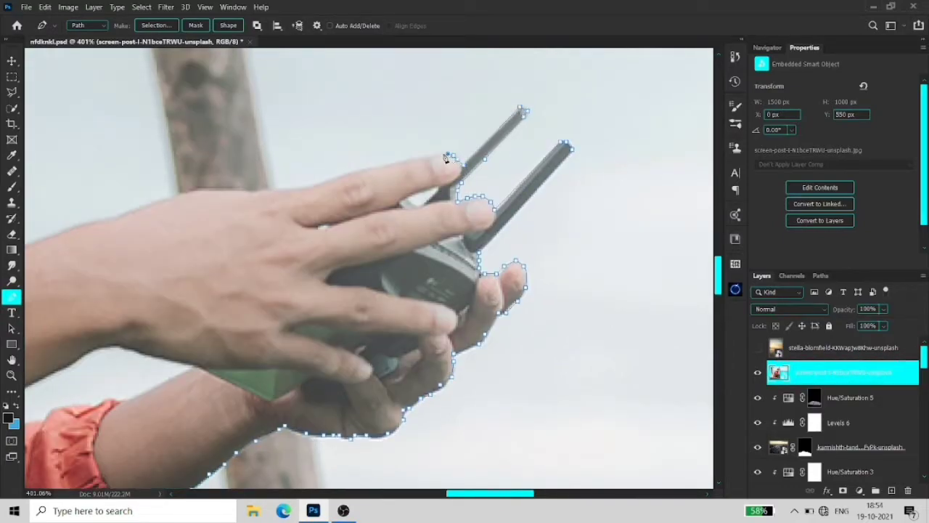
left_click_drag(394, 168, 438, 213)
mouse_move(385, 226)
left_mouse_down()
mouse_move(445, 236)
mouse_move(402, 254)
left_mouse_up()
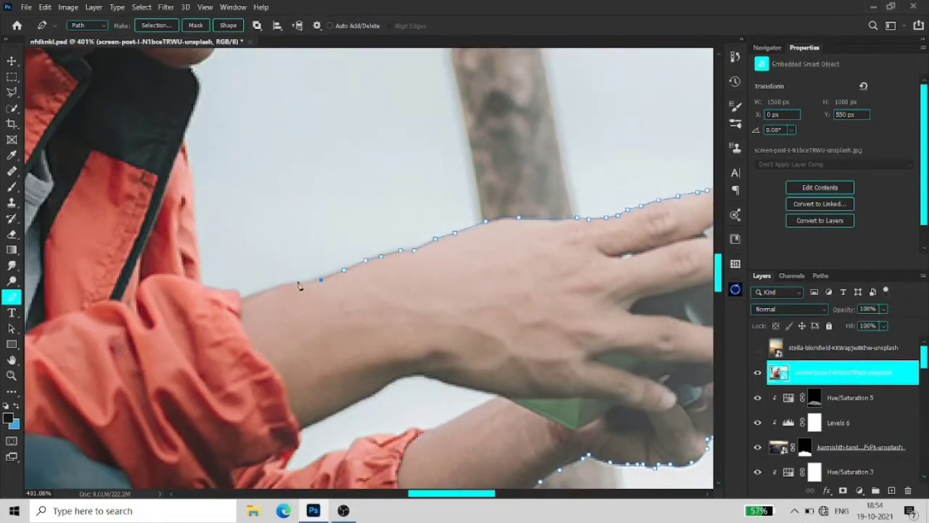
left_click_drag(237, 294, 277, 311)
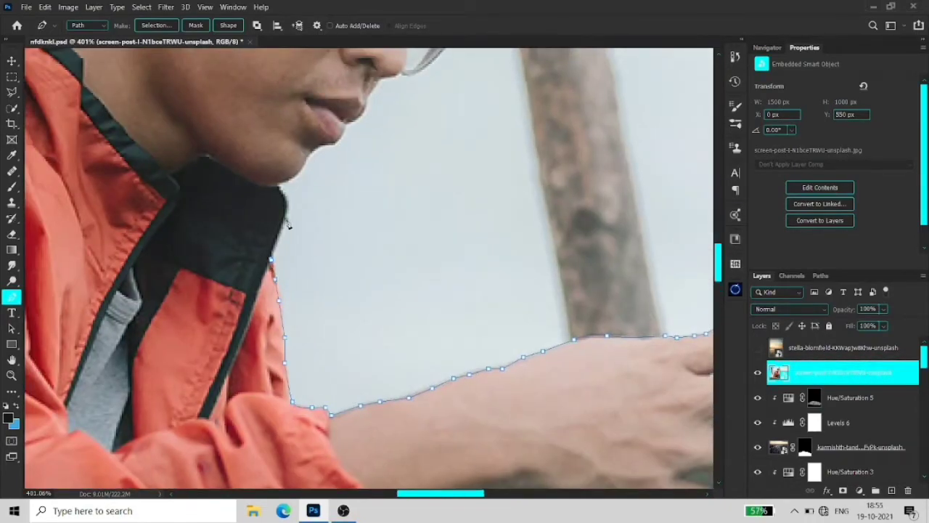
mouse_move(288, 225)
left_mouse_down()
mouse_move(323, 277)
mouse_move(361, 296)
left_mouse_up()
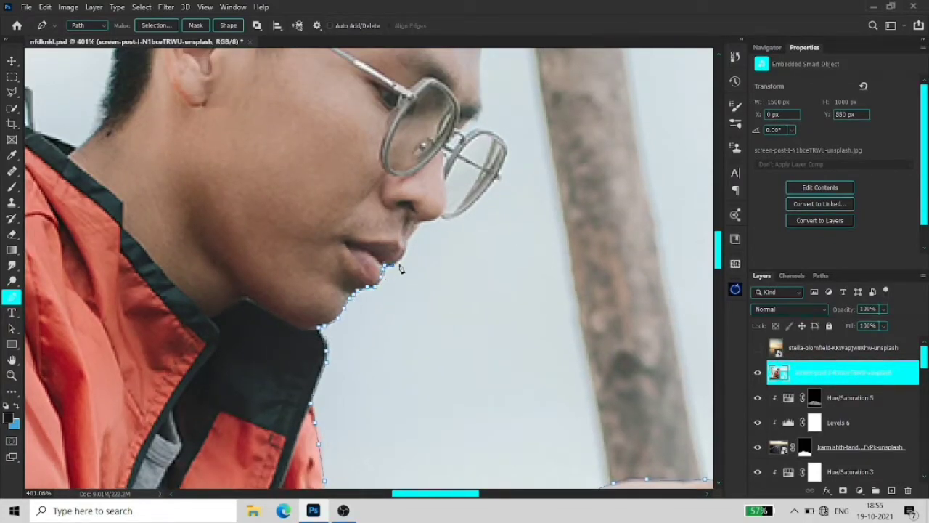
scroll(433, 226, "up", 3)
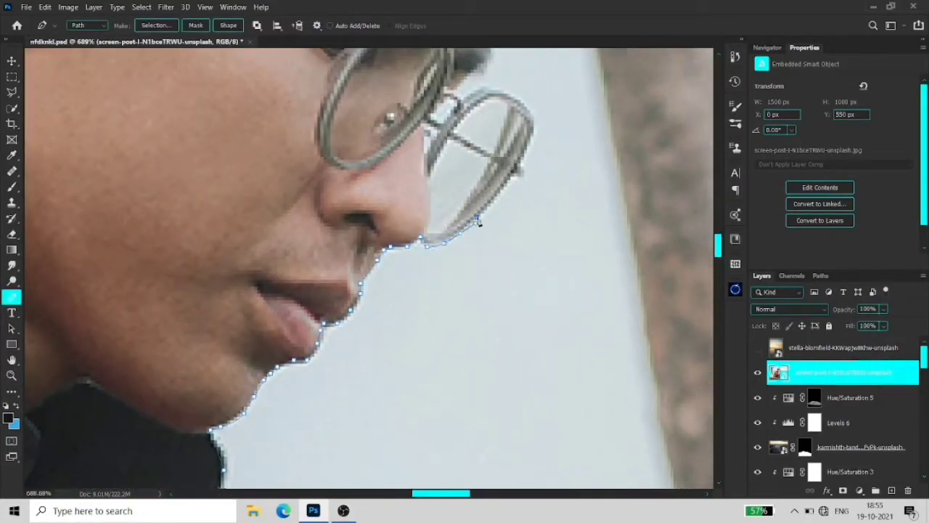
left_click_drag(520, 180, 523, 193)
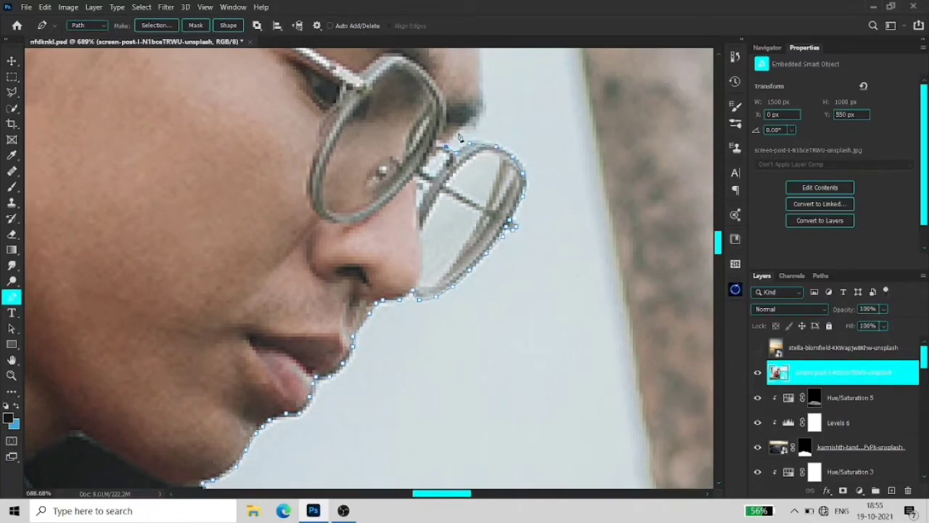
left_click_drag(458, 137, 471, 252)
mouse_move(543, 150)
left_mouse_down()
mouse_move(598, 269)
mouse_move(359, 139)
mouse_move(211, 305)
mouse_move(364, 264)
left_mouse_up()
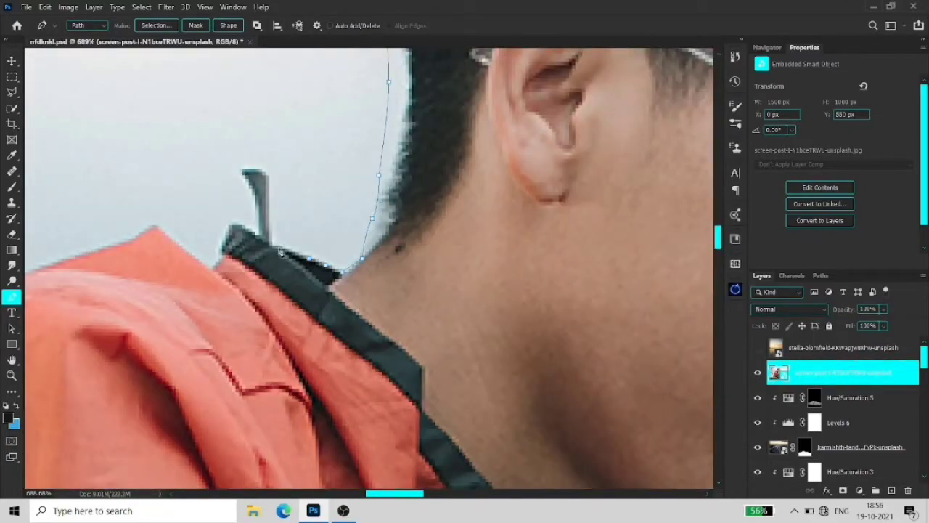
mouse_move(163, 232)
left_mouse_down()
mouse_move(269, 235)
mouse_move(405, 183)
mouse_move(429, 138)
mouse_move(350, 232)
mouse_move(253, 215)
mouse_move(312, 268)
mouse_move(351, 244)
mouse_move(357, 145)
mouse_move(286, 357)
mouse_move(346, 290)
mouse_move(314, 324)
mouse_move(604, 240)
mouse_move(166, 242)
mouse_move(503, 296)
left_mouse_up()
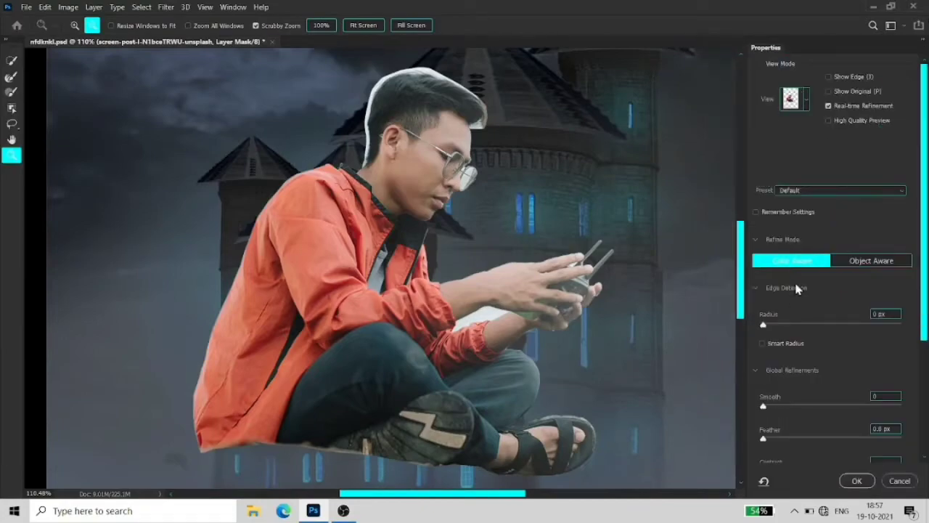
Refine the man's cutout mask in Select and Mask with a 0 px edge radius
left_click(832, 325)
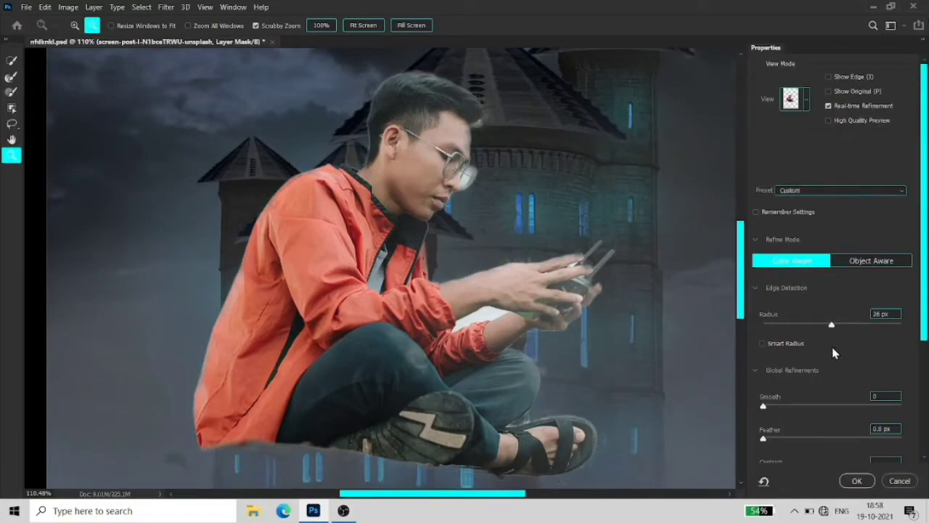
left_click(764, 326)
key("r")
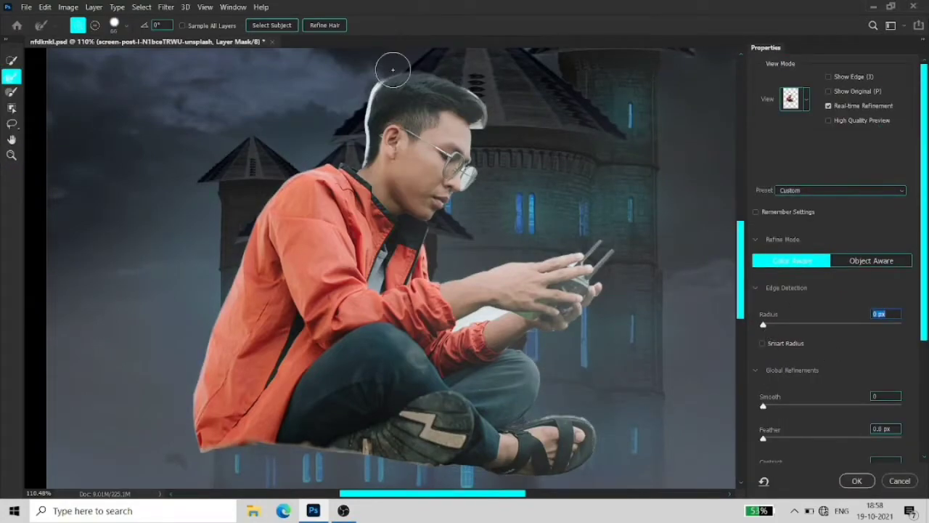
key("z")
left_click_drag(468, 51, 497, 238)
scroll(248, 193, "down", 5)
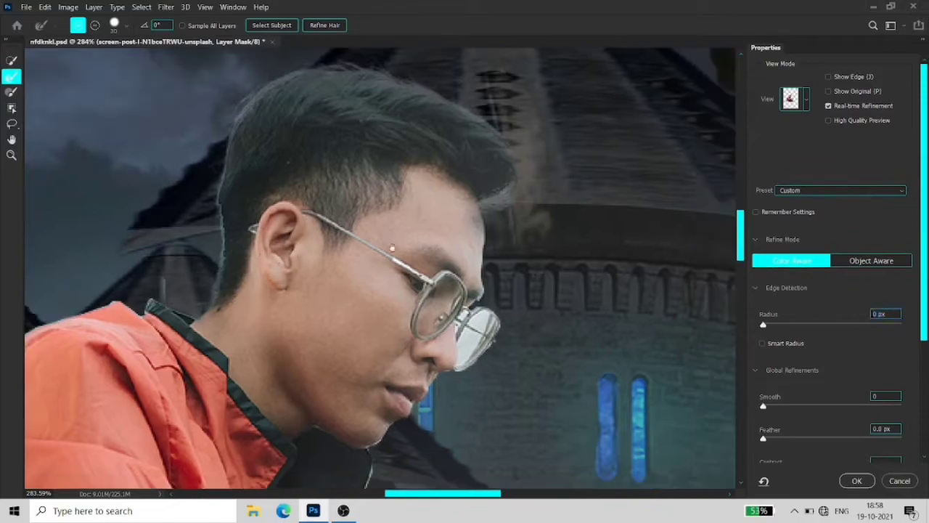
scroll(491, 381, "right", 5)
scroll(491, 380, "down", 3)
scroll(492, 381, "left", 3)
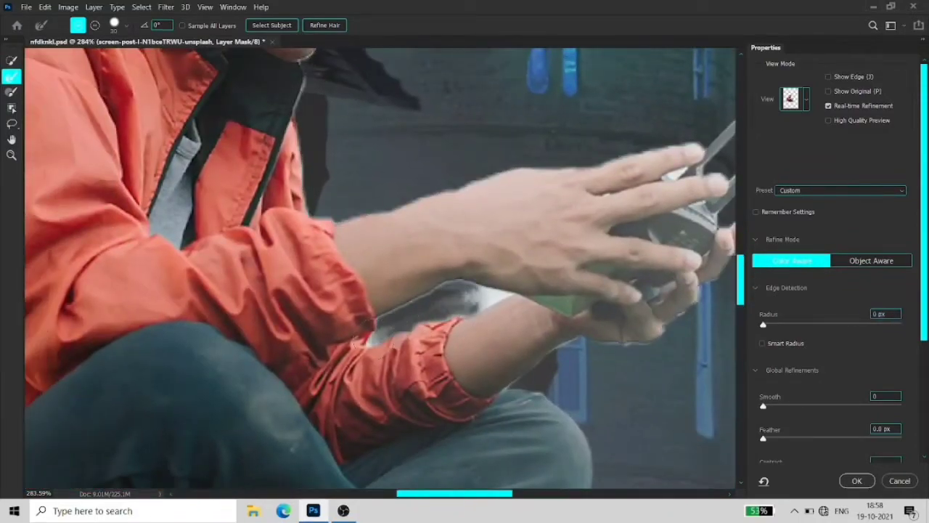
scroll(504, 228, "up", 2)
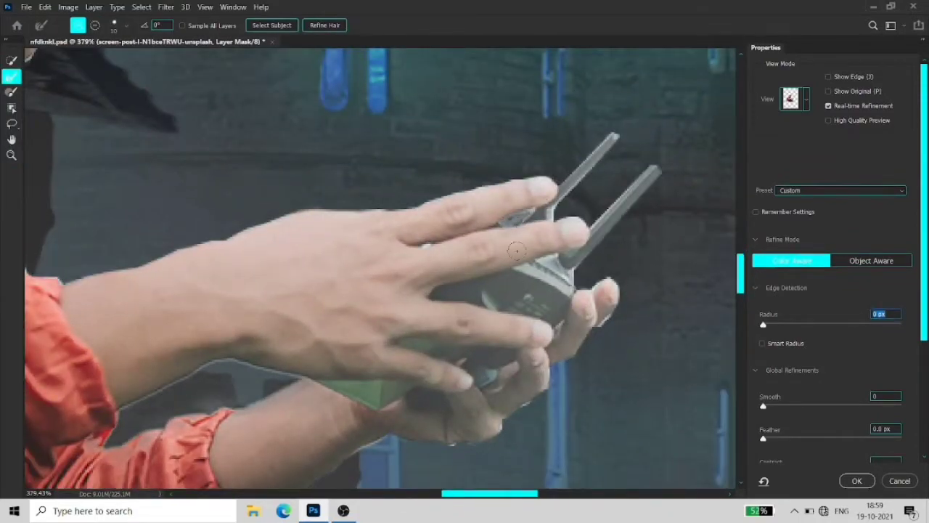
key("ctrl+0")
key("Return")
Shrink the man and position him seated on the rock
scroll(523, 232, "up", 3)
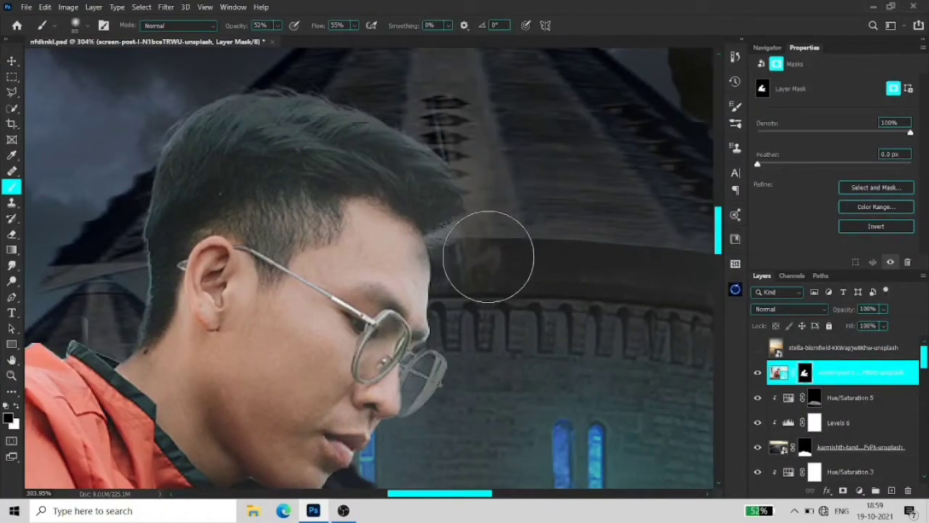
scroll(488, 256, "down", 3)
key("z")
left_click_drag(567, 322, 492, 291)
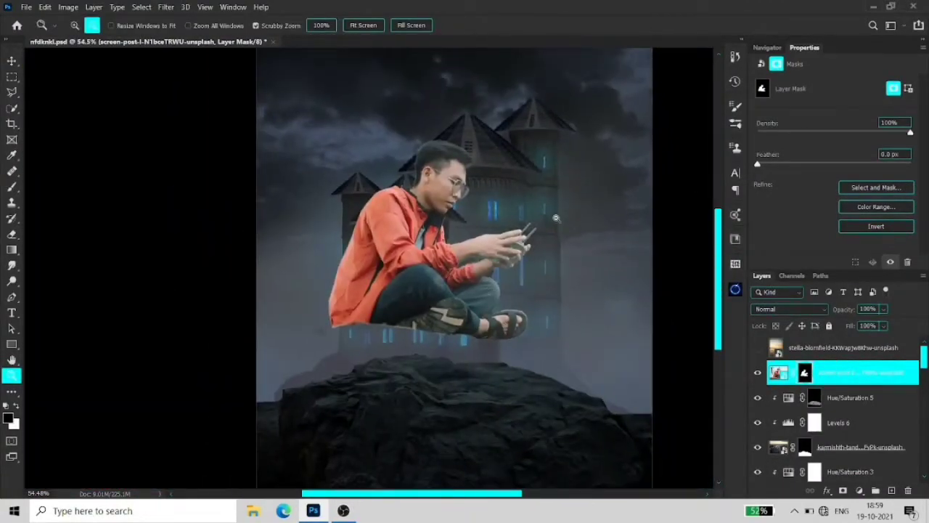
key("ctrl+t")
mouse_move(556, 217)
left_mouse_down()
mouse_move(576, 399)
mouse_move(506, 382)
left_mouse_up()
key("Return")
Zoom into the man's feet and expand the cutout mask edge slightly
key("z")
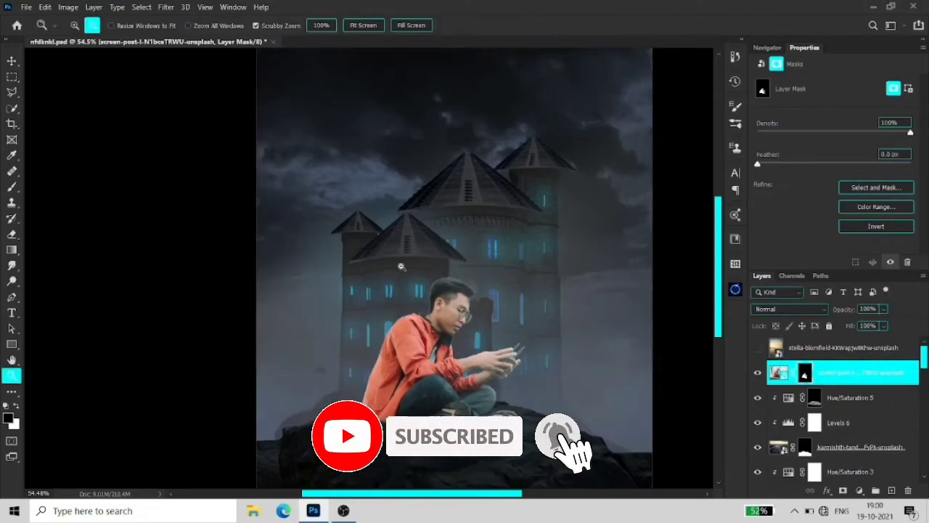
left_click_drag(451, 378, 551, 377)
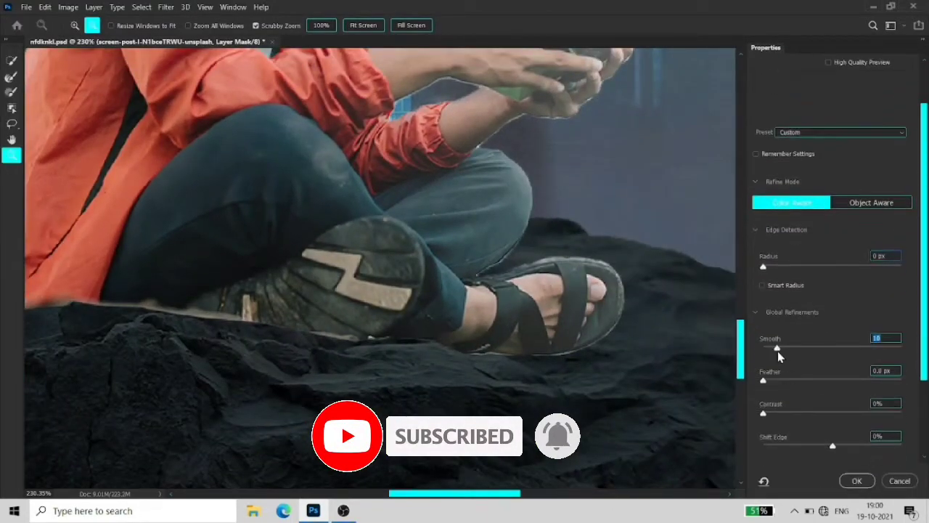
left_click_drag(832, 445, 843, 445)
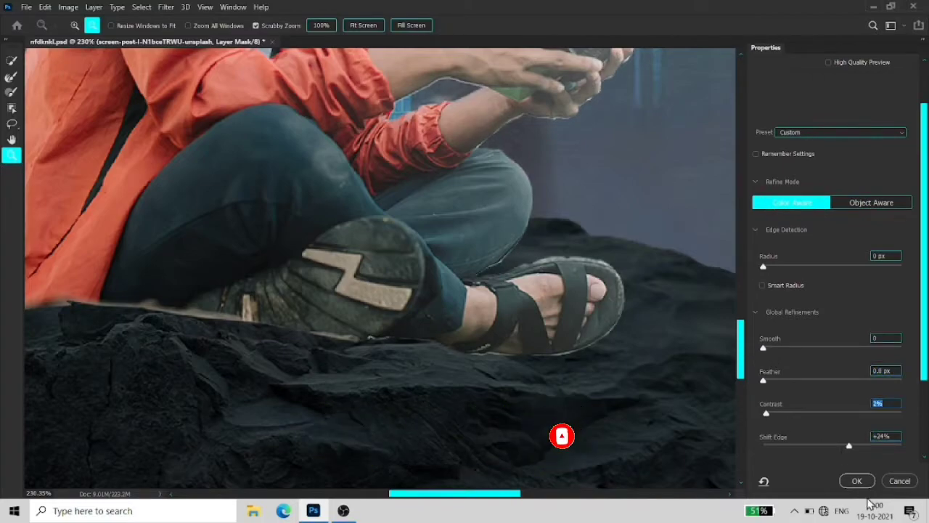
left_click(857, 481)
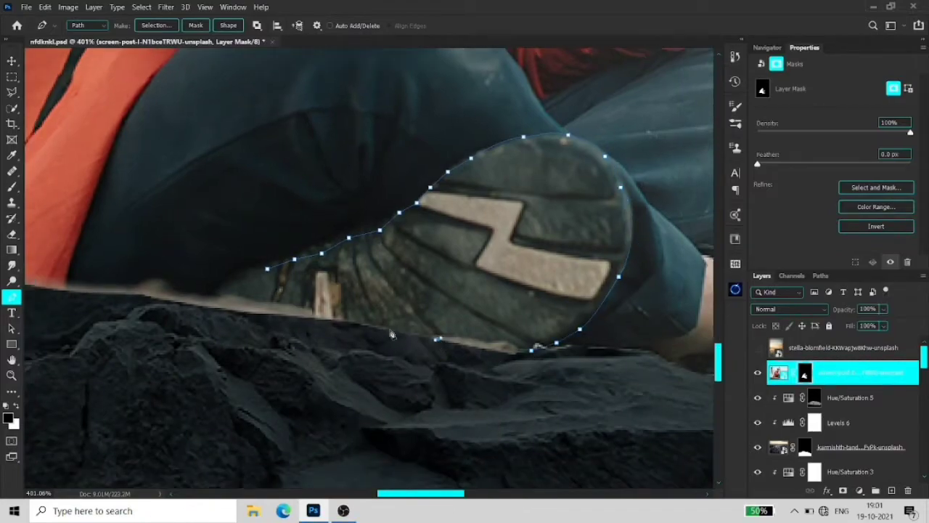
Copy the shoe sole from its path onto a new layer, flip it horizontally and rotate it
right_click(374, 320)
left_click(406, 278)
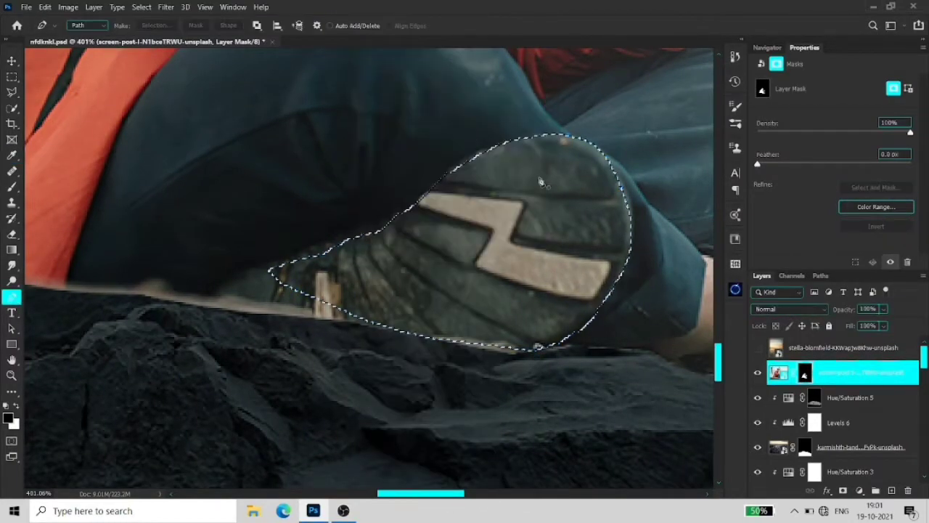
right_click(842, 373)
key("ctrl+j")
right_click(455, 190)
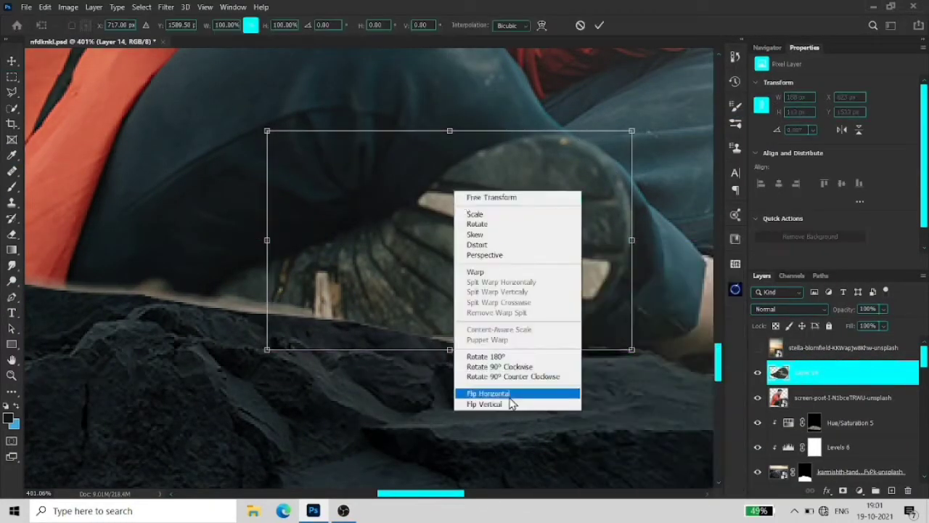
left_click(508, 400)
left_click_drag(646, 116, 425, 58)
Warp the flipped shoe copy so it bends beside the original against the rock
right_click(378, 270)
left_click(410, 355)
left_click_drag(508, 360, 627, 357)
left_click_drag(325, 484, 326, 428)
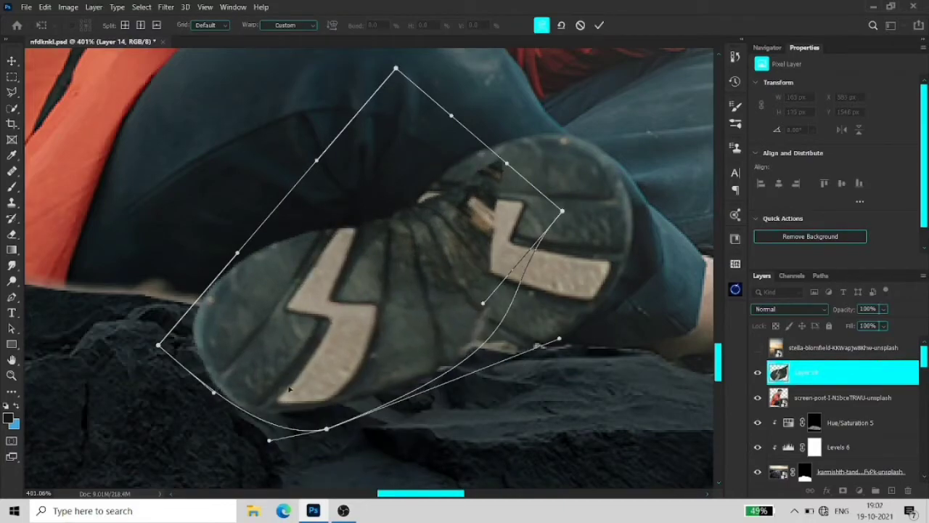
left_click_drag(238, 253, 264, 272)
left_click_drag(505, 164, 433, 204)
left_click_drag(450, 114, 441, 122)
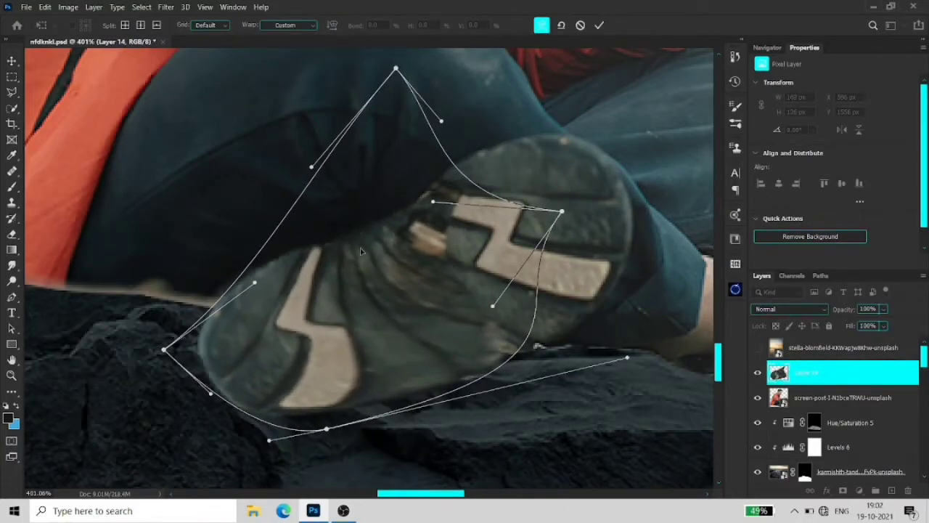
key("Return")
left_click(859, 490)
key("b")
key("z")
scroll(563, 341, "down", 3)
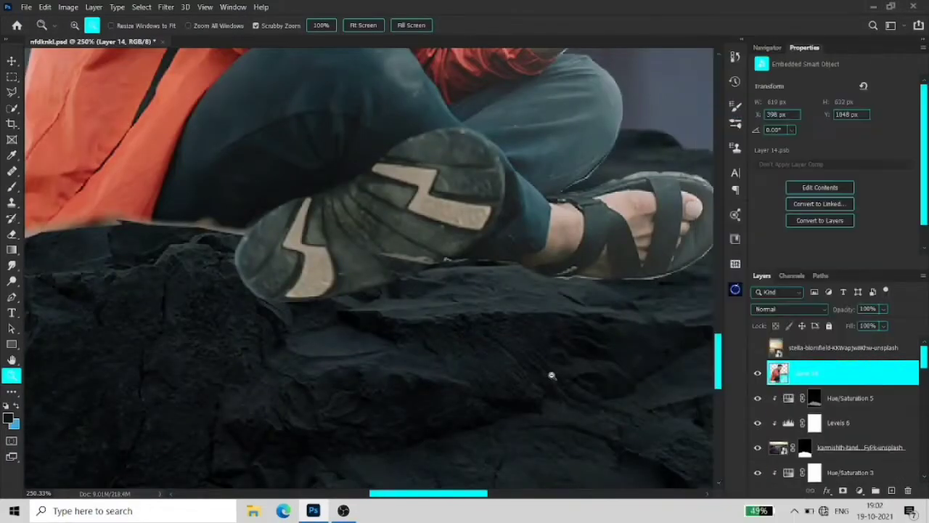
scroll(550, 373, "down", 3)
Darken the man with Levels 7, then add a darkening Levels 8 below him with an inverted mask
left_click_drag(900, 214, 864, 208)
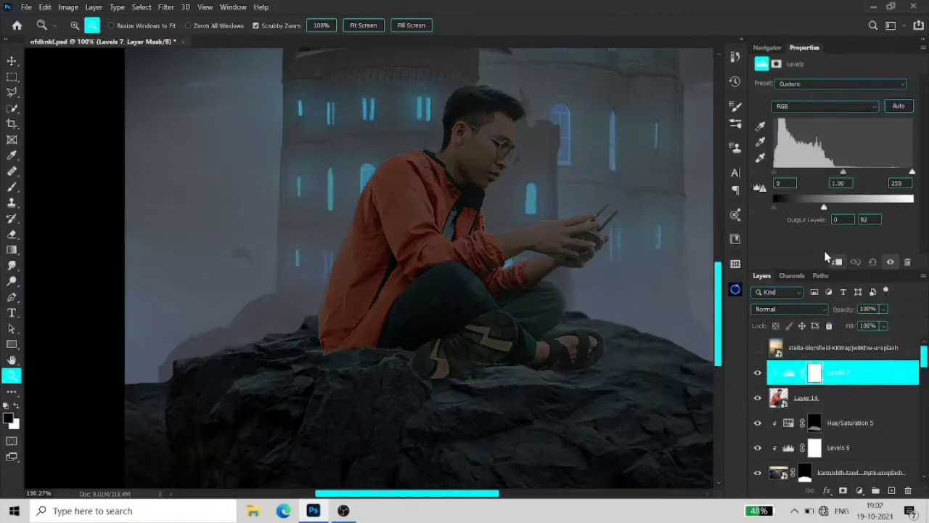
left_click(849, 423)
left_click(859, 491)
left_click(806, 181)
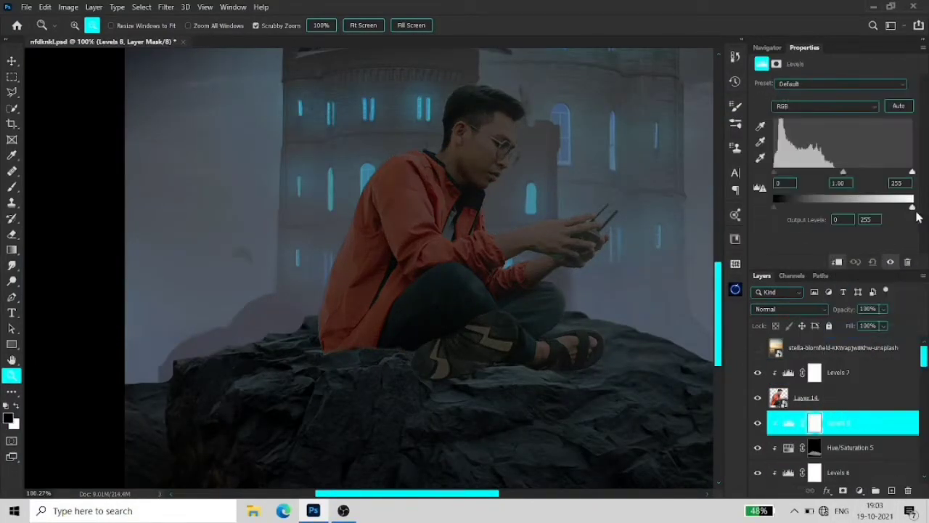
left_click_drag(910, 214, 890, 214)
left_click(813, 430)
key("ctrl+o")
key("Escape")
key("ctrl+i")
Set up a soft white brush for painting the Levels 8 mask
key("b")
scroll(406, 295, "up", 5)
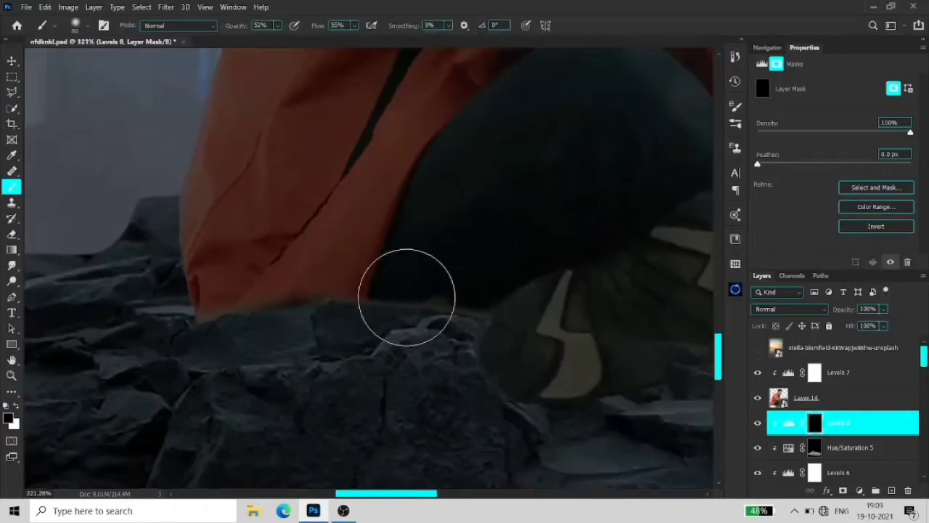
right_click(384, 242)
key("Escape")
scroll(237, 322, "right", 5)
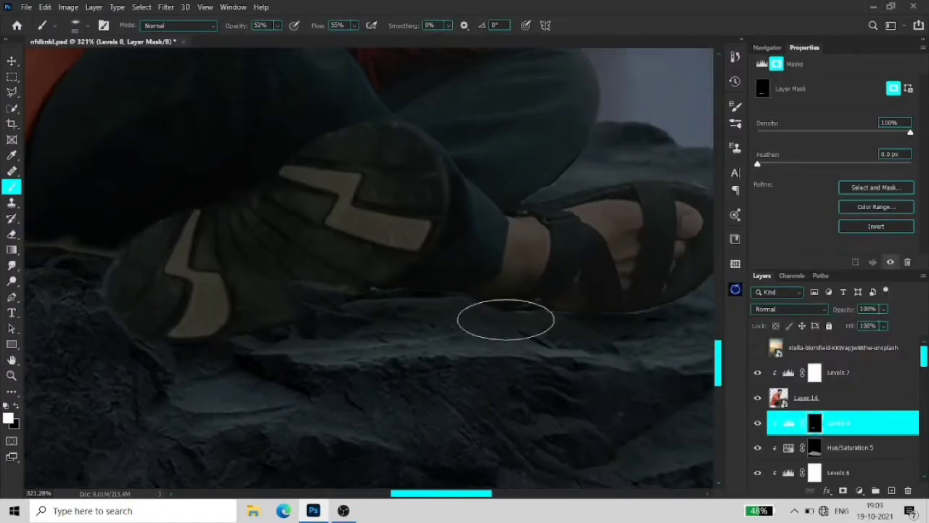
scroll(280, 365, "left", 5)
scroll(251, 342, "up", 5)
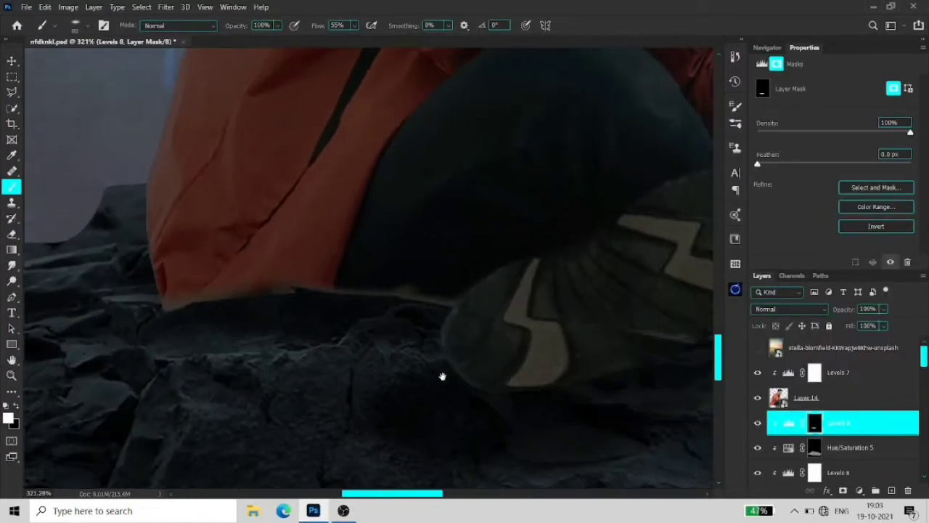
Mask Layer 14, painting black to hide jacket edges overlapping the rock, then restore 100% fill
left_click(806, 397)
left_click_drag(883, 326, 871, 350)
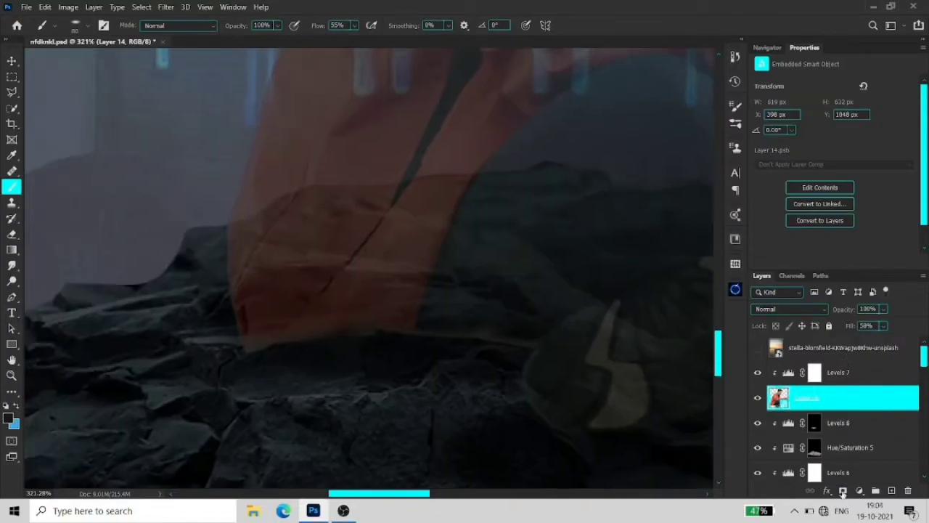
left_click(843, 491)
key("x")
key("bracketleft")
key("bracketleft")
key("bracketleft")
left_click(259, 346)
left_click(354, 25)
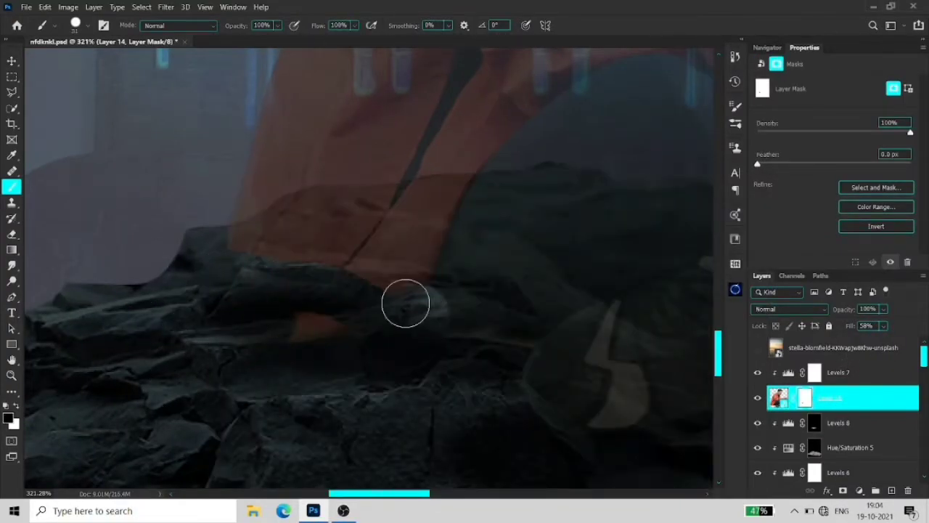
scroll(379, 340, "right", 2)
scroll(376, 282, "right", 3)
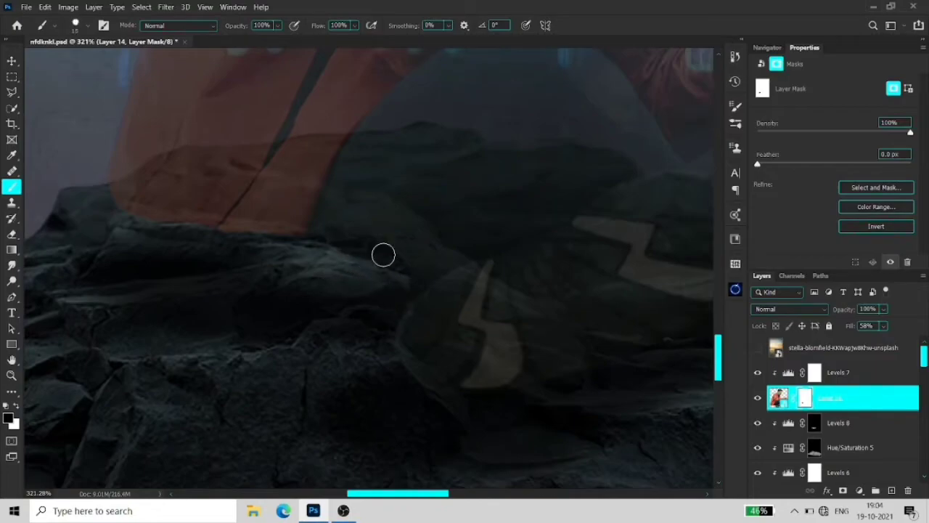
key("z")
left_click_drag(396, 243, 343, 344)
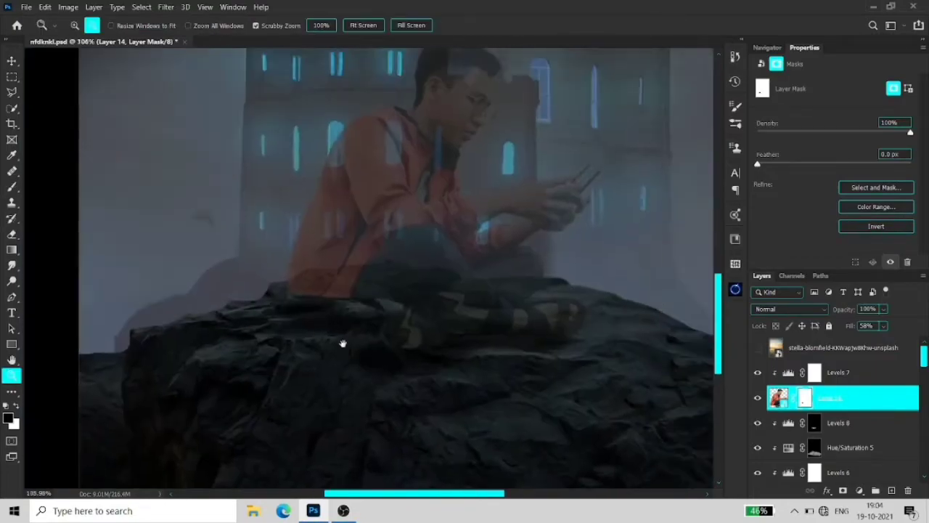
key("shift+0")
Paint white on the Levels 8 mask to shadow the rock under the man
left_click(814, 422)
key("b")
right_click(373, 177)
key("x")
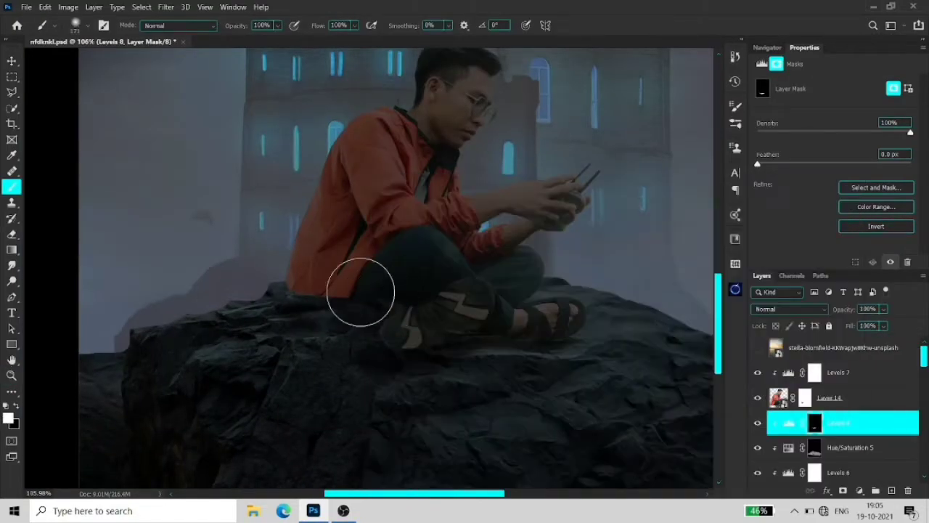
key("z")
left_click(413, 339, "alt")
Fit the scene in view and delete the unused stella photo layer
key("b")
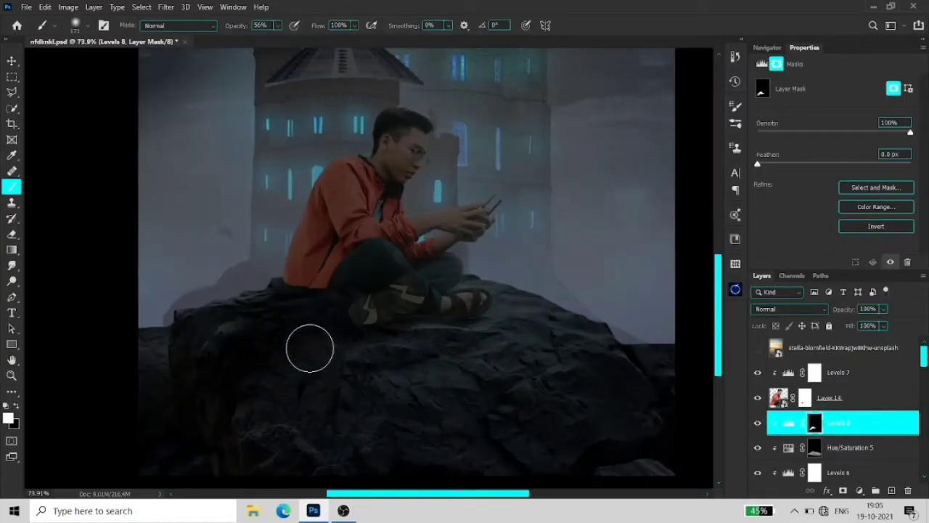
key("ctrl+0")
left_click(798, 348)
key("Delete")
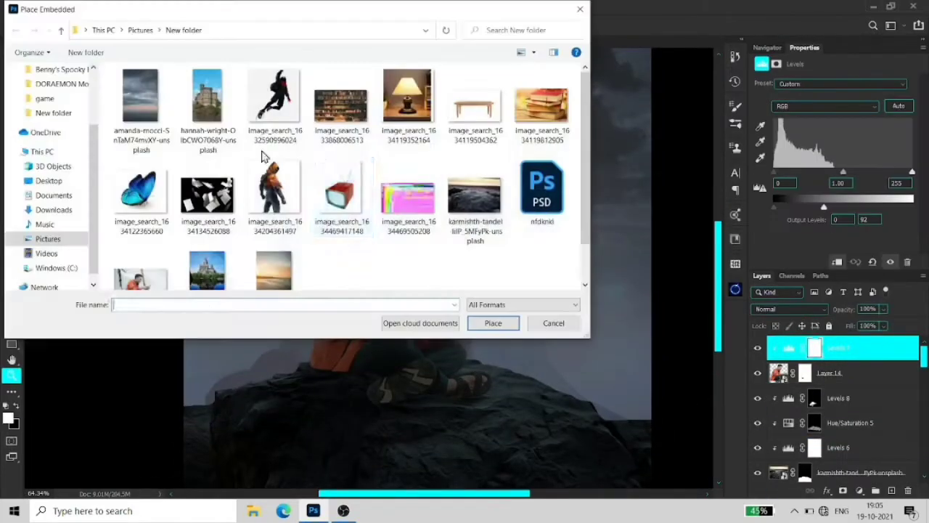
Place the red retro TV image, scale it, flip it horizontally and warp it onto the head
left_click(490, 322)
mouse_move(650, 487)
left_mouse_down()
mouse_move(468, 300)
mouse_move(460, 254)
left_mouse_up()
right_click(381, 232)
left_click(414, 416)
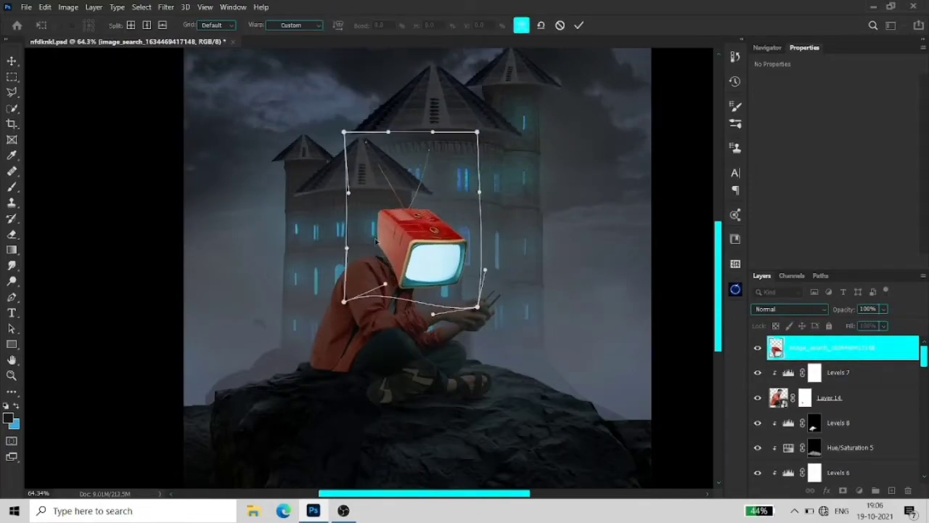
left_click(578, 25)
Place the glitchy pink image, shrunk over the TV screen
left_click(26, 7)
left_click(73, 239)
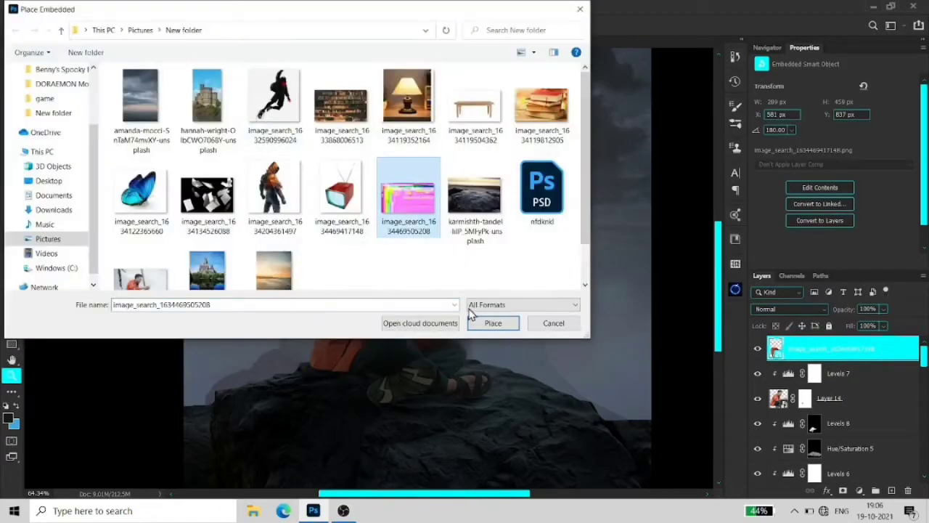
left_click(439, 321)
left_click_drag(608, 373, 496, 287)
key("Return")
scroll(445, 267, "up", 3)
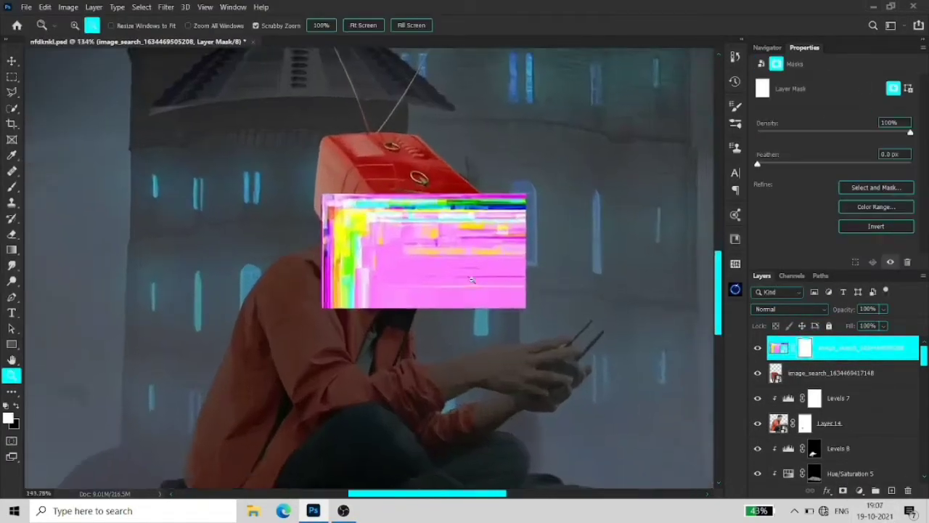
scroll(445, 268, "up", 2)
Distort the glitch image to fit the TV screen and give it a black mask for painting in
key("ctrl+t")
left_click_drag(530, 189, 485, 216)
left_click_drag(287, 187, 348, 196)
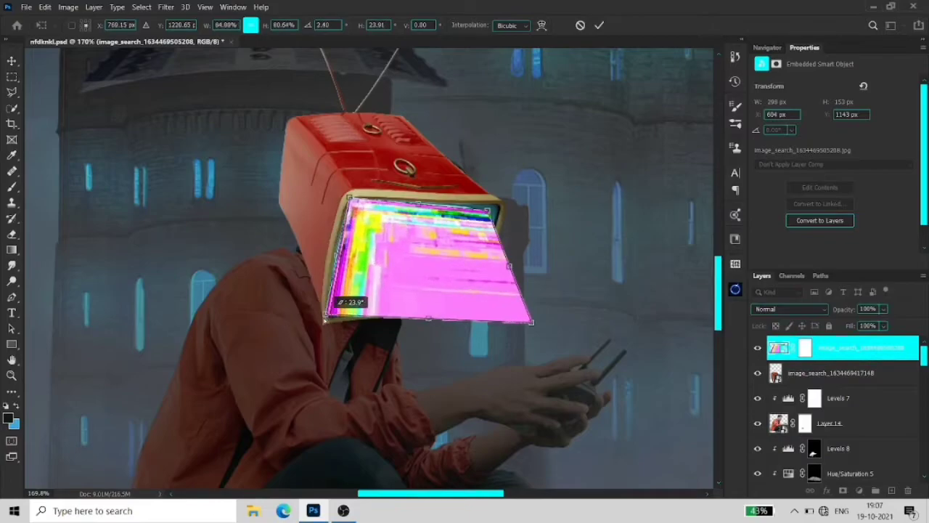
key("Return")
left_click(859, 490, "alt")
key("b")
scroll(419, 251, "up", 2)
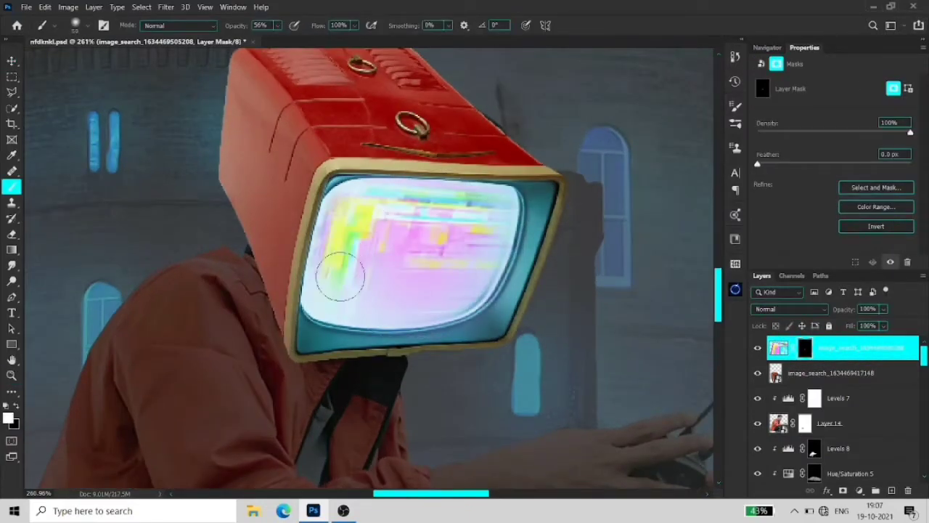
key("z")
scroll(435, 261, "down", 3)
Add a Levels 9 adjustment above the TV layer with an inverted black mask
left_click(778, 348)
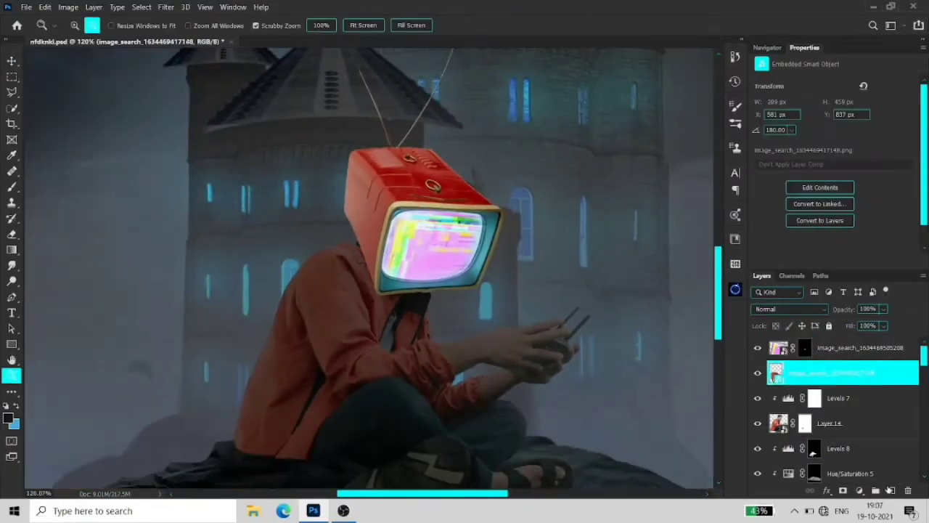
right_click(835, 348)
left_click(859, 490)
left_click(850, 327)
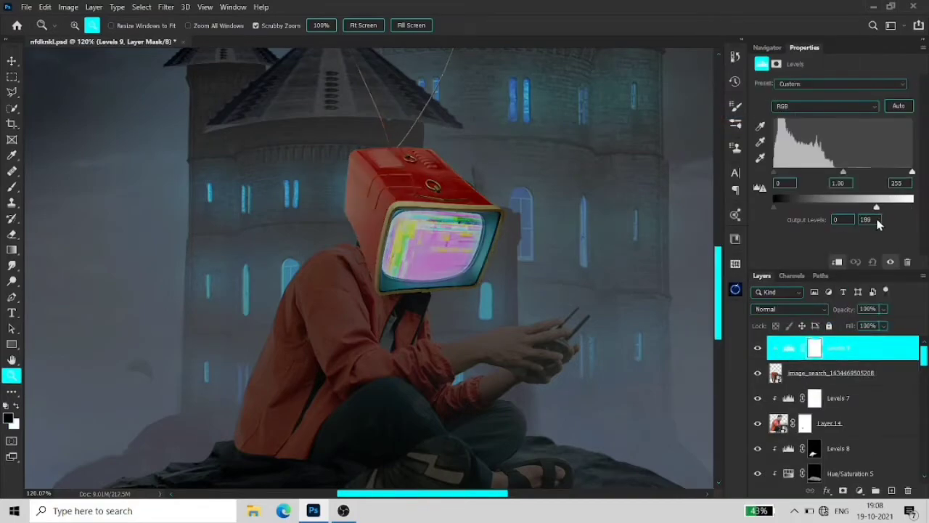
left_click(813, 349)
key("ctrl+i")
Create a new empty layer and zoom in on the TV head and torso
scroll(436, 167, "up", 2)
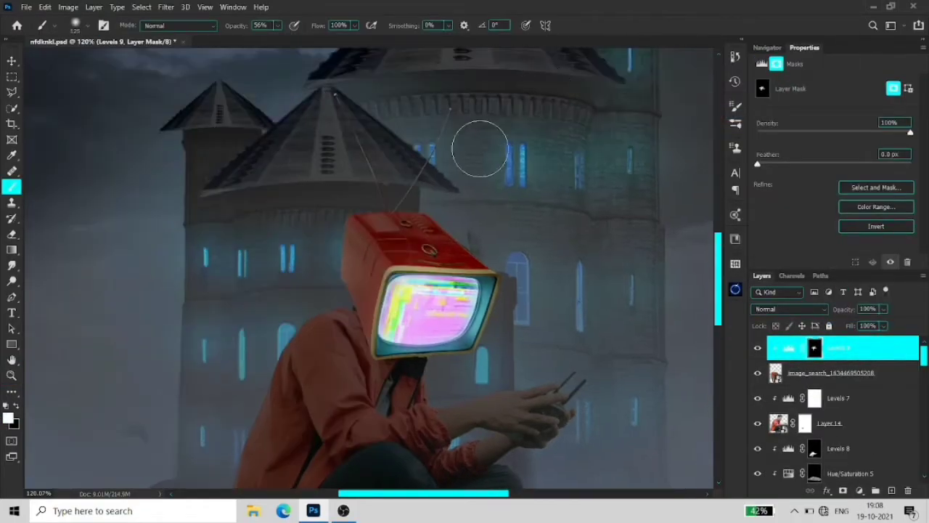
left_click(858, 404)
key("ctrl+shift+alt+n")
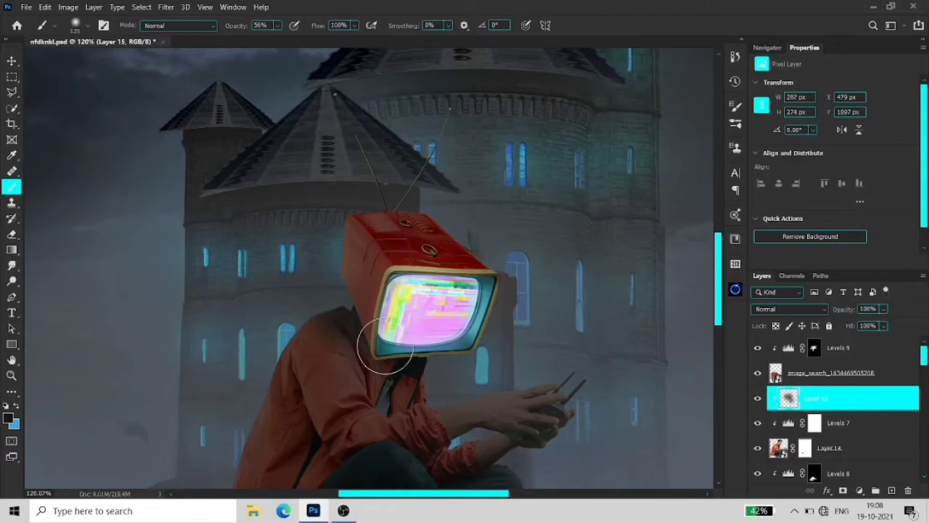
key("z")
left_click_drag(385, 347, 450, 347)
Add a Hue/Saturation colorize (Hue 191, Saturation 25) above Layer 15 and invert its mask
left_click(828, 447)
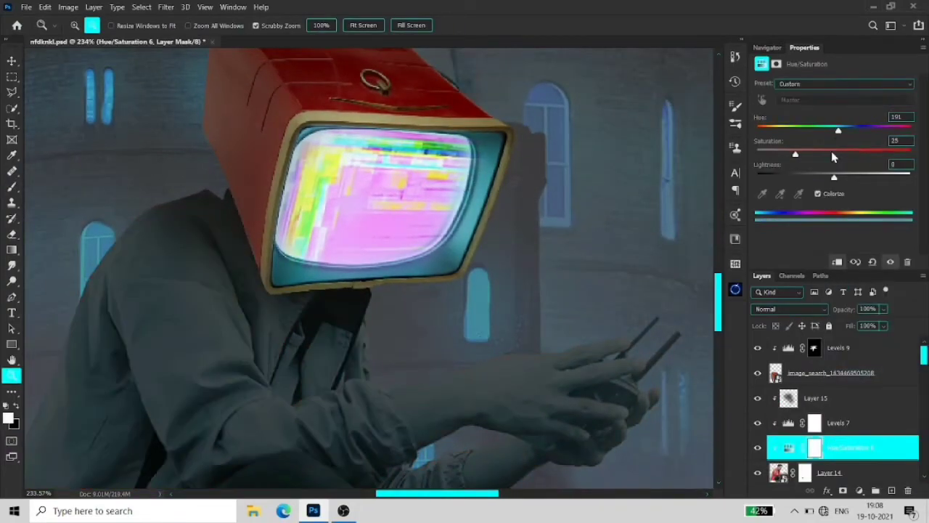
left_click_drag(813, 447, 813, 389)
left_click(813, 399)
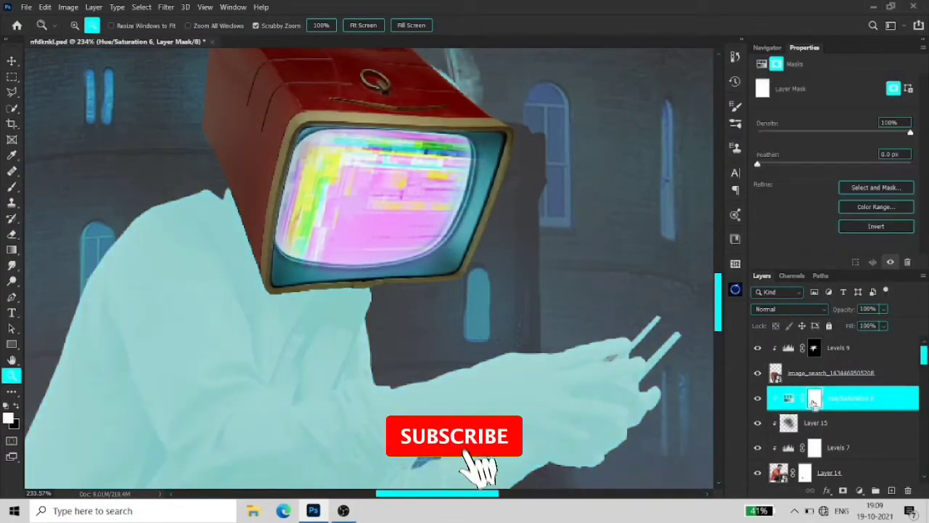
key("ctrl+i")
Brush white at 17% on the Hue/Saturation mask over the man's arm
left_click_drag(421, 332, 464, 332)
key("b")
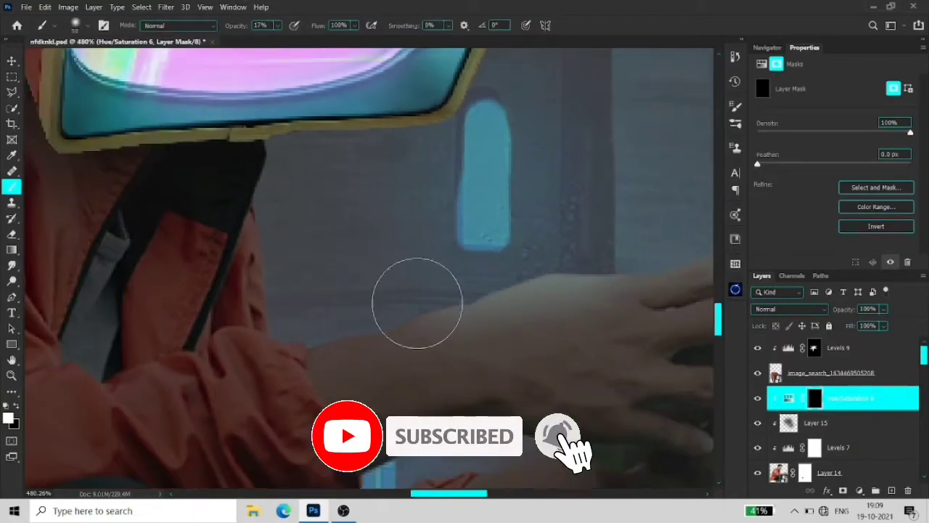
left_click_drag(417, 303, 460, 298)
key("bracketleft")
key("bracketleft")
scroll(414, 187, "down", 2)
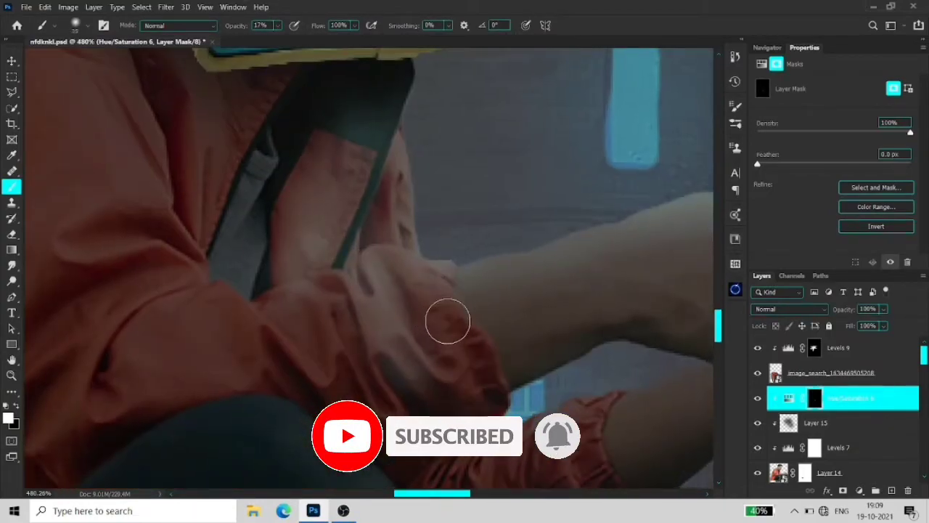
scroll(448, 322, "right", 5)
key("bracketright")
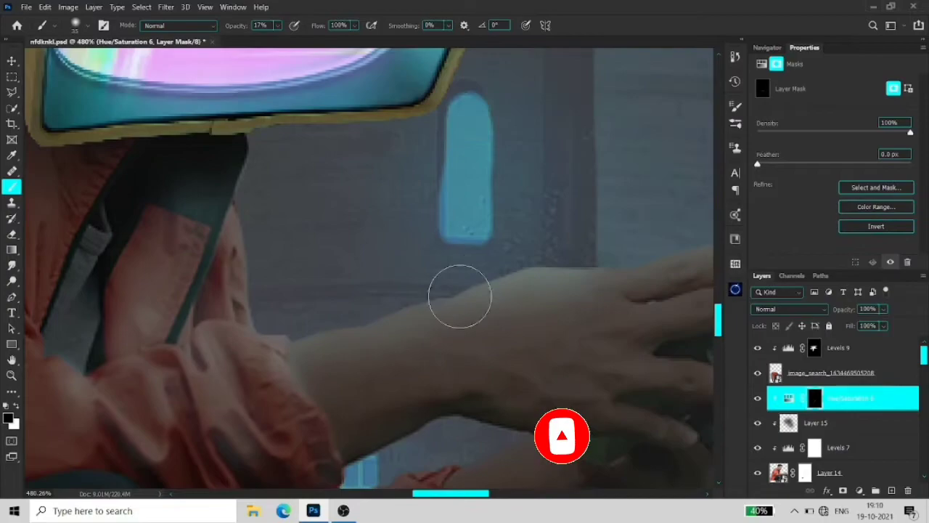
Extend the faint cyan tint onto the hand, checking the whole scene
scroll(540, 265, "right", 3)
scroll(342, 300, "right", 2)
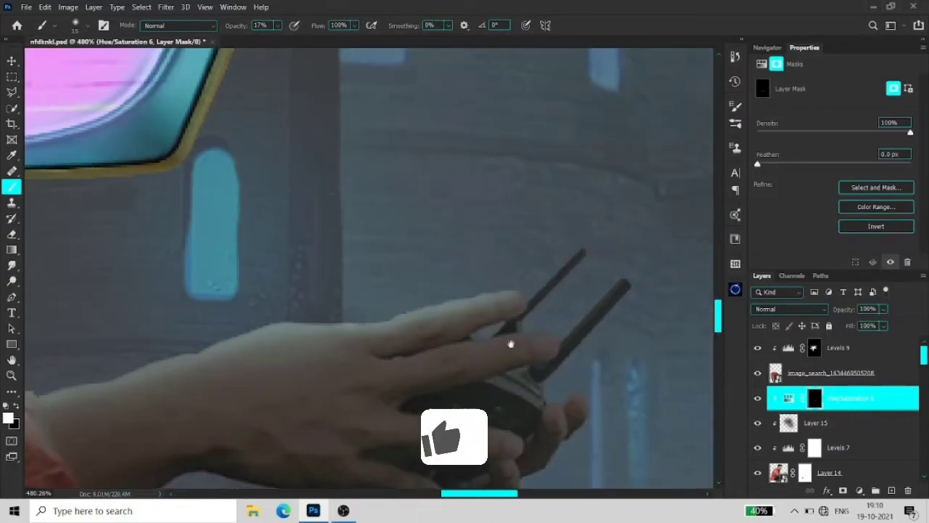
mouse_move(511, 345)
left_mouse_down()
mouse_move(414, 327)
mouse_move(469, 325)
mouse_move(406, 326)
left_mouse_up()
left_click_drag(406, 290, 460, 270)
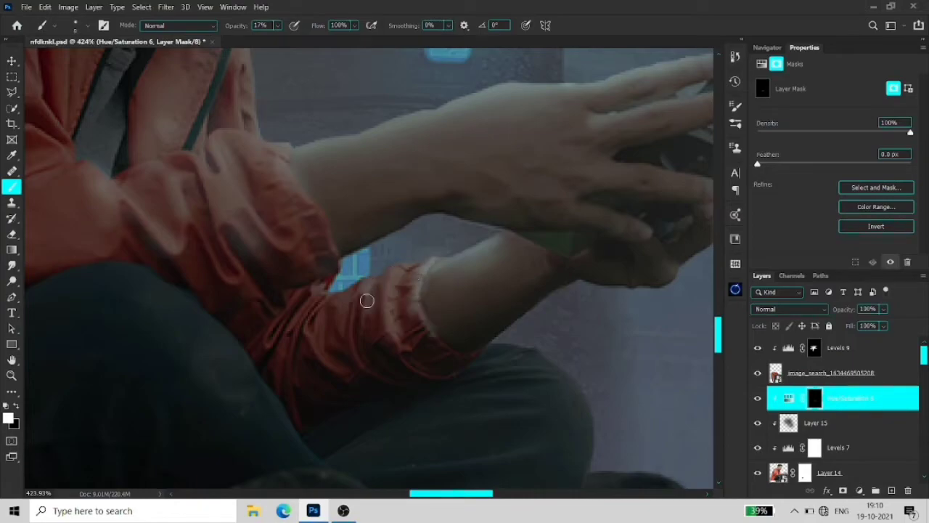
key("z")
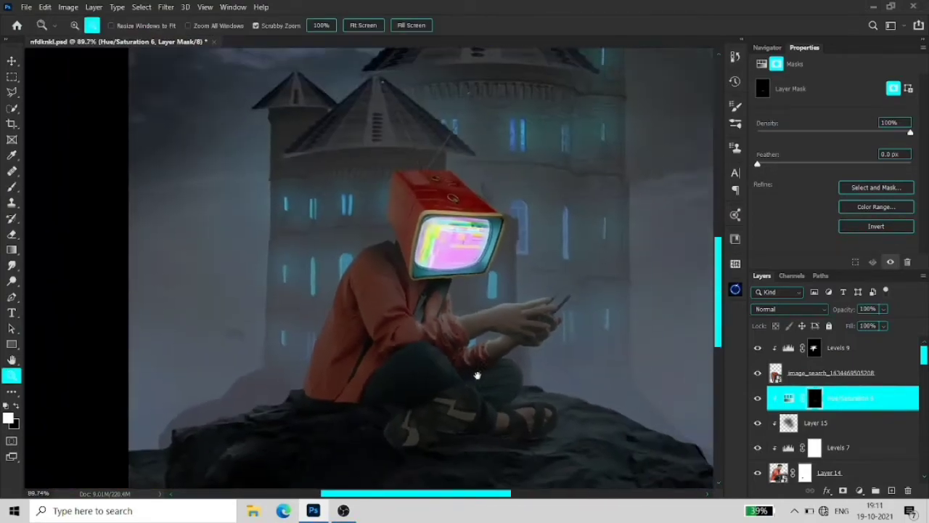
left_click_drag(446, 342, 450, 259)
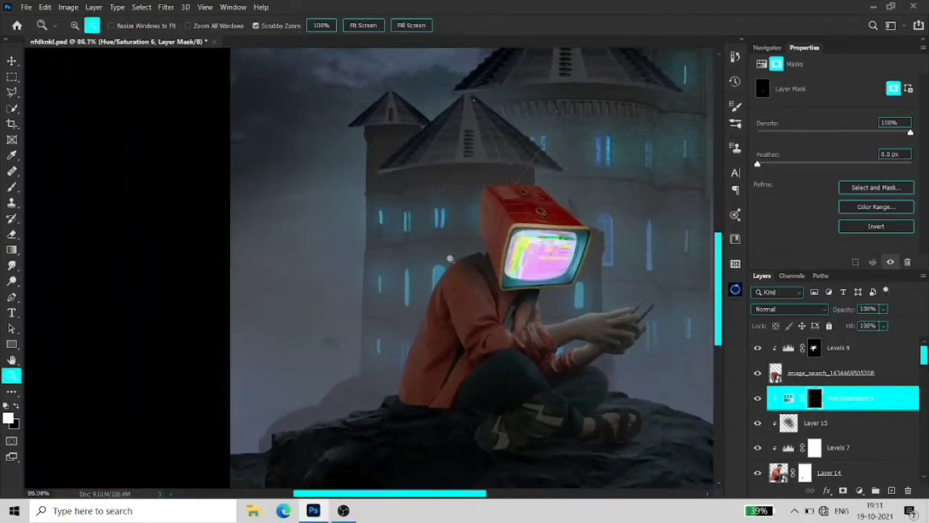
left_click_drag(669, 323, 679, 315)
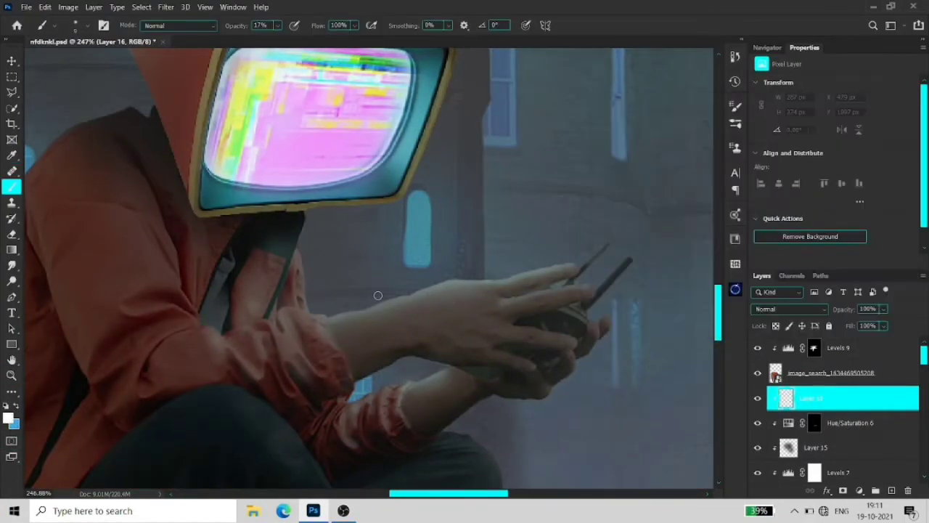
Paint white light streaks at 62% opacity along the arm, sleeve and cuff on Layer 16
mouse_move(375, 293)
left_mouse_down()
mouse_move(438, 288)
mouse_move(432, 351)
left_mouse_up()
left_click_drag(708, 230, 389, 293)
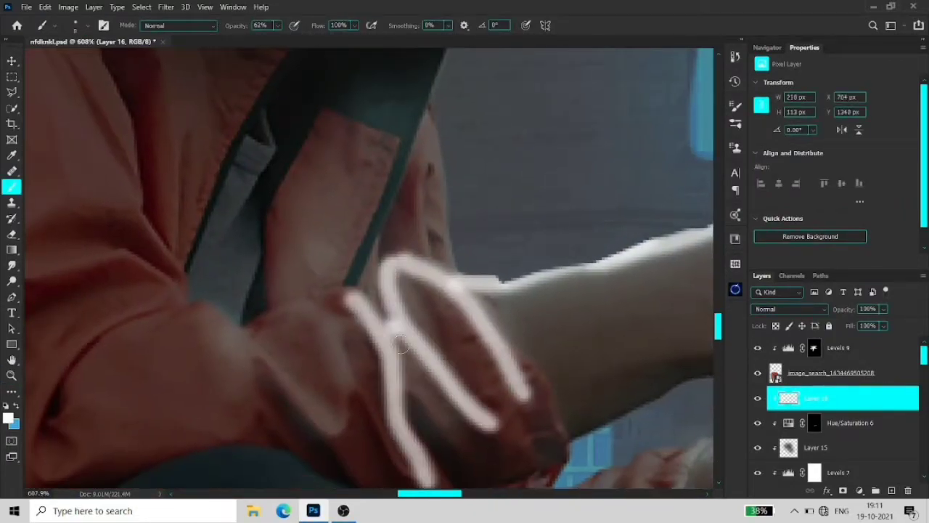
left_click_drag(229, 221, 302, 296)
scroll(379, 245, "up", 2)
scroll(480, 252, "down", 3)
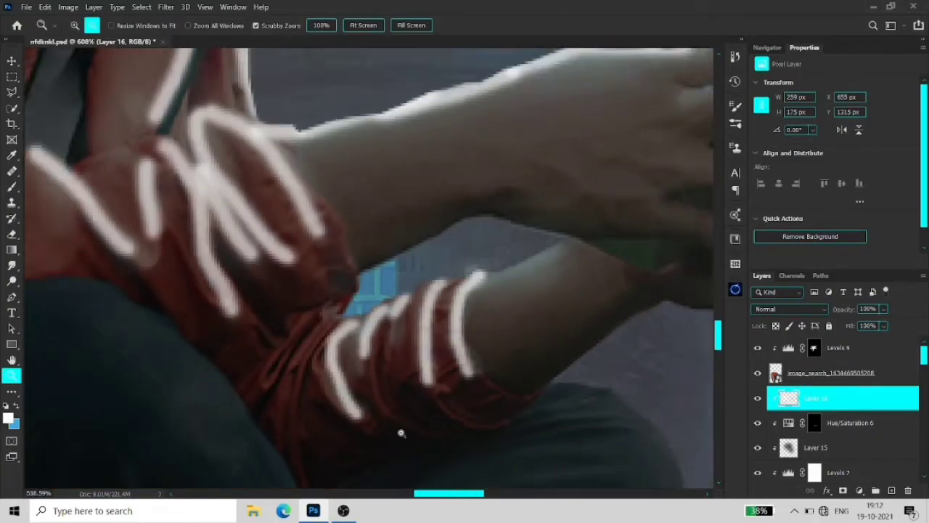
left_click_drag(401, 432, 323, 327)
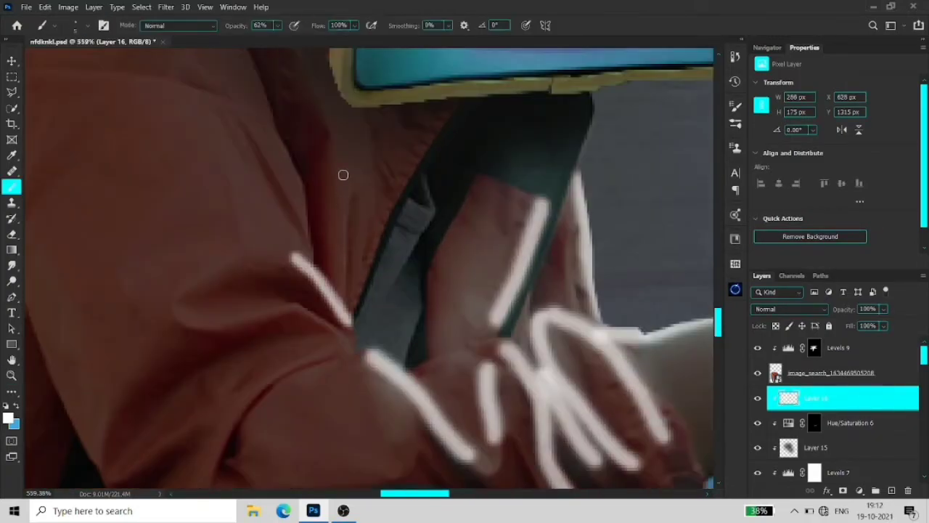
Adjust the brush for the upper sleeve and add a layer mask to Layer 16
left_click_drag(341, 175, 343, 313)
left_click_drag(437, 339, 329, 251)
key("b")
right_click(413, 269)
left_click(844, 490)
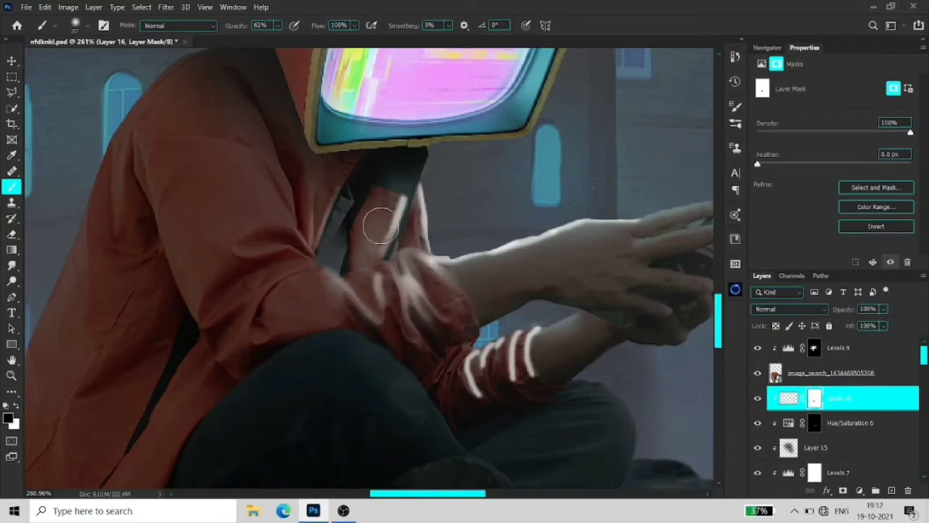
Paint black on Layer 16's mask to soften the streaks
scroll(380, 226, "down", 2)
scroll(415, 311, "down", 2)
scroll(380, 290, "up", 1)
scroll(353, 279, "up", 2)
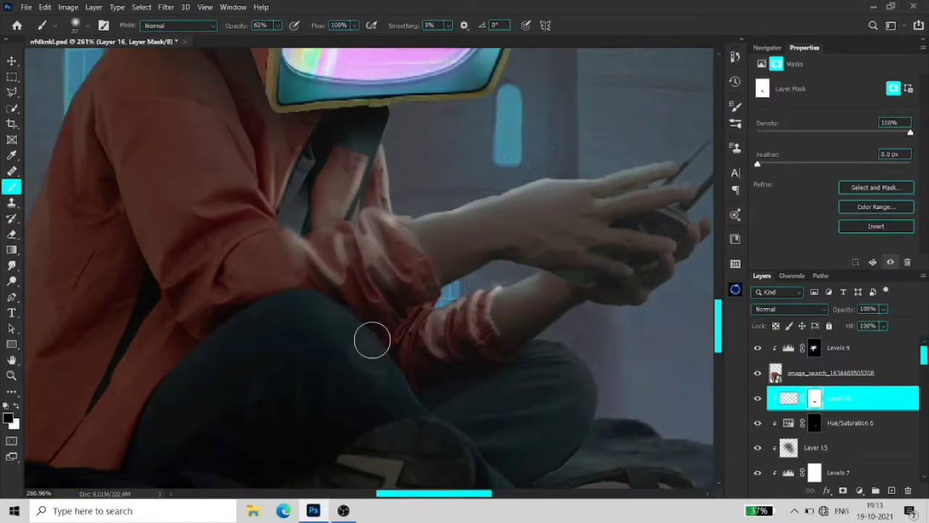
scroll(372, 340, "up", 2)
key("alt+bracketleft")
Add a blue Solid Color fill layer set to Linear Dodge (Add)
key("z")
mouse_move(608, 400)
left_mouse_down()
mouse_move(456, 340)
mouse_move(431, 312)
left_mouse_up()
left_click(859, 491)
left_click(878, 282)
left_click(726, 138)
key("Return")
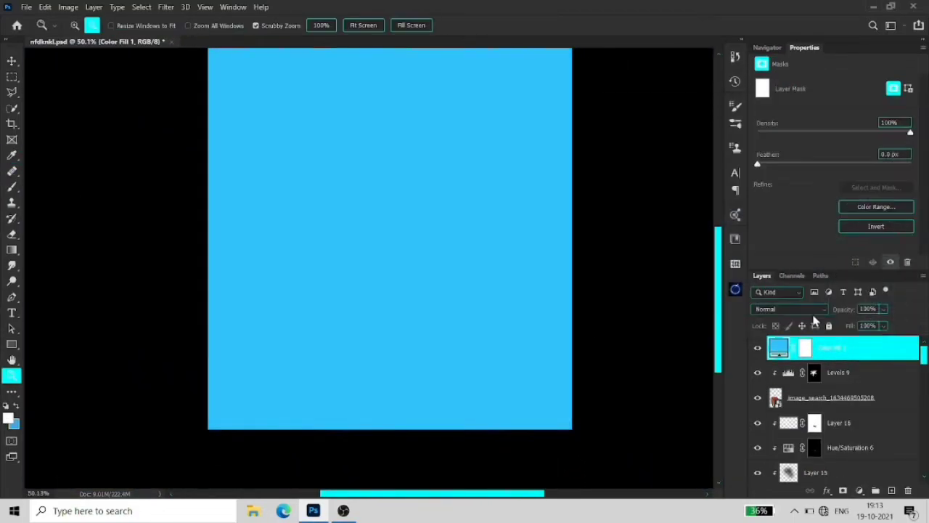
key("alt+shift+w")
left_click(804, 349)
Invert the fill's mask and paint the blue glow around the TV head
key("ctrl+i")
key("b")
right_click(412, 174)
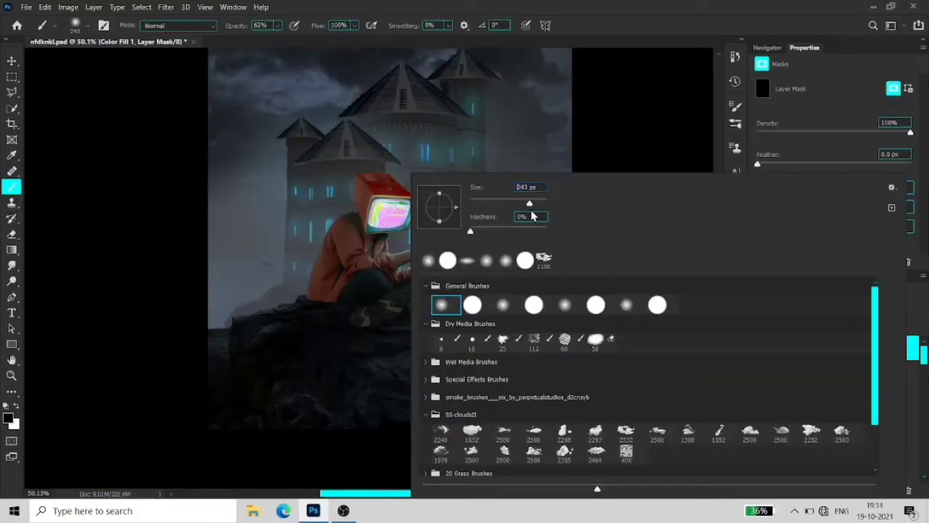
key("Return")
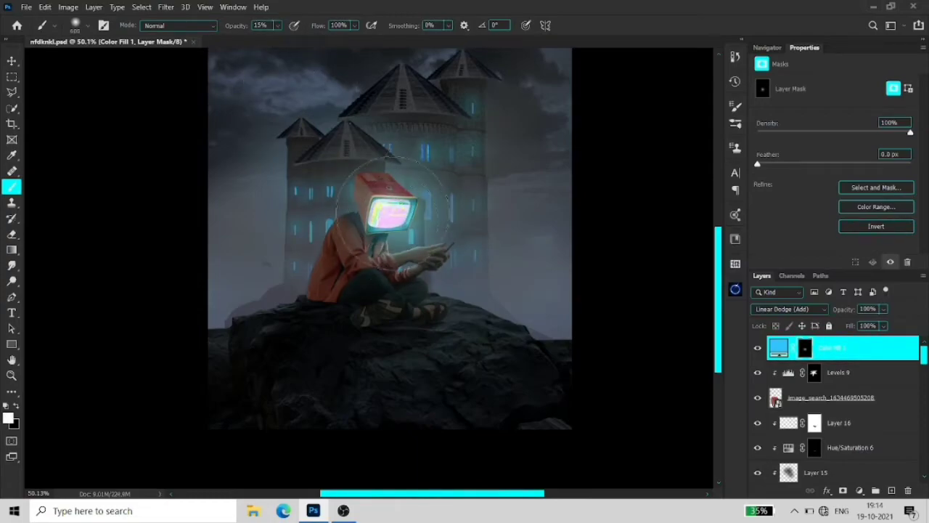
key("z")
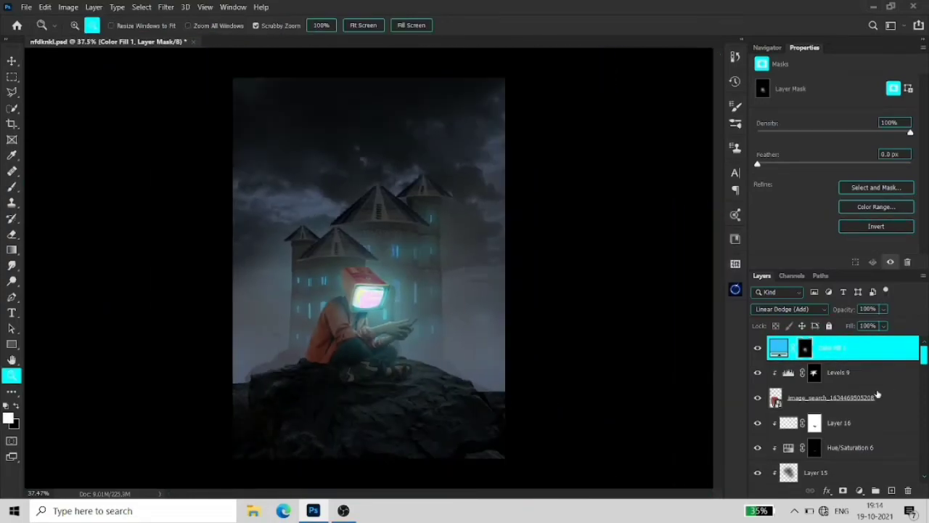
scroll(825, 432, "down", 3)
Add a Curves adjustment and lower the white point to darken the brightest tones
left_click(821, 398)
left_click_drag(294, 441, 384, 285)
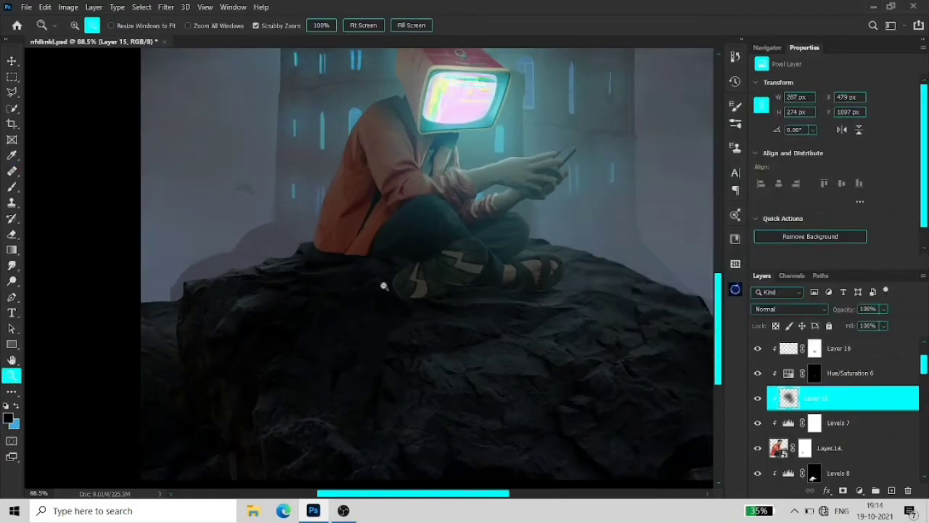
key("z")
left_click_drag(502, 292, 366, 406)
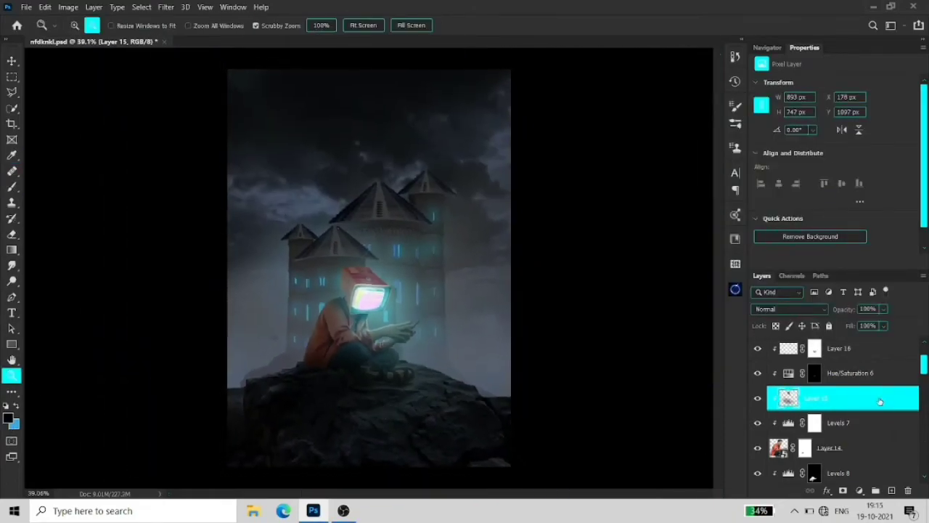
scroll(825, 400, "down", 3)
scroll(825, 400, "up", 5)
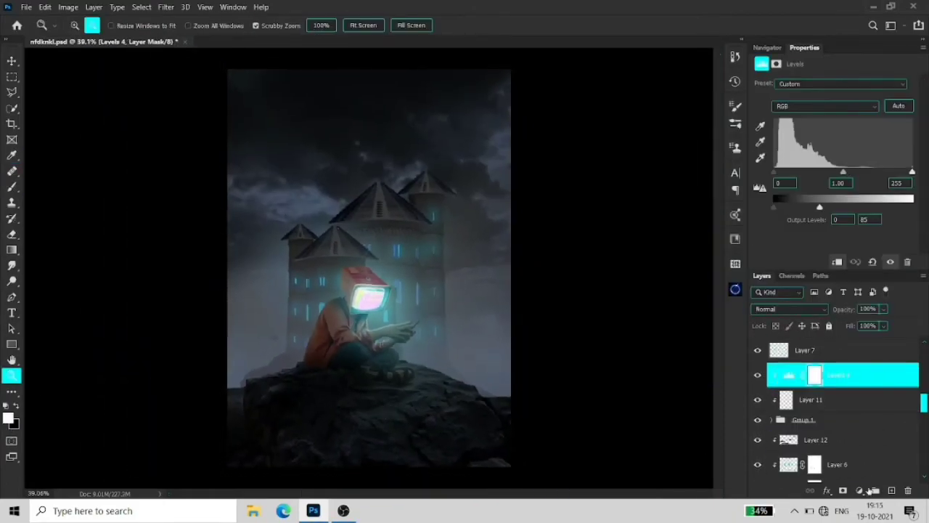
left_click(860, 489)
left_click(871, 340)
left_click_drag(907, 115, 907, 147)
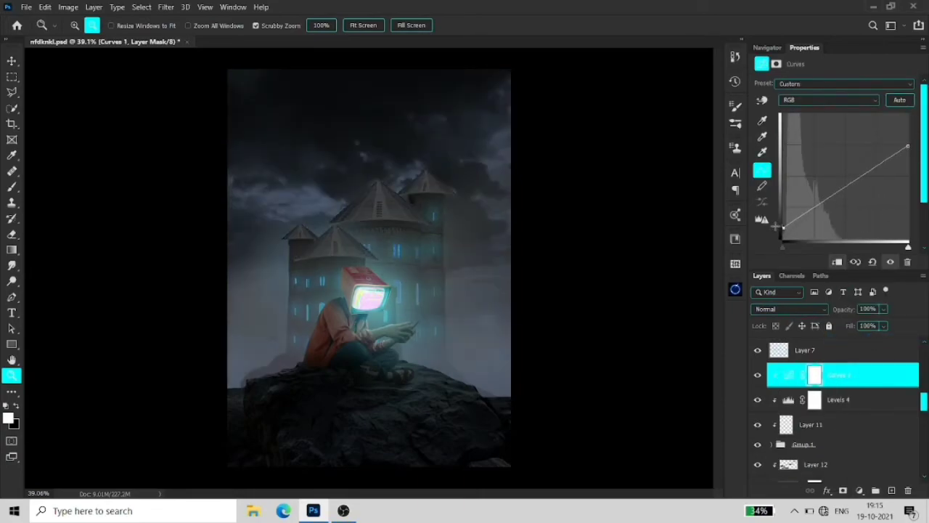